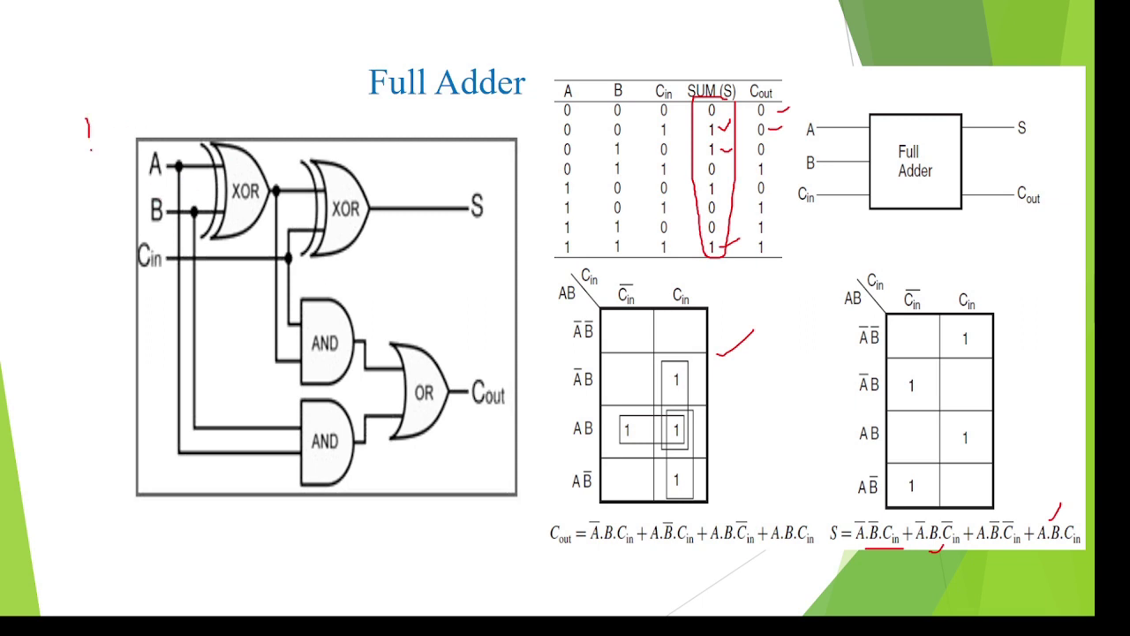
# Circle the XOR/sum section in red ink, end the slideshow, and discard the ink.
pyautogui.moveTo(88, 150)
pyautogui.mouseDown()
pyautogui.moveTo(93, 285)
pyautogui.moveTo(485, 290)
pyautogui.moveTo(487, 153)
pyautogui.moveTo(90, 140)
pyautogui.moveTo(151, 104)
pyautogui.mouseUp()
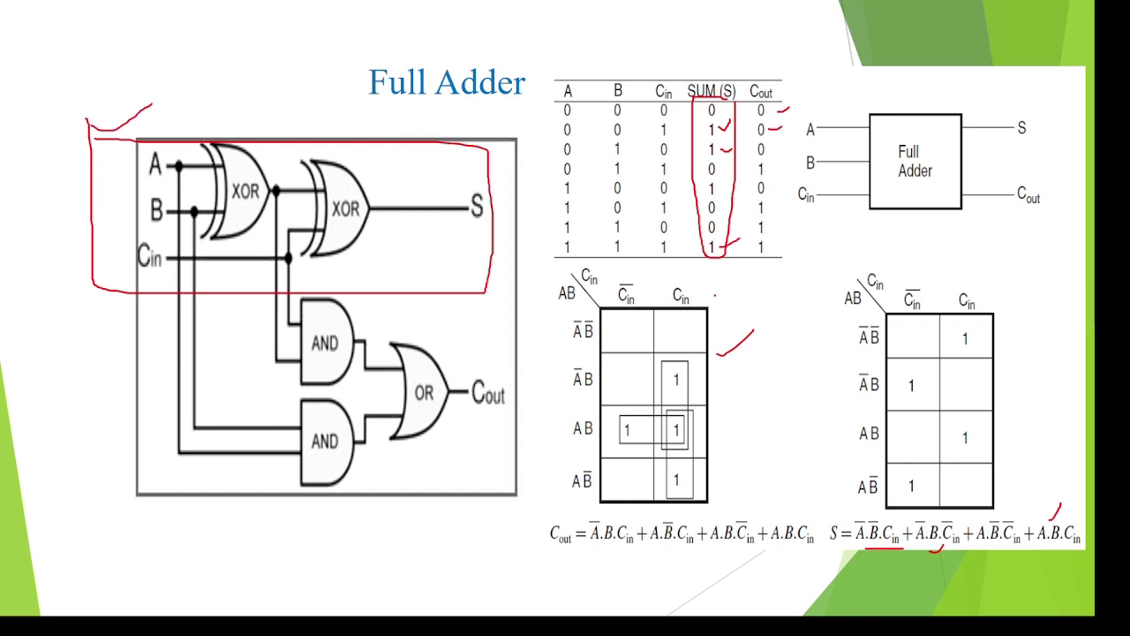
pyautogui.press('Escape')
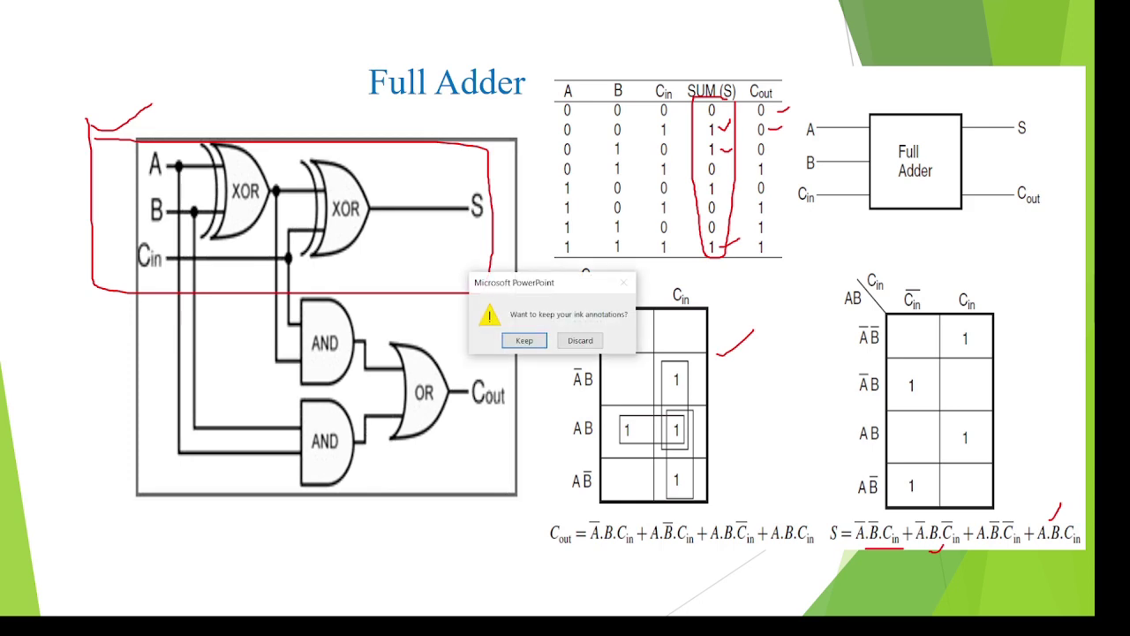
pyautogui.click(577, 341)
# Minimize PowerPoint, launch S-Edit, and create design newfa in D:\Audios\Tanner.
pyautogui.click(1011, 10)
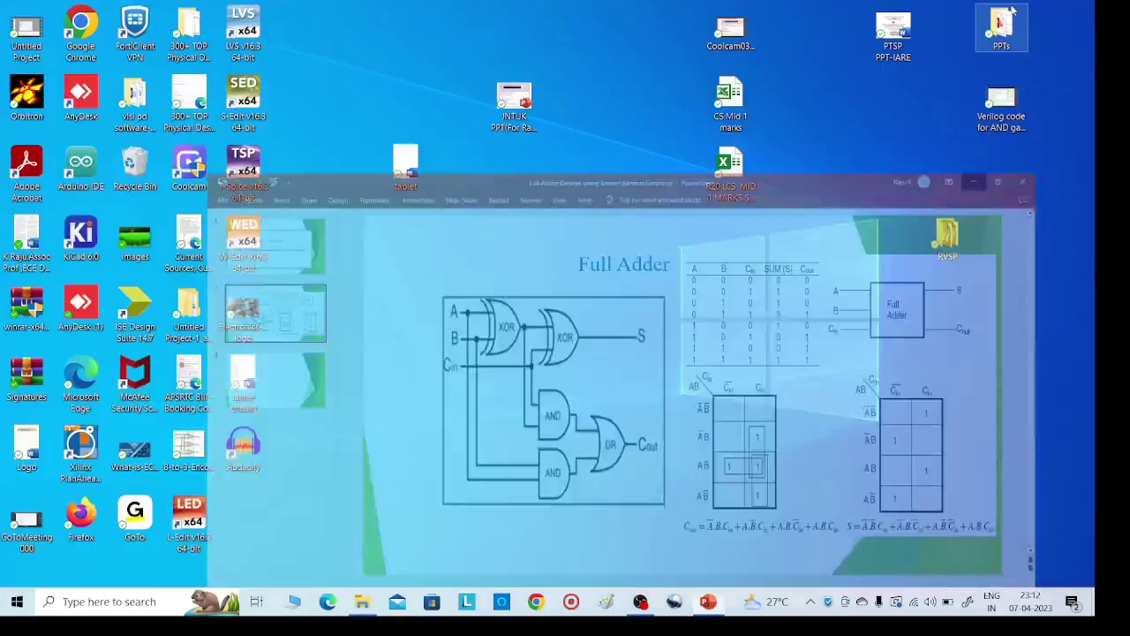
pyautogui.doubleClick(248, 99)
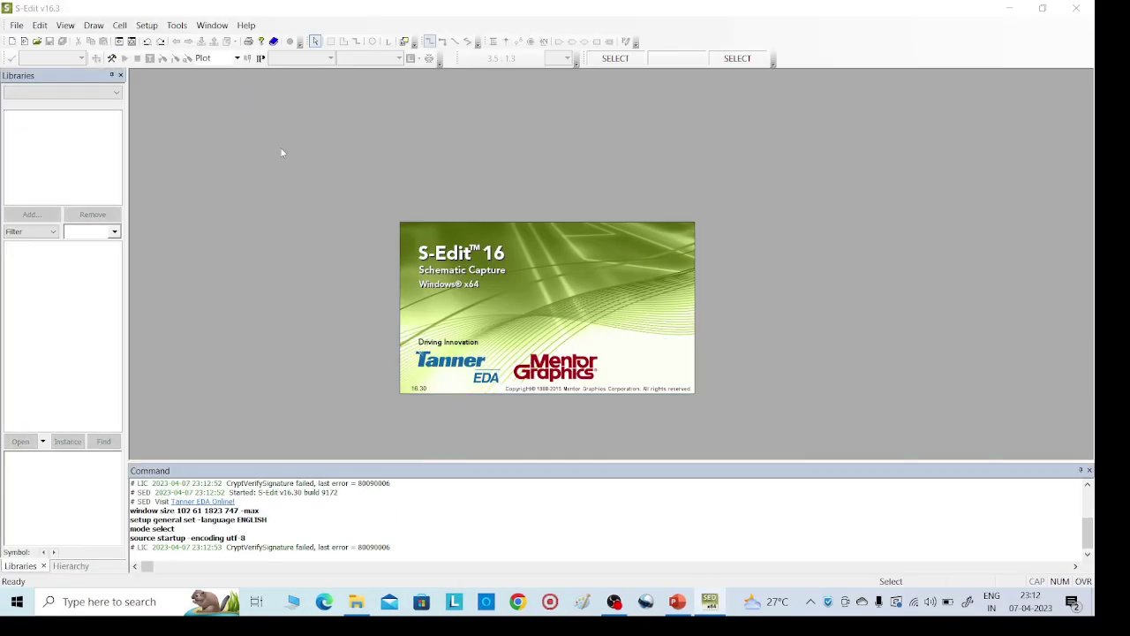
pyautogui.click(17, 26)
pyautogui.moveTo(45, 47)
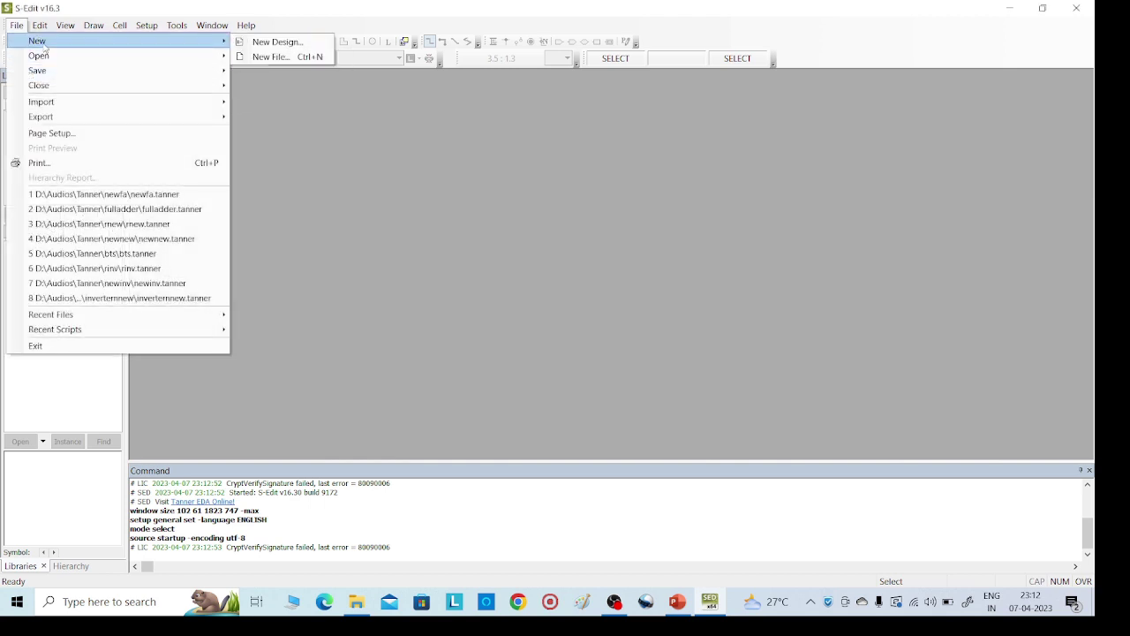
pyautogui.click(270, 43)
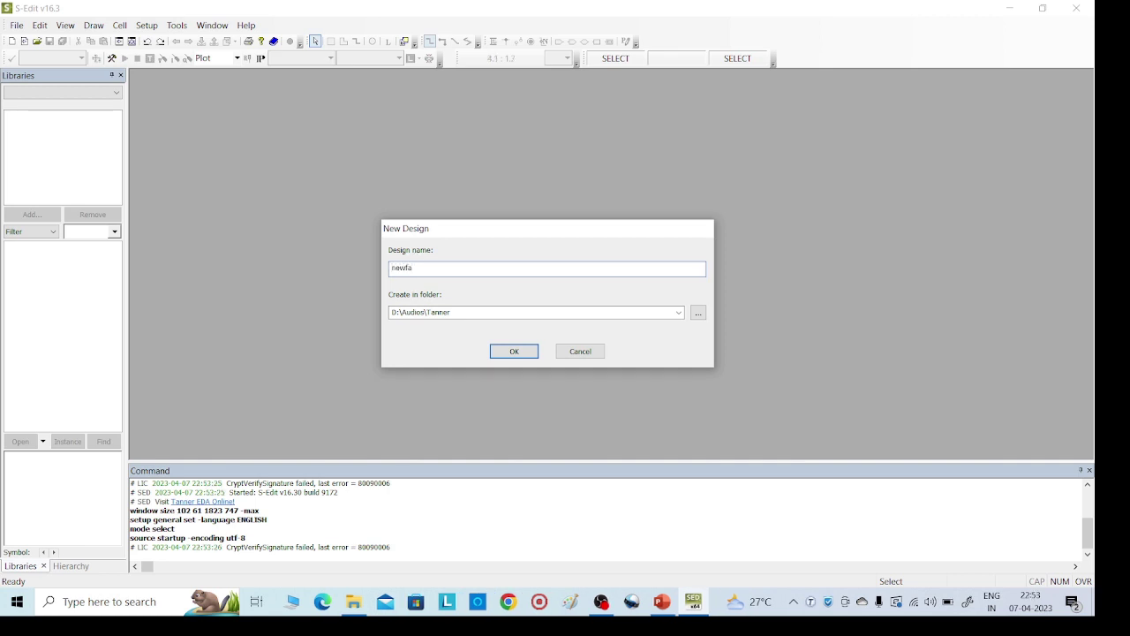
pyautogui.click(515, 352)
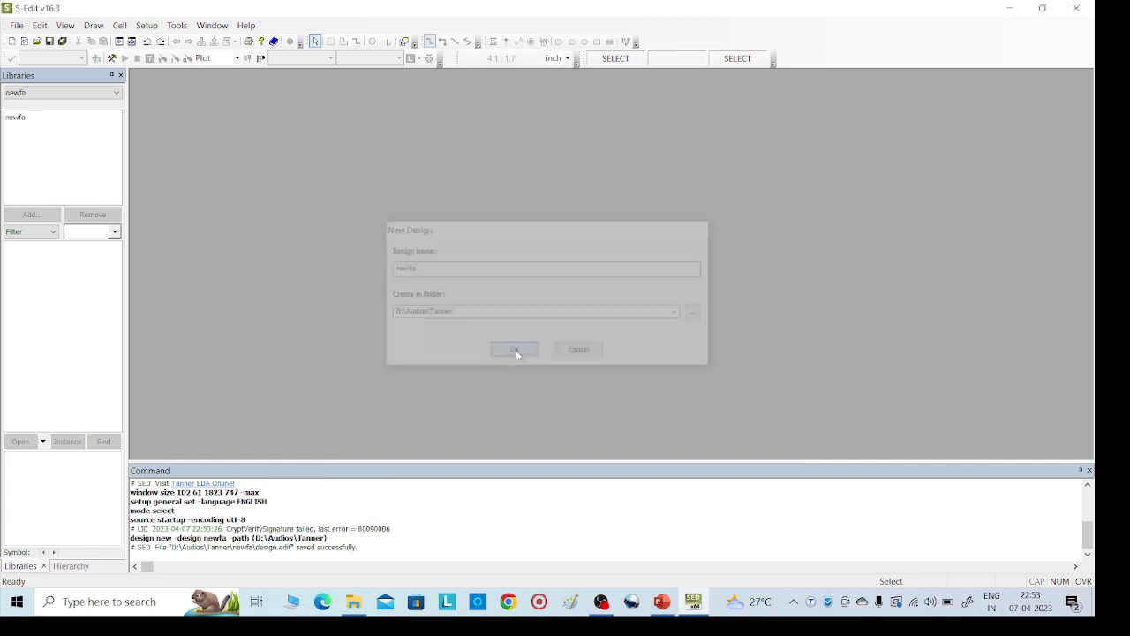
# Add the Generic_250nm_AnalogLib library to the newfa design.
pyautogui.click(21, 120)
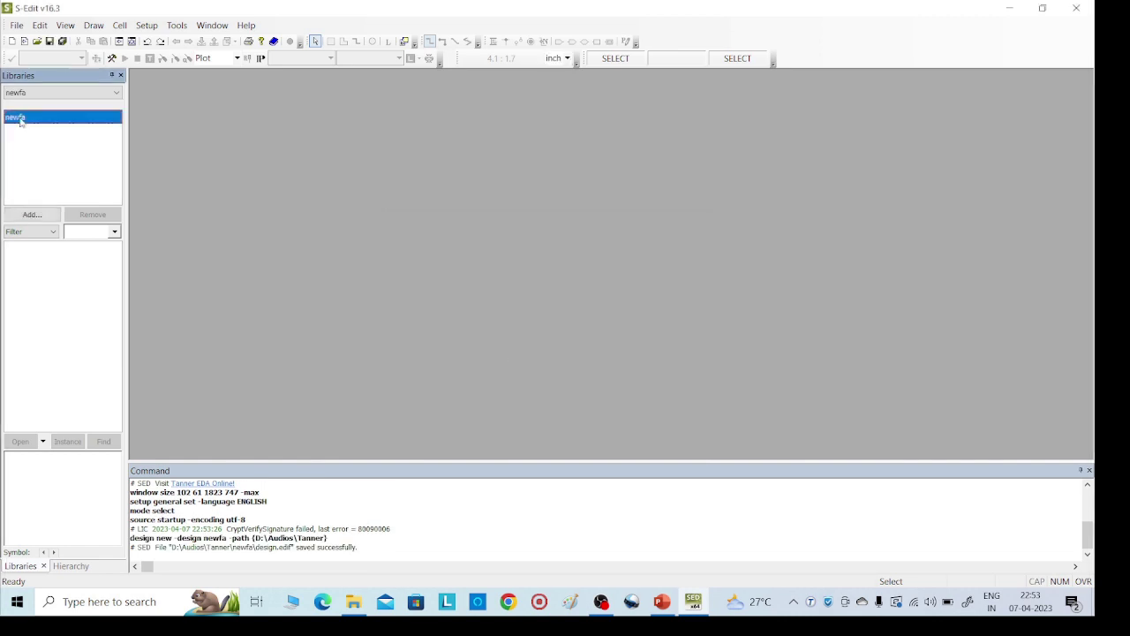
pyautogui.click(31, 215)
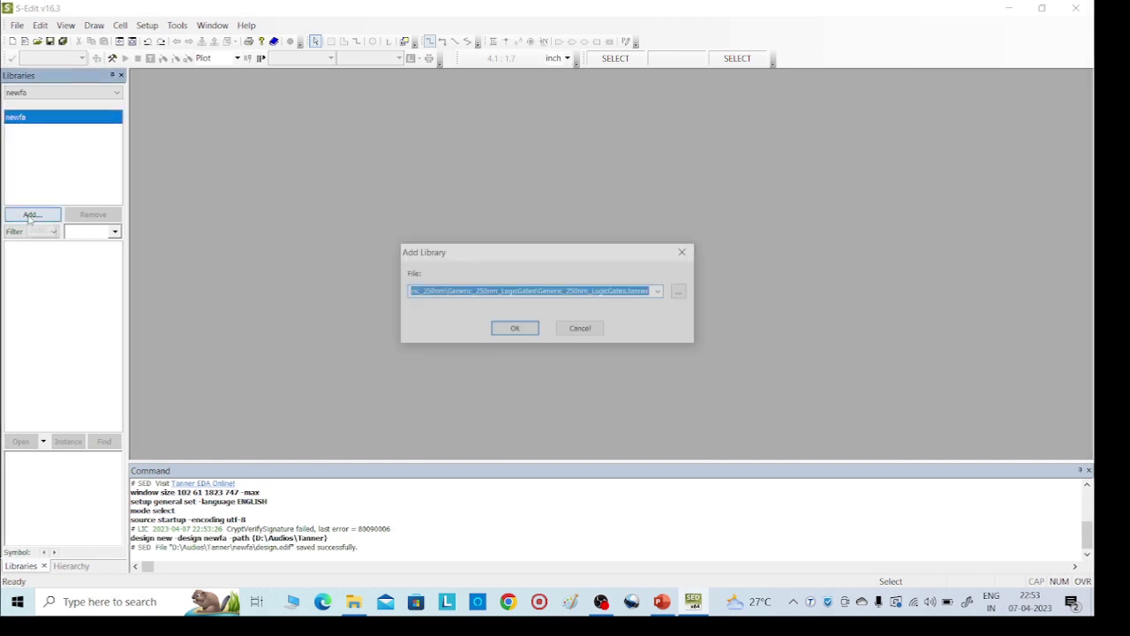
pyautogui.click(681, 292)
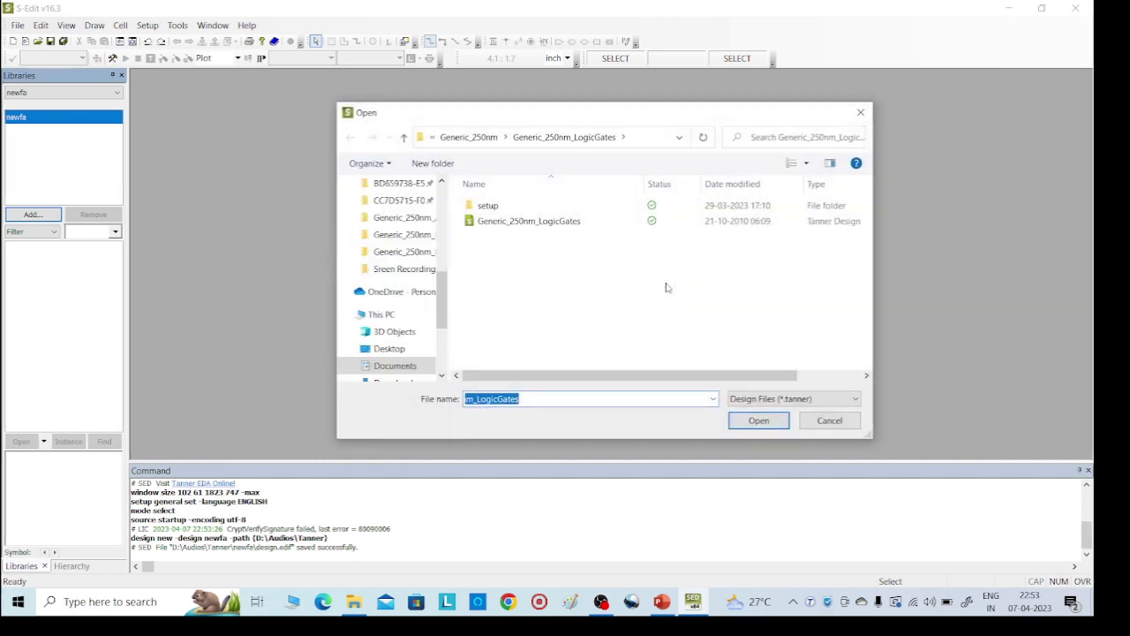
pyautogui.click(403, 137)
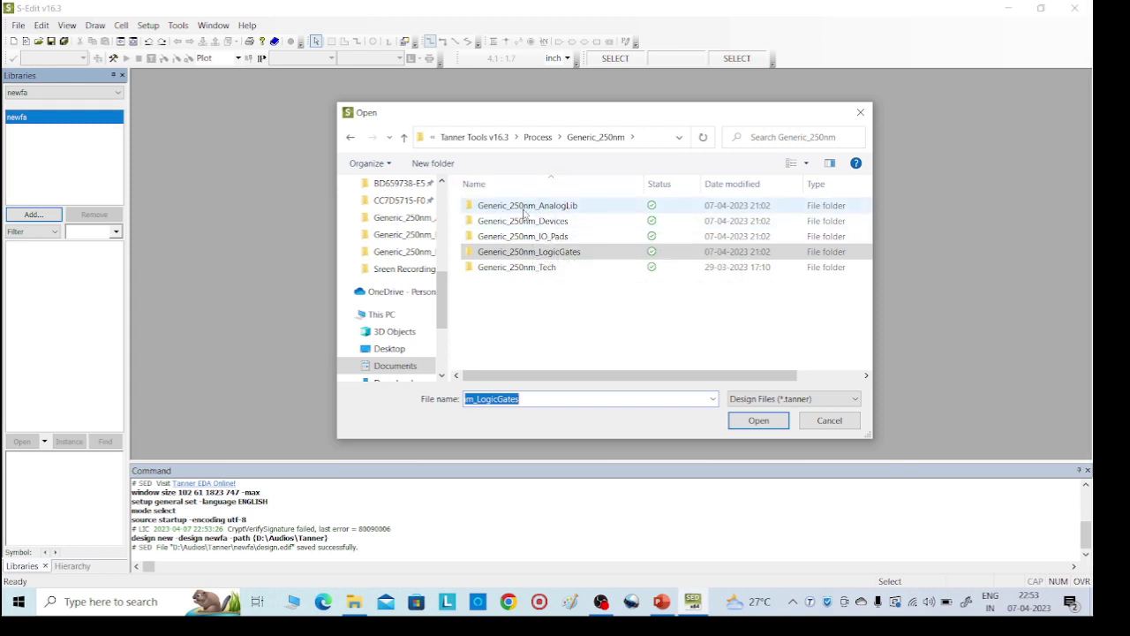
pyautogui.doubleClick(523, 211)
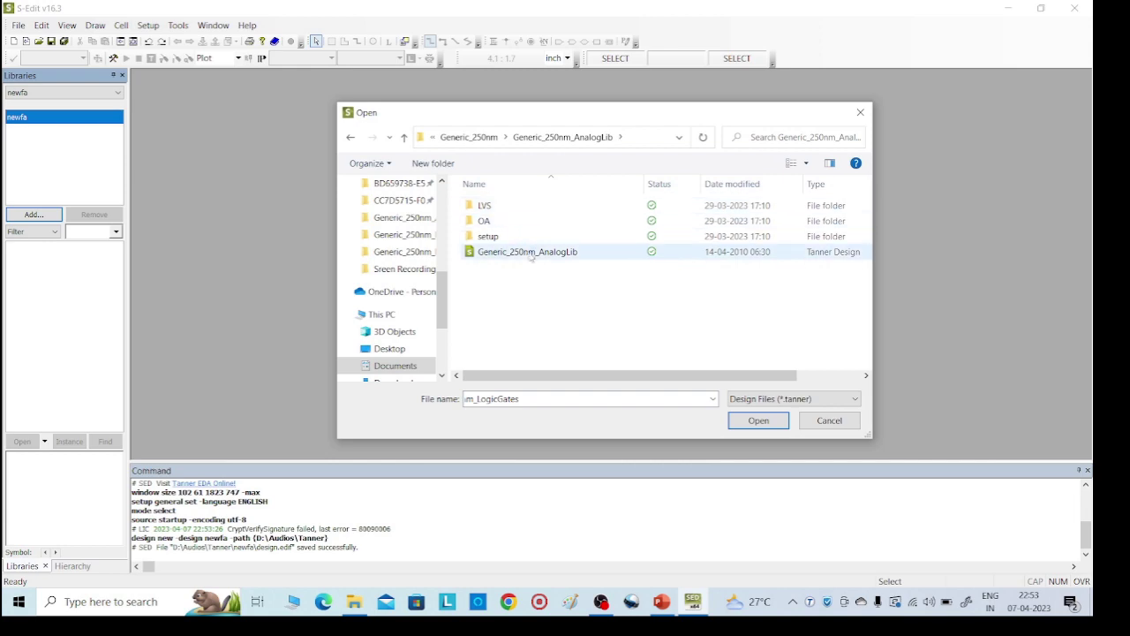
pyautogui.click(527, 251)
pyautogui.click(740, 414)
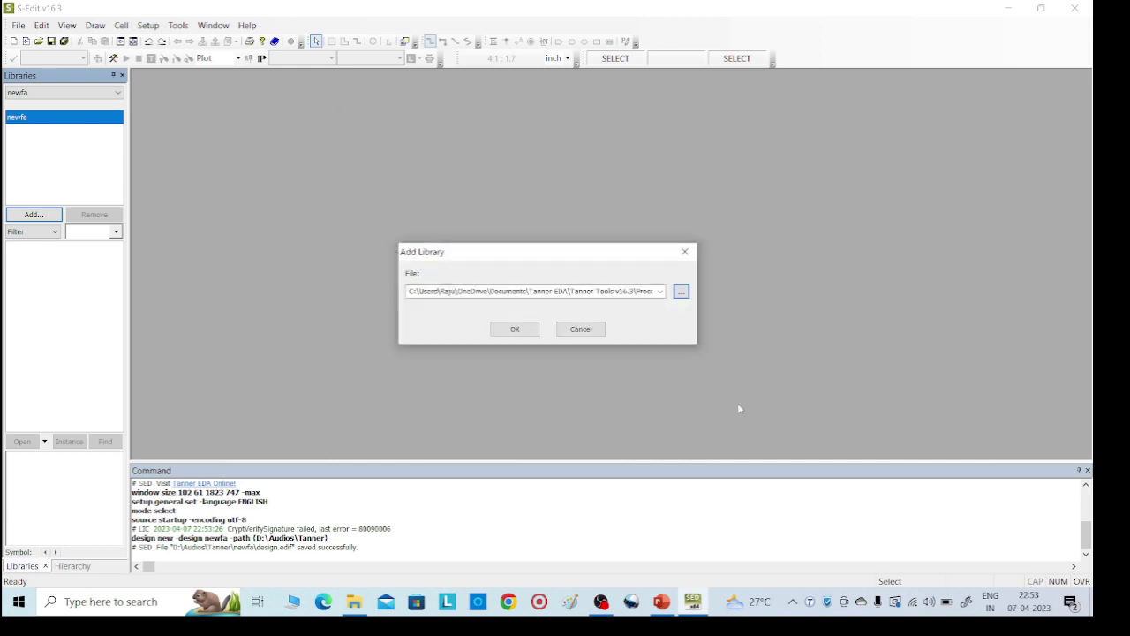
pyautogui.click(515, 329)
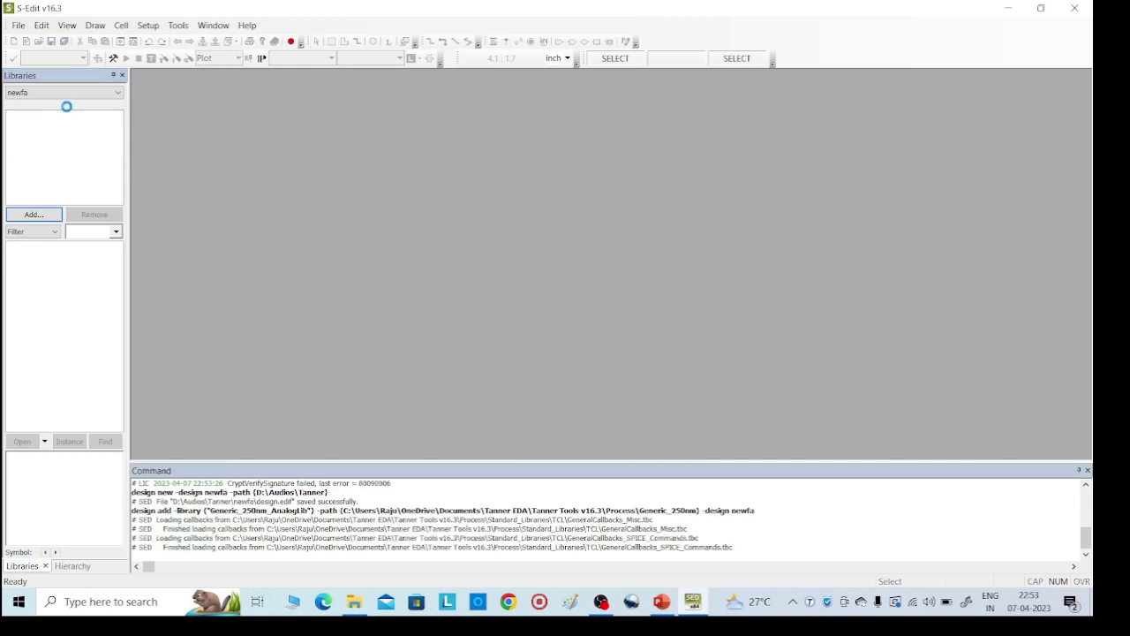
# Try adding Generic_250nm_Devices and dismiss the library-already-loaded error.
pyautogui.click(34, 214)
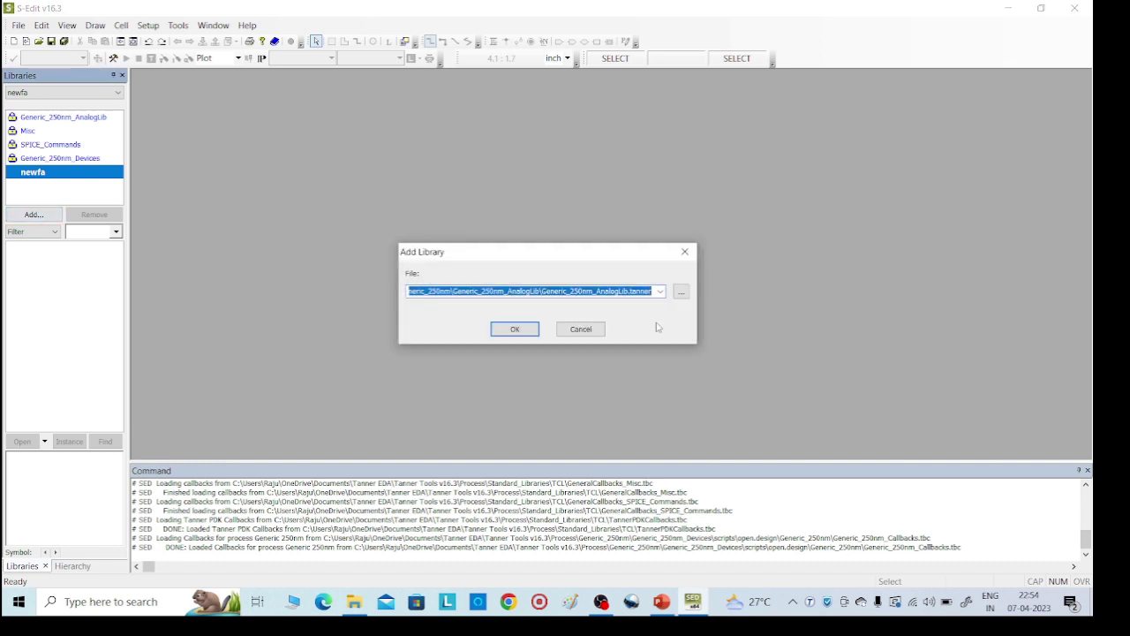
pyautogui.click(681, 292)
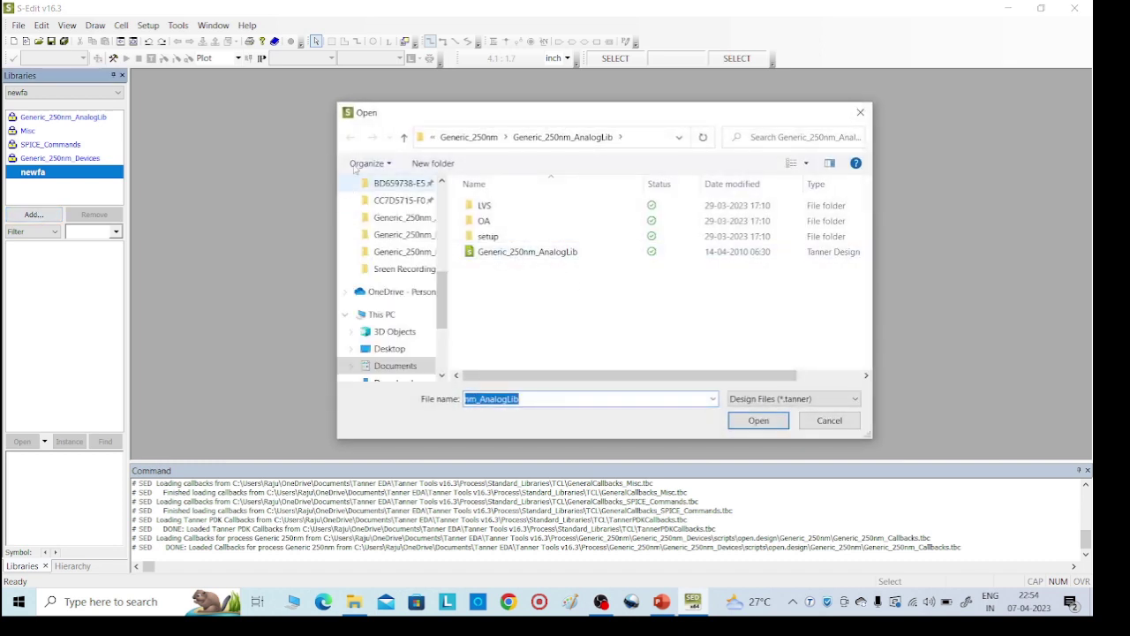
pyautogui.click(403, 139)
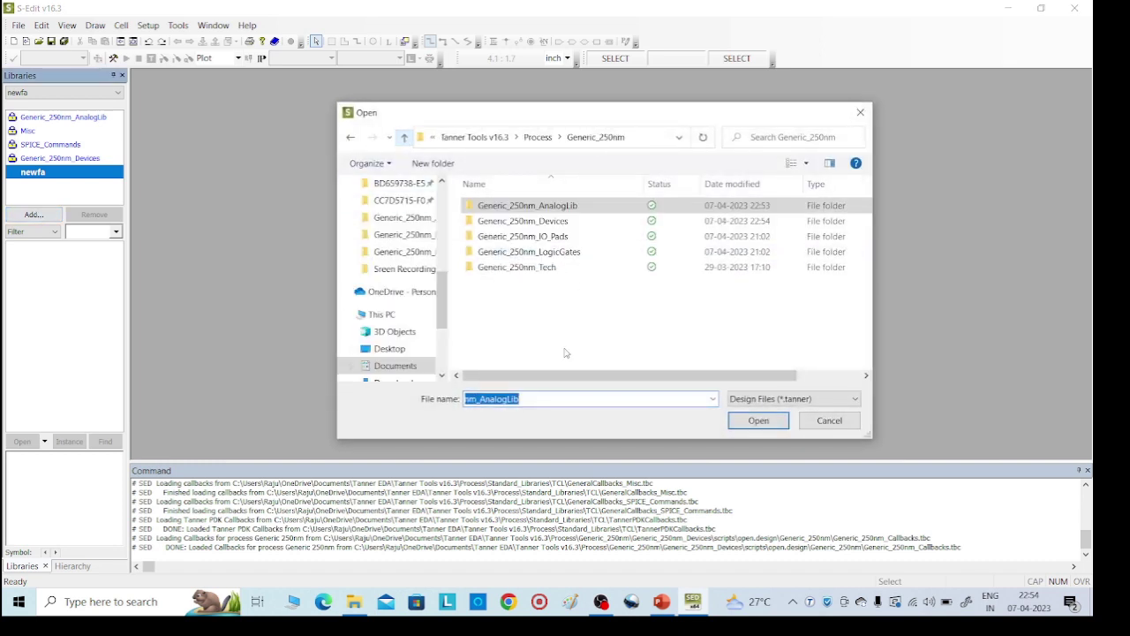
pyautogui.doubleClick(536, 220)
pyautogui.click(561, 236)
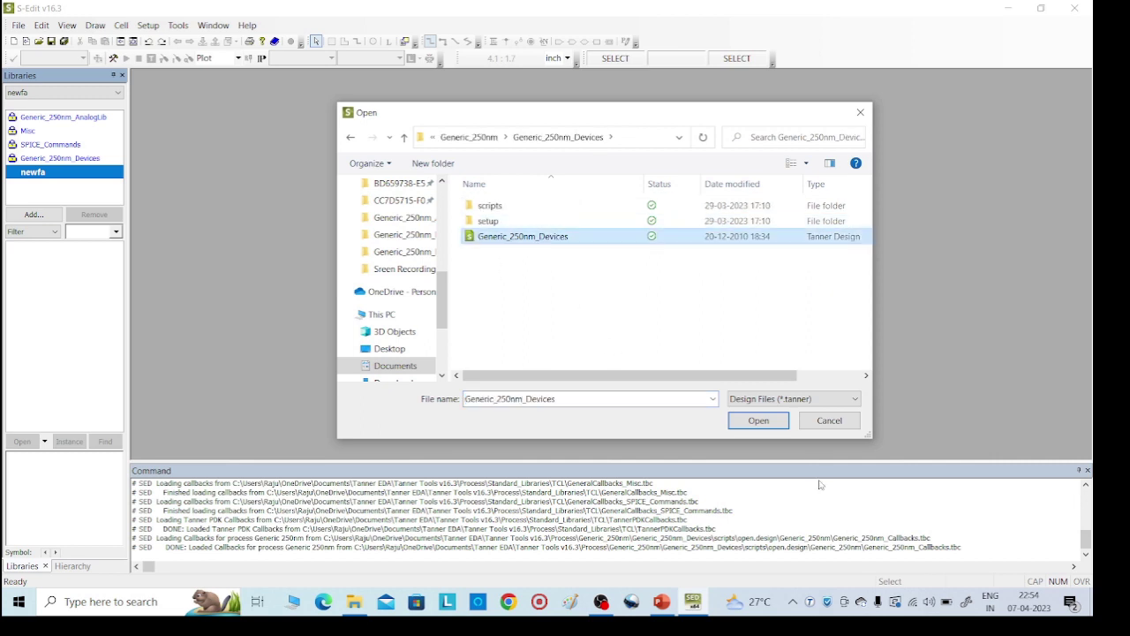
pyautogui.click(757, 420)
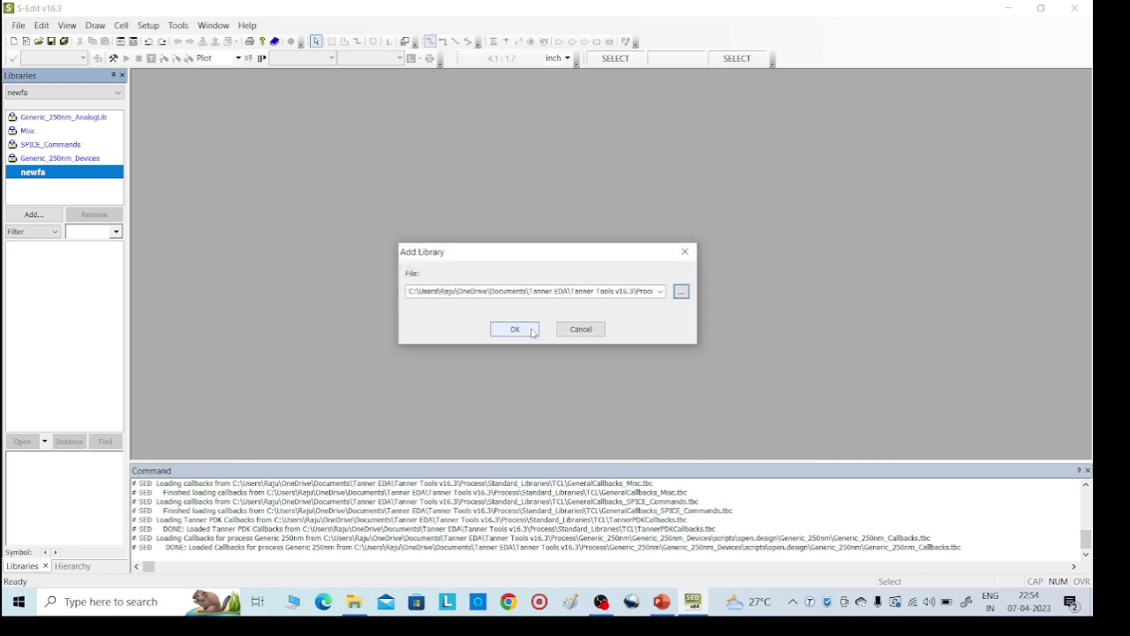
pyautogui.click(532, 332)
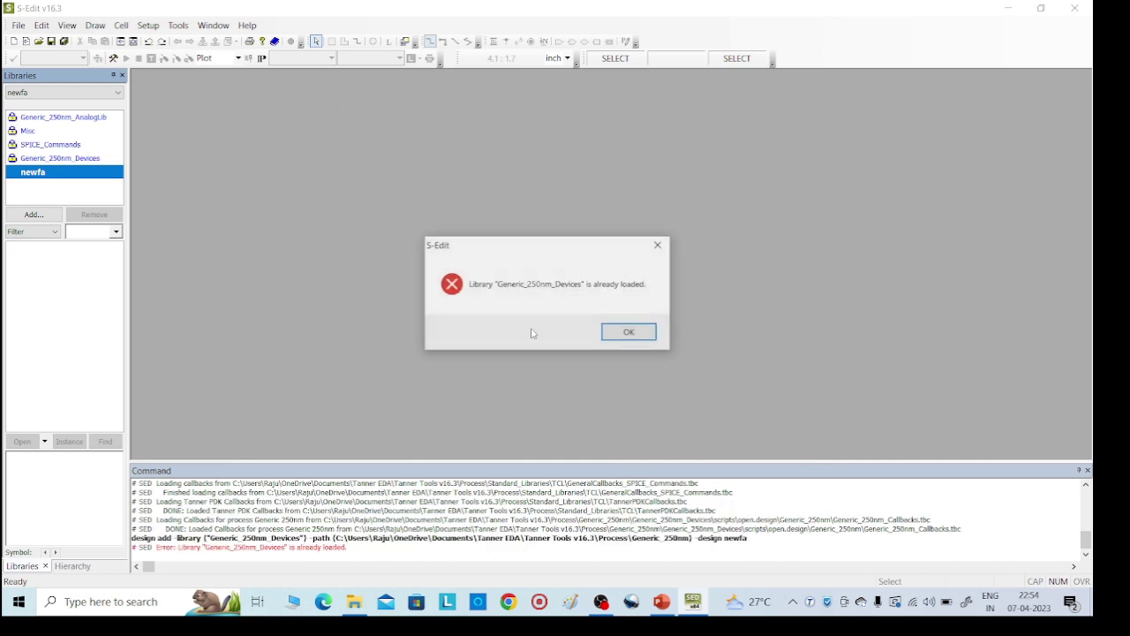
pyautogui.click(625, 332)
# Add the Generic_250nm_IO_Pads library to the design.
pyautogui.click(34, 213)
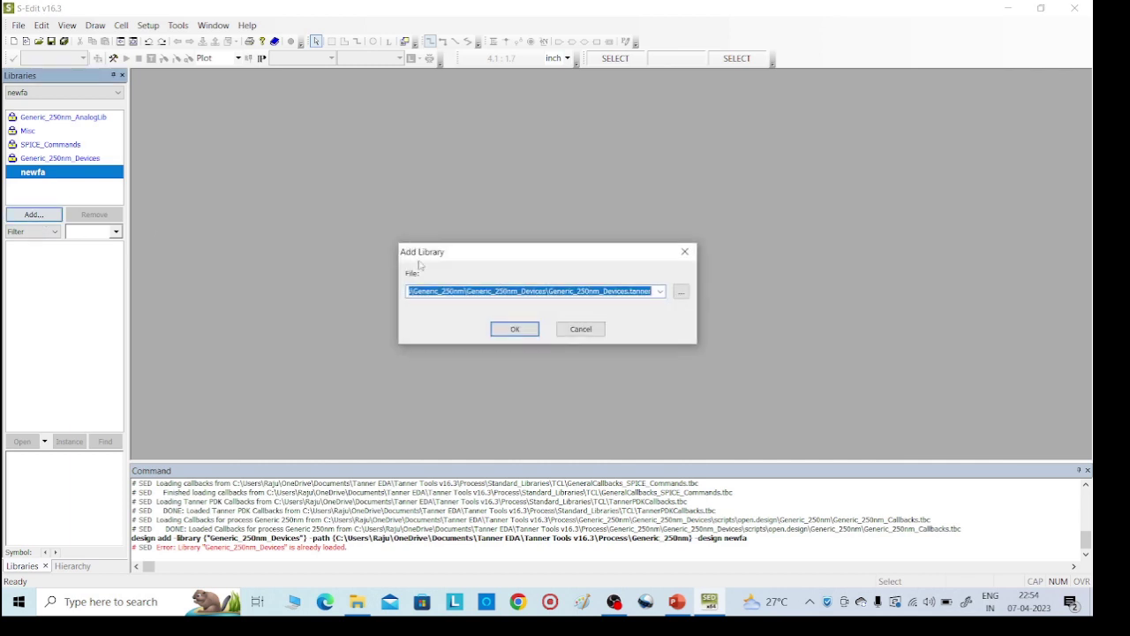
pyautogui.click(680, 291)
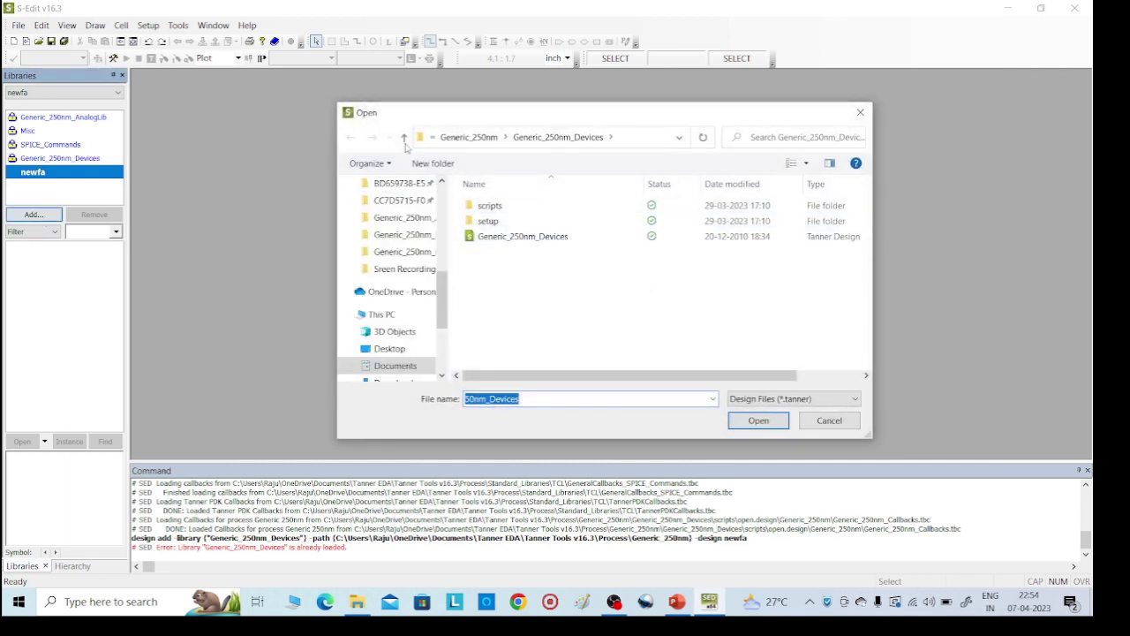
pyautogui.click(404, 139)
pyautogui.doubleClick(537, 238)
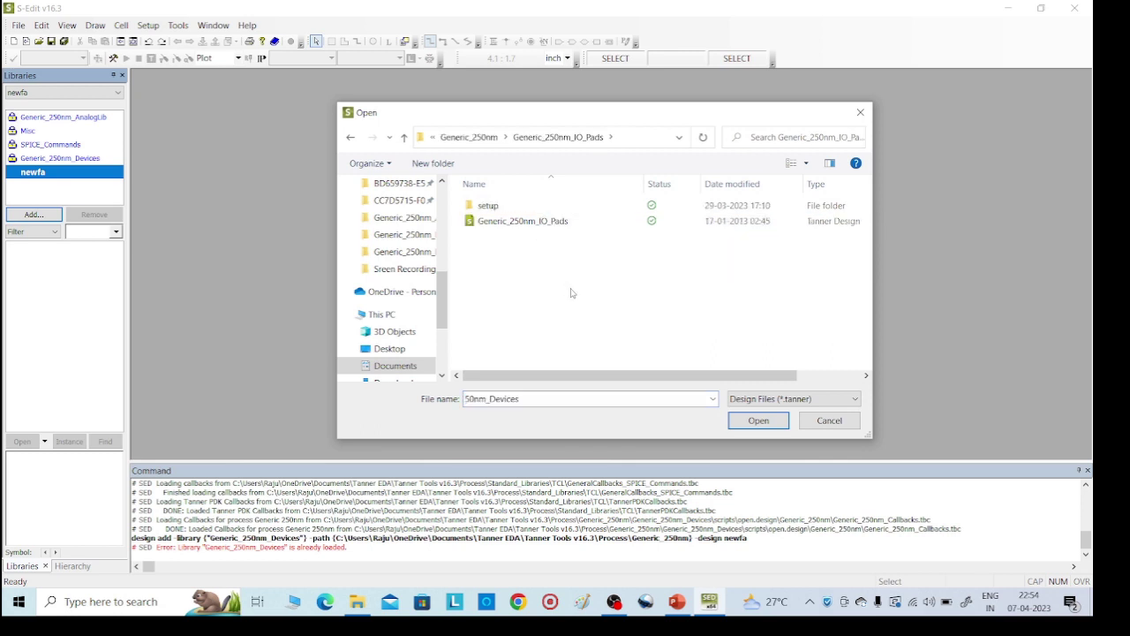
pyautogui.click(534, 222)
pyautogui.click(757, 421)
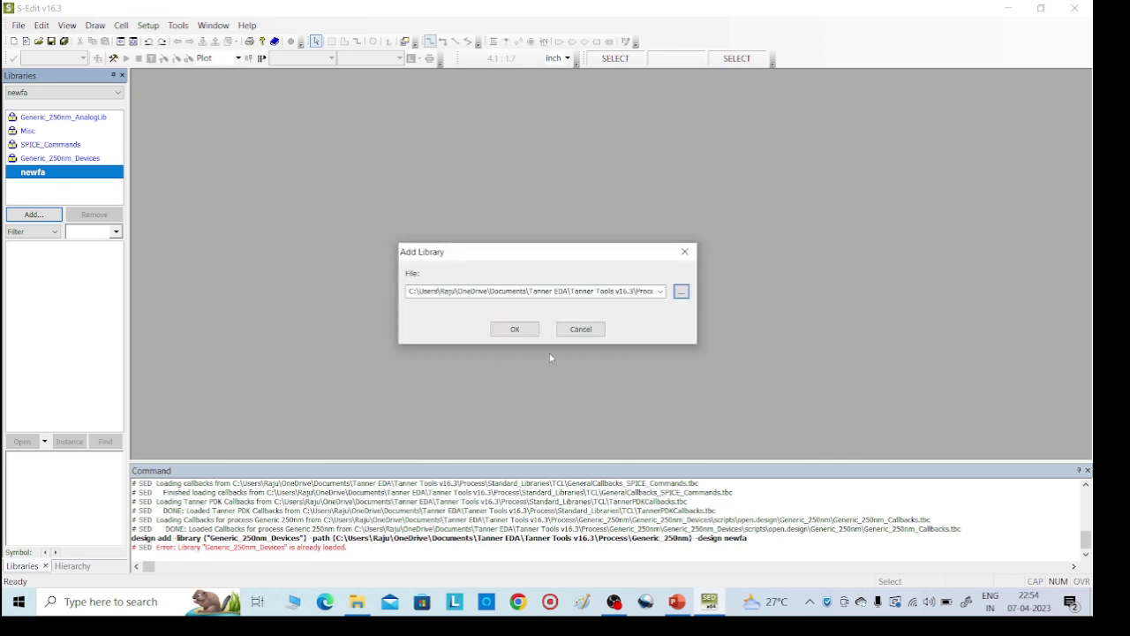
pyautogui.click(504, 329)
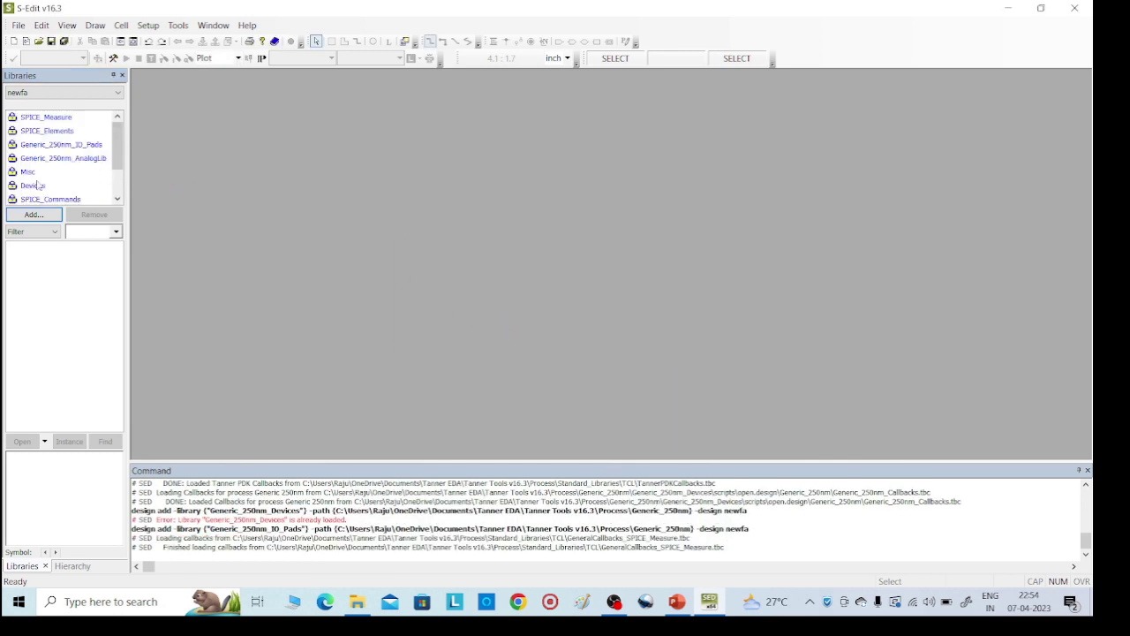
# Add the Generic_250nm_LogicGates library to the design.
pyautogui.click(33, 214)
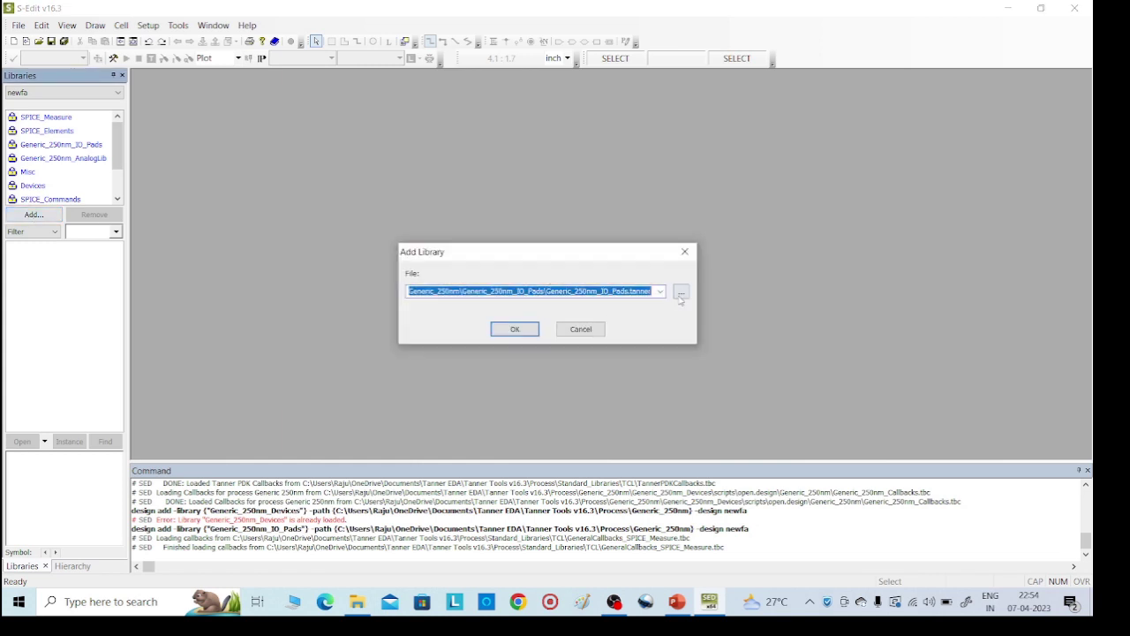
pyautogui.click(681, 294)
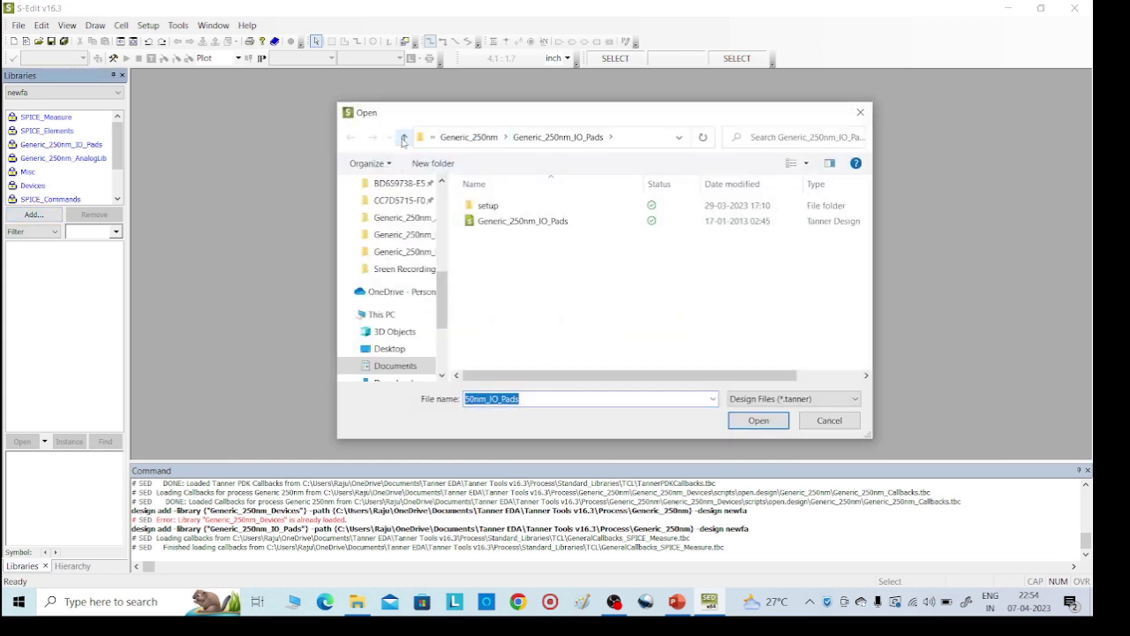
pyautogui.click(402, 140)
pyautogui.doubleClick(533, 252)
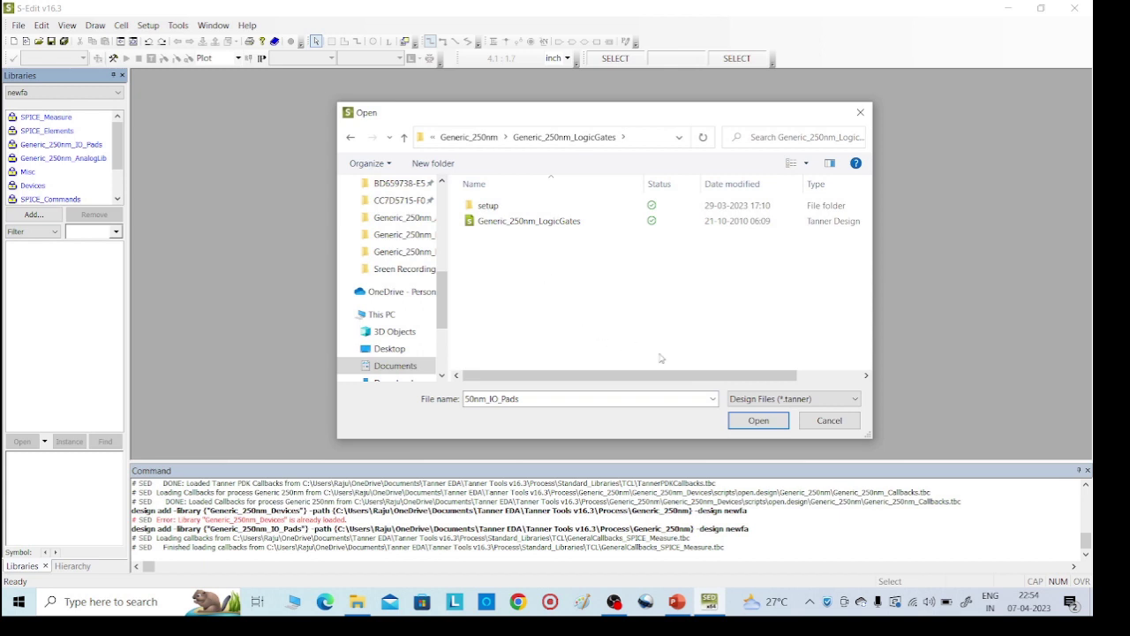
pyautogui.click(755, 420)
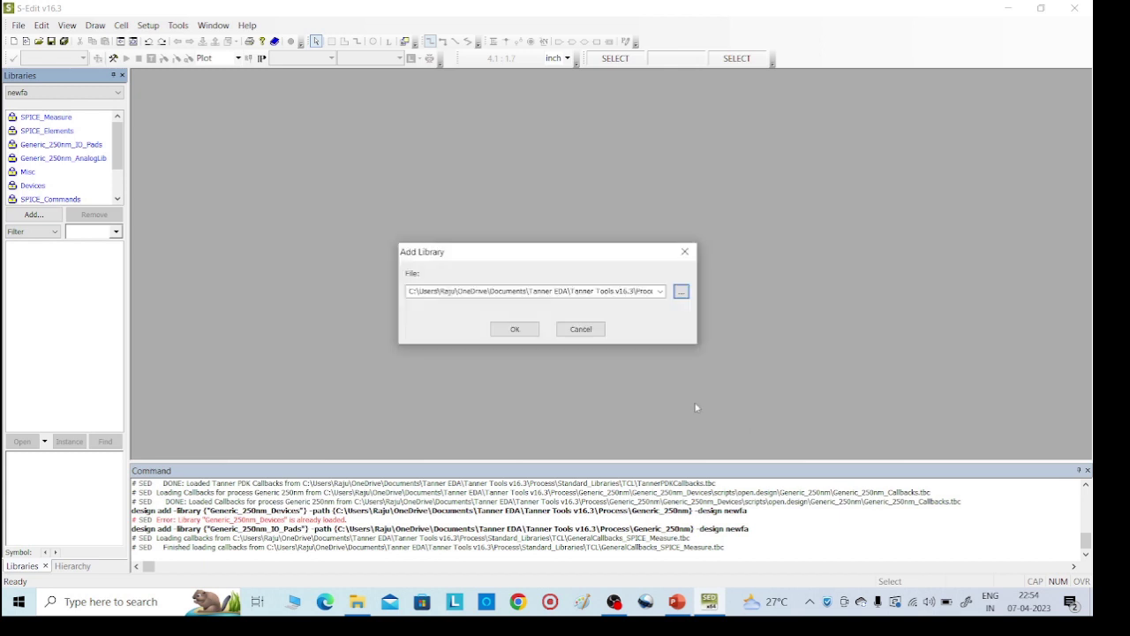
pyautogui.click(534, 331)
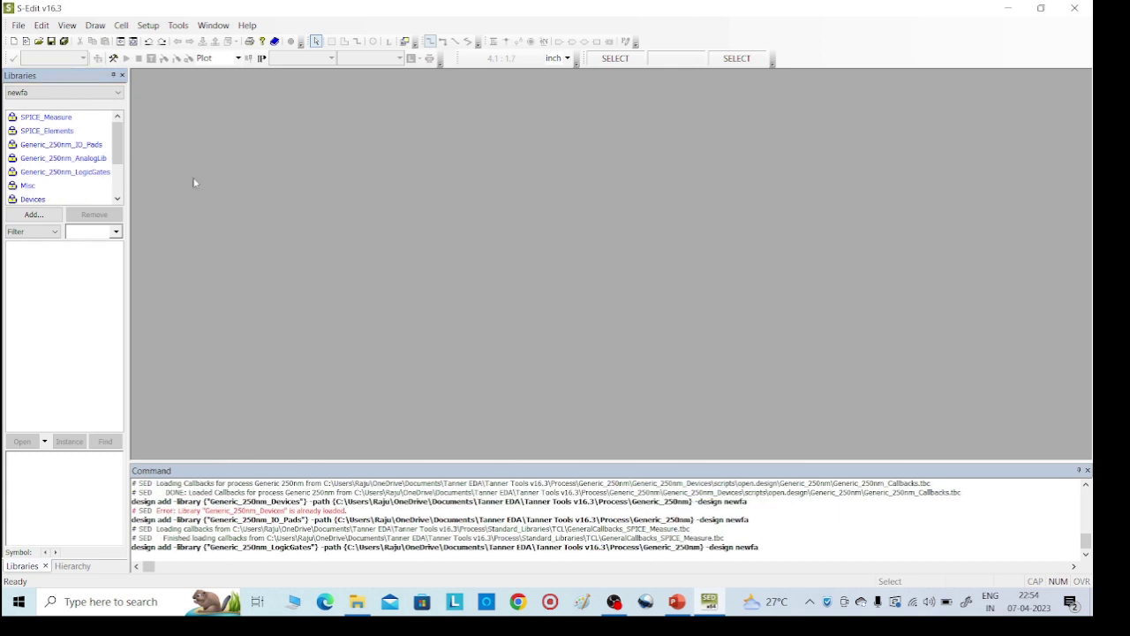
# Create a schematic view of Cell0 and maximize its window.
pyautogui.moveTo(115, 137); pyautogui.dragTo(113, 186)
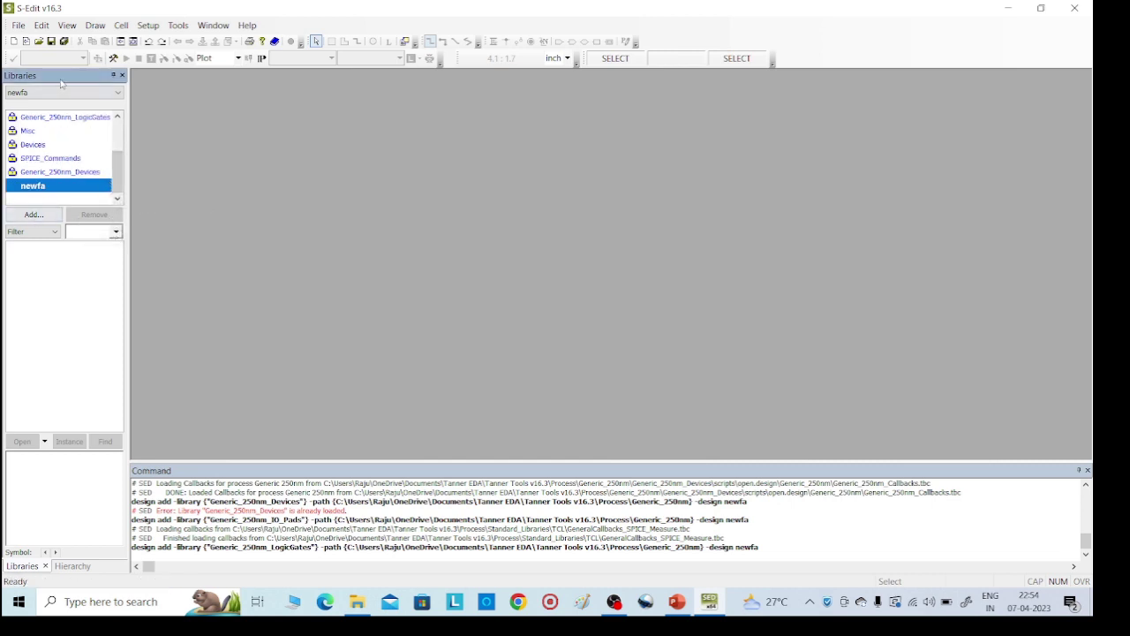
pyautogui.click(123, 25)
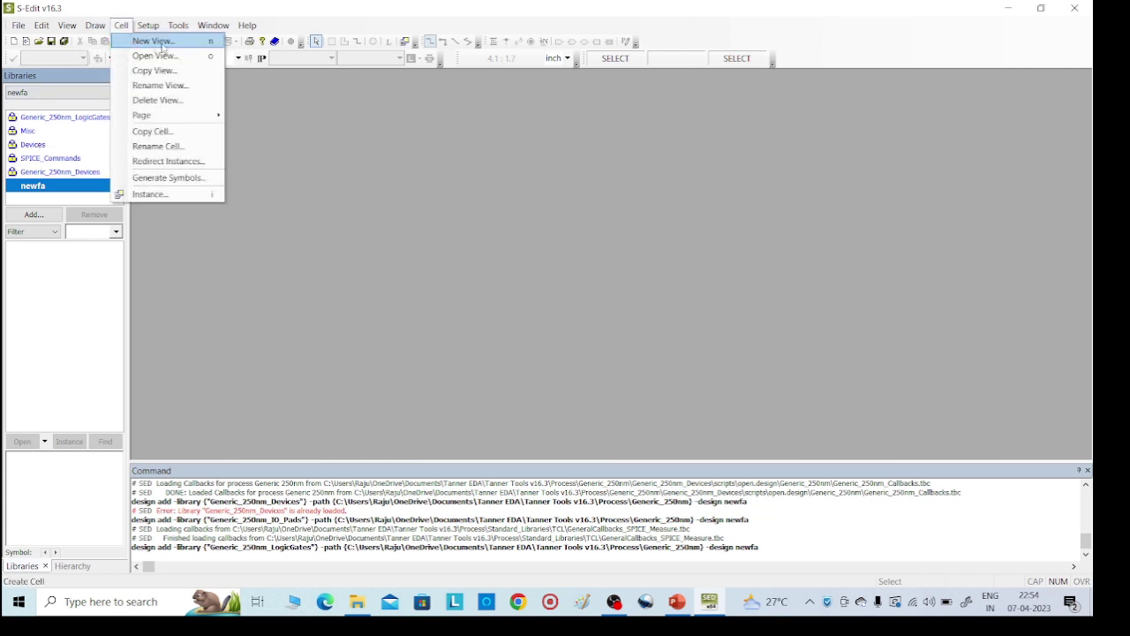
pyautogui.click(154, 41)
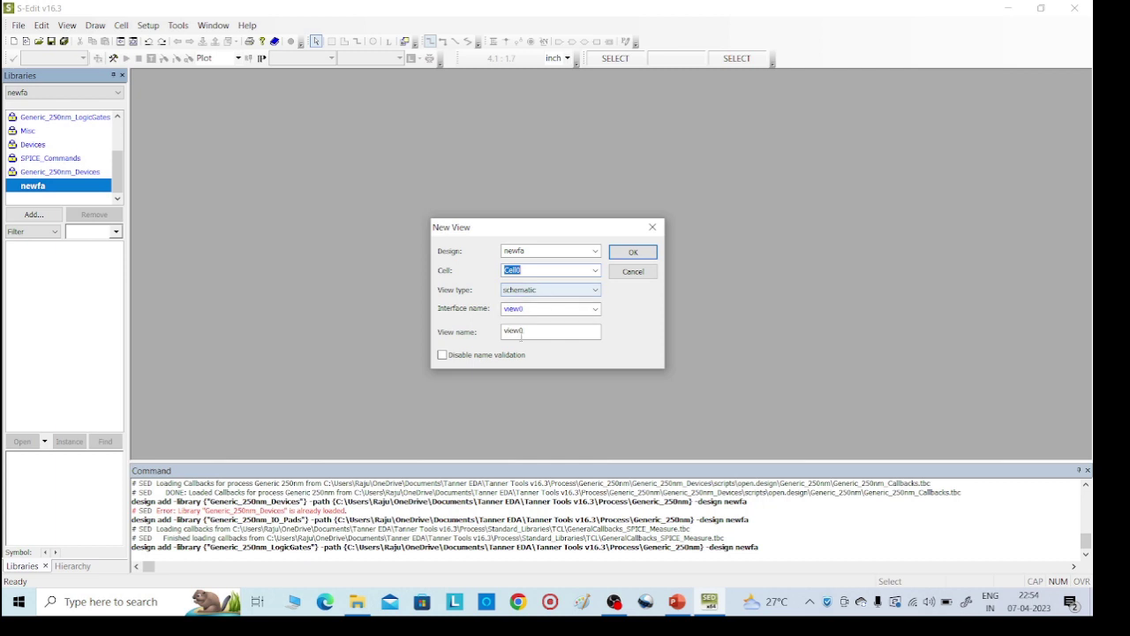
pyautogui.click(649, 255)
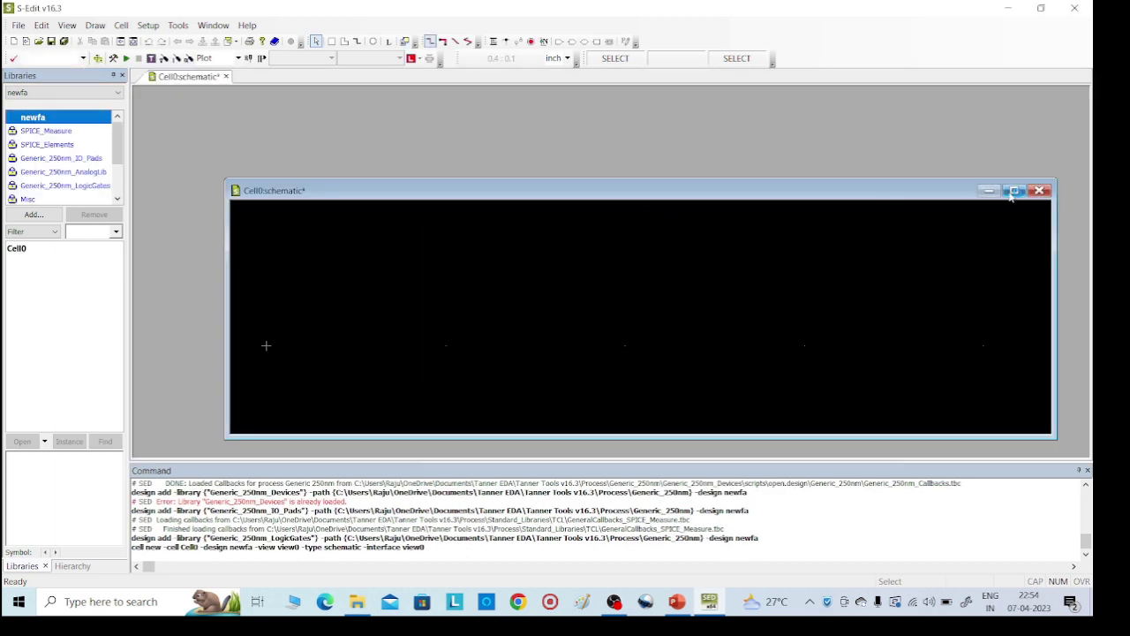
pyautogui.click(1013, 194)
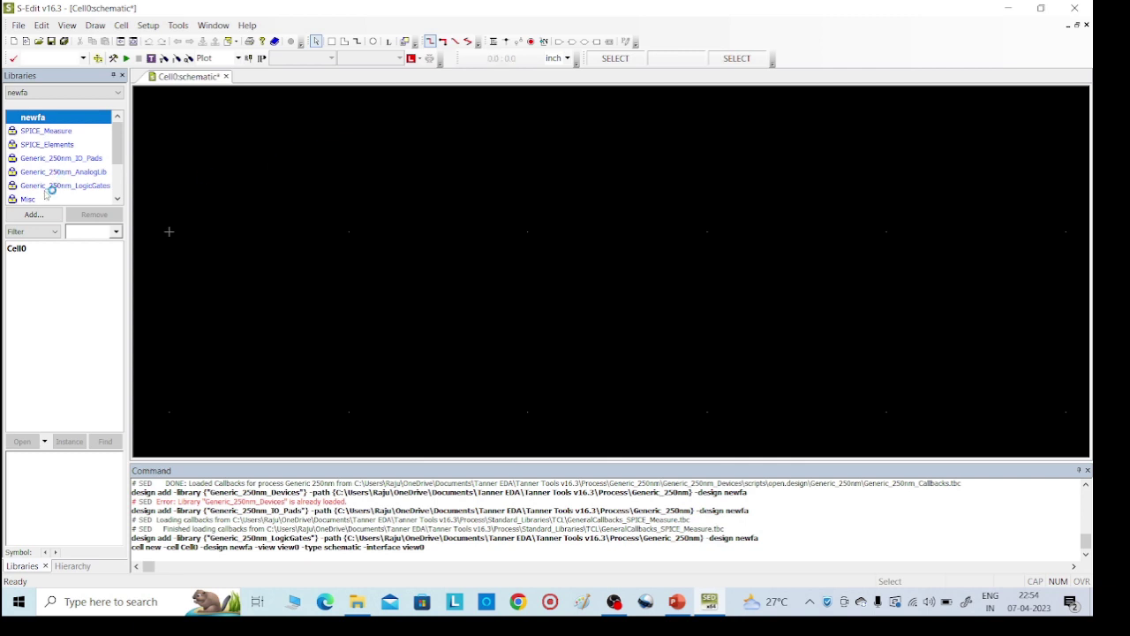
# Browse the Generic_250nm_LogicGates cells, check the reference slide, and select XNOR2.
pyautogui.moveTo(118, 148); pyautogui.dragTo(121, 175)
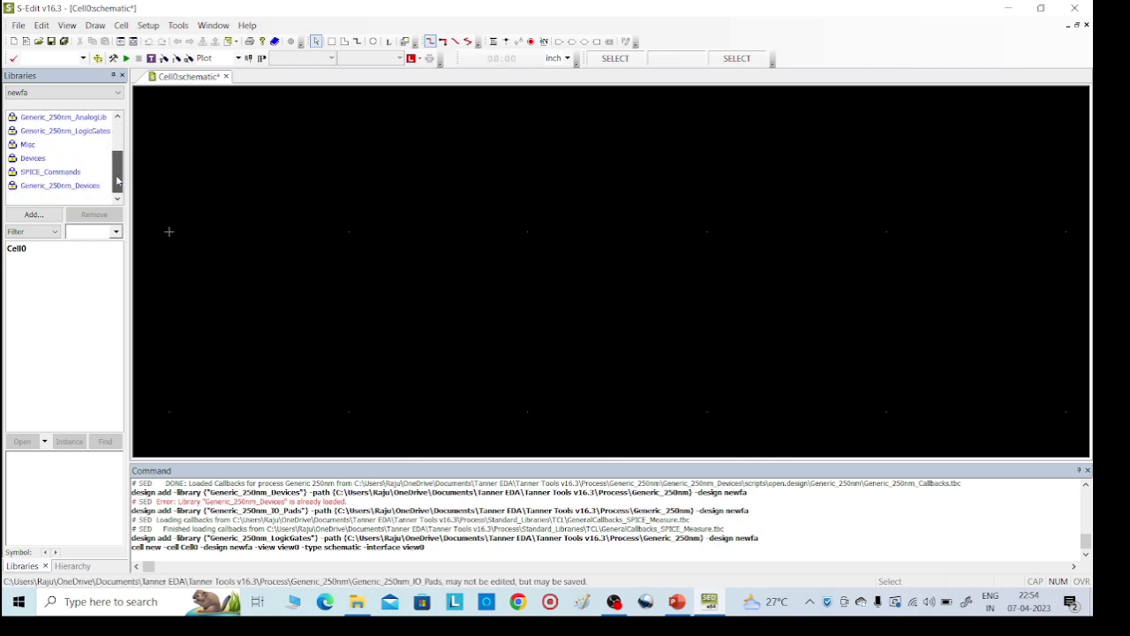
pyautogui.click(86, 131)
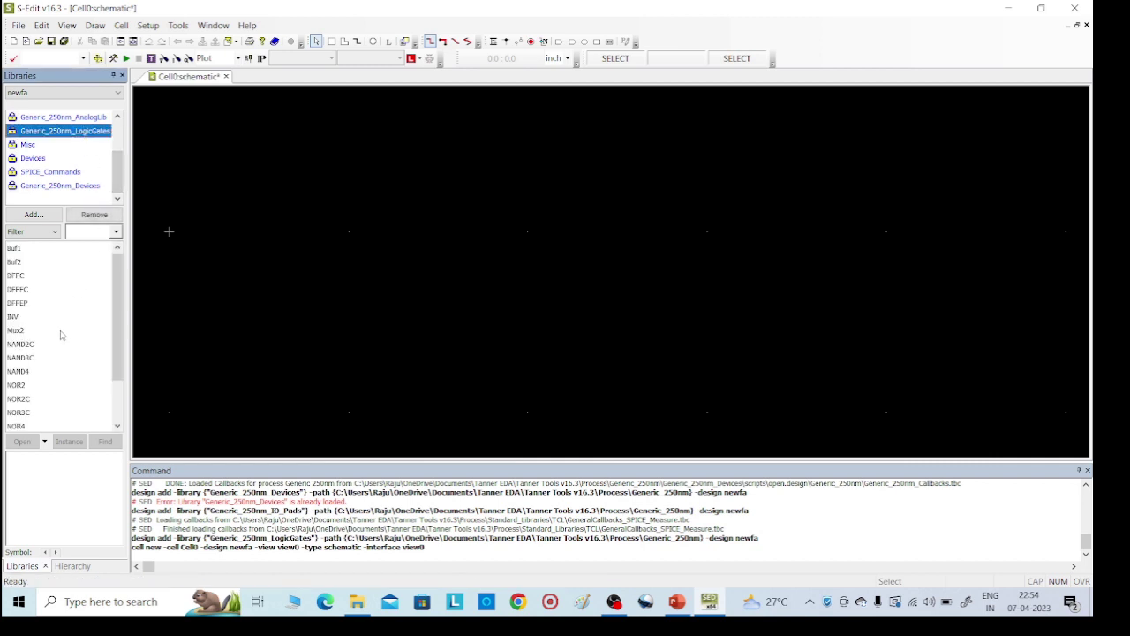
pyautogui.moveTo(117, 300); pyautogui.dragTo(118, 337)
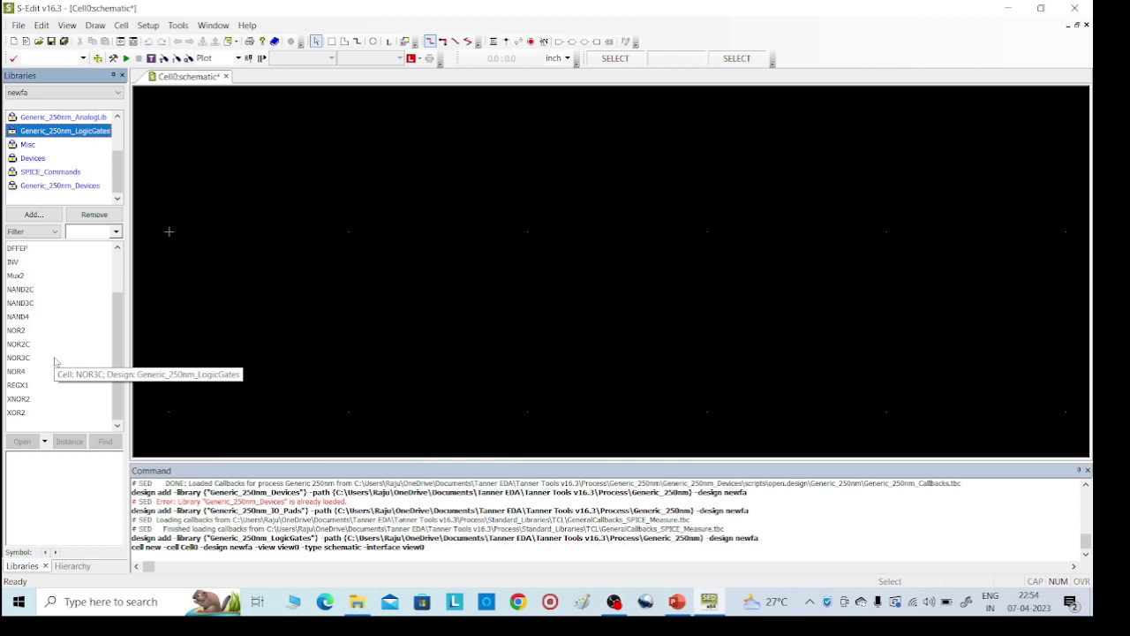
pyautogui.click(680, 603)
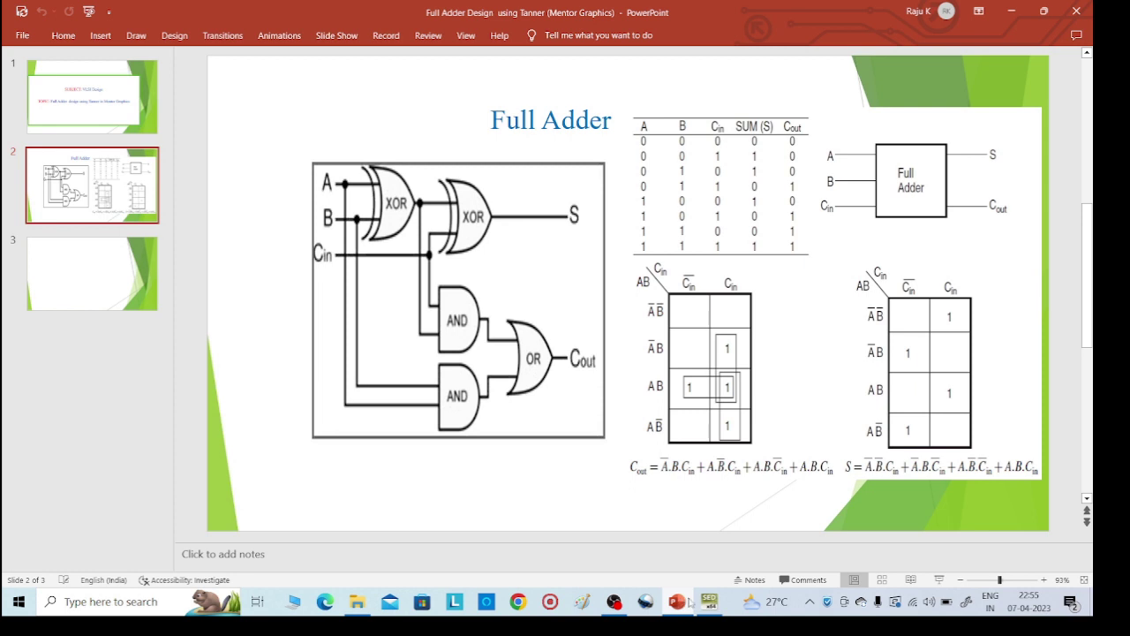
pyautogui.click(706, 605)
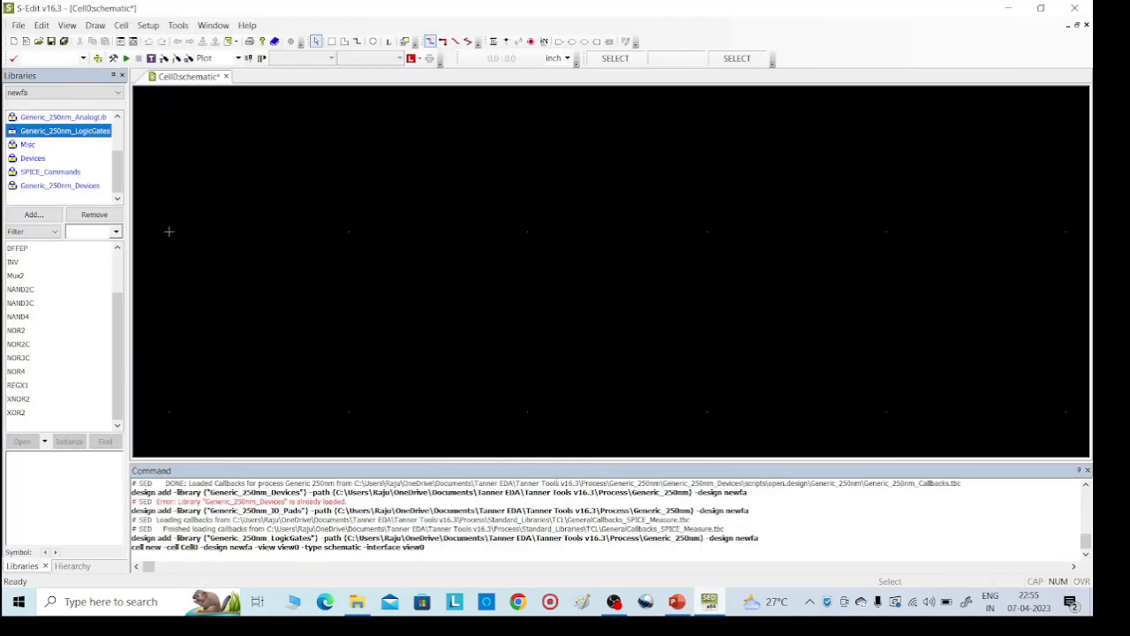
pyautogui.click(19, 399)
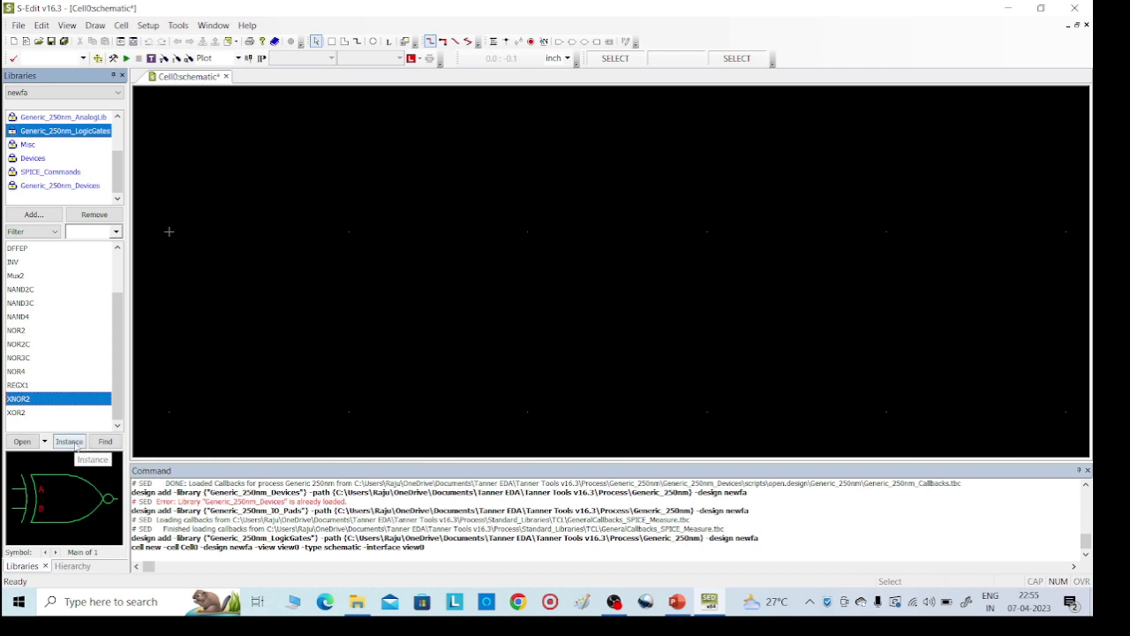
# Place two XNOR2 instances, XNOR2_1 and XNOR2_2, side by side on the canvas.
pyautogui.click(70, 441)
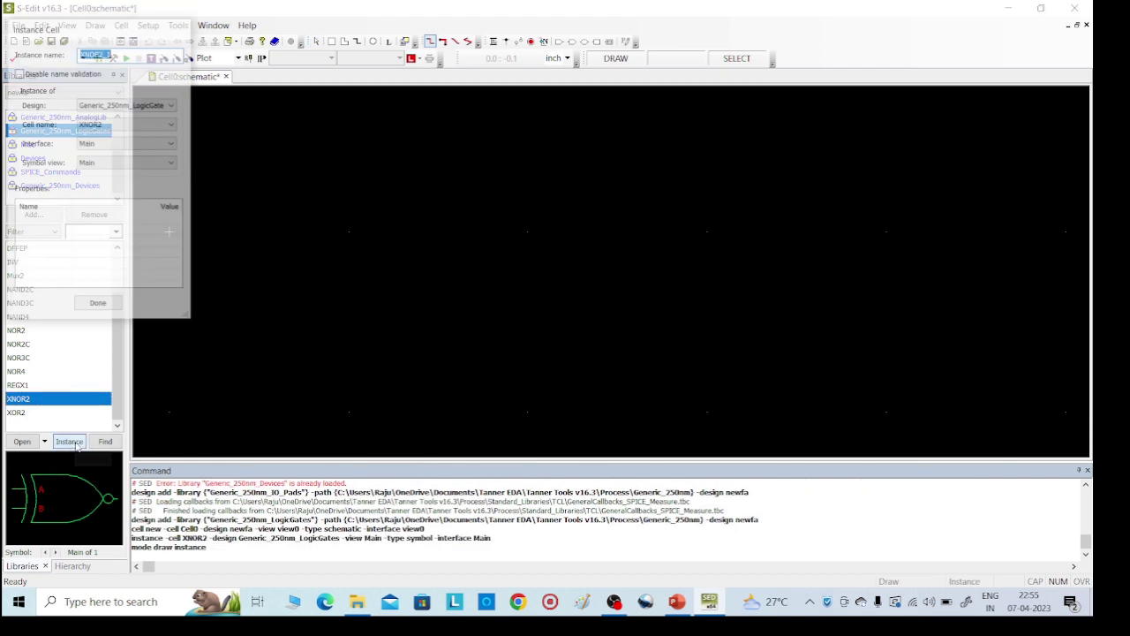
pyautogui.scroll(-6, 536, 258)
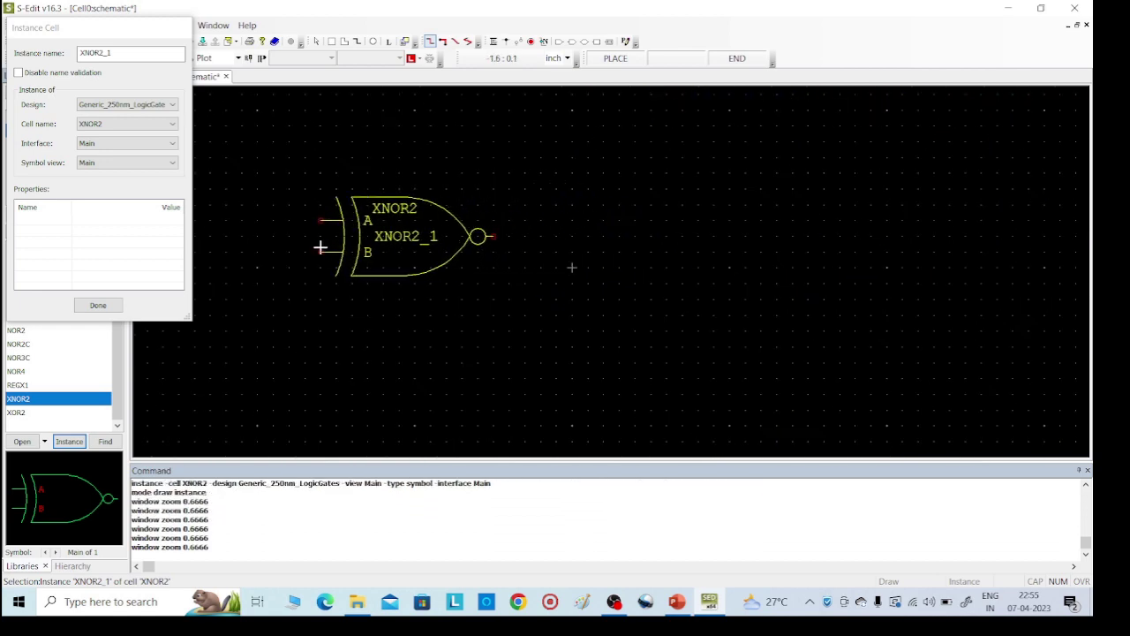
pyautogui.scroll(-1, 319, 247)
pyautogui.click(317, 247)
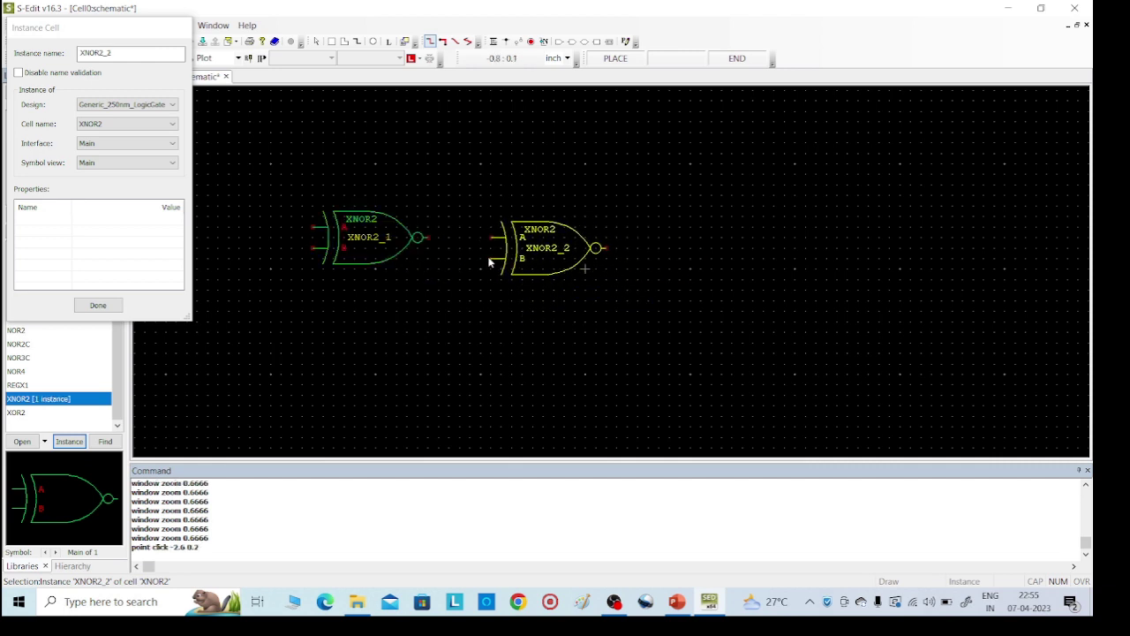
pyautogui.scroll(-1, 479, 256)
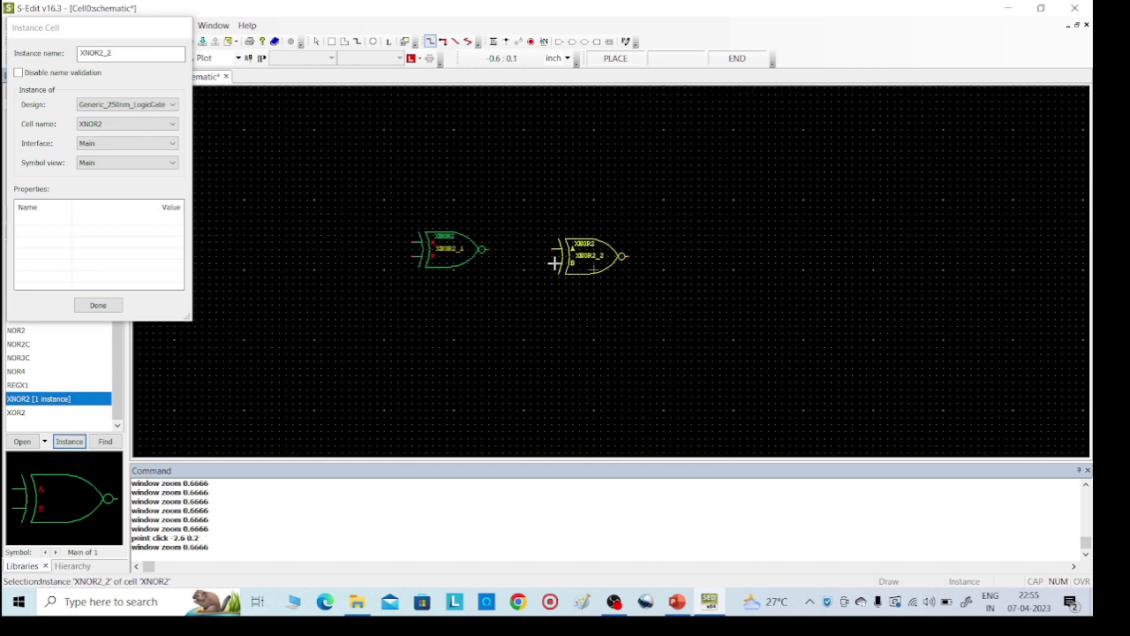
pyautogui.click(554, 263)
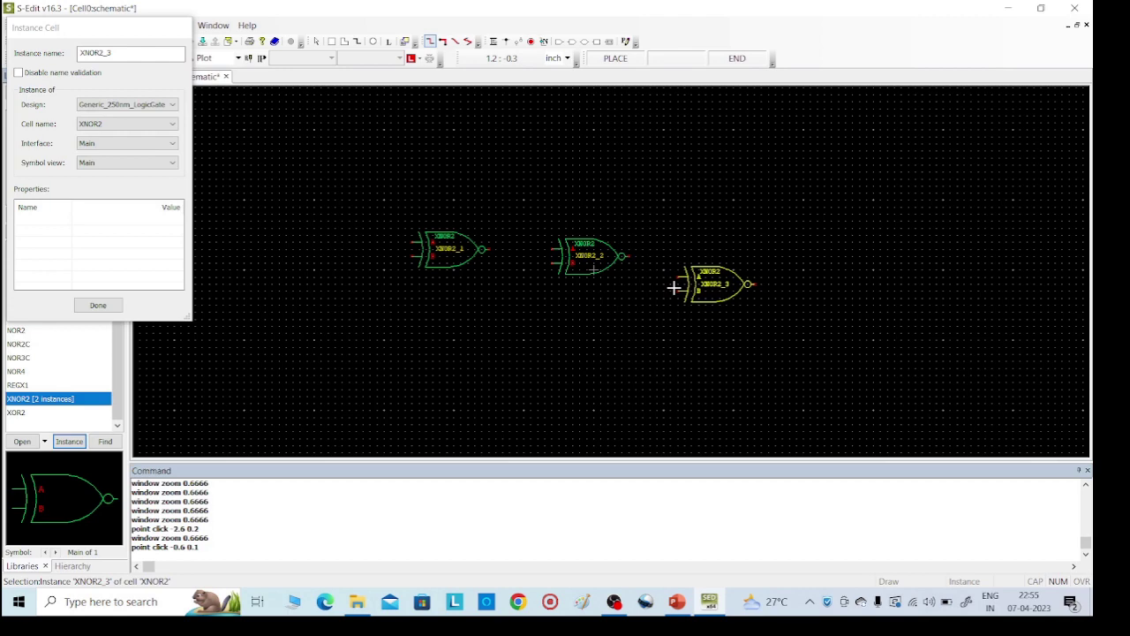
pyautogui.press('Escape')
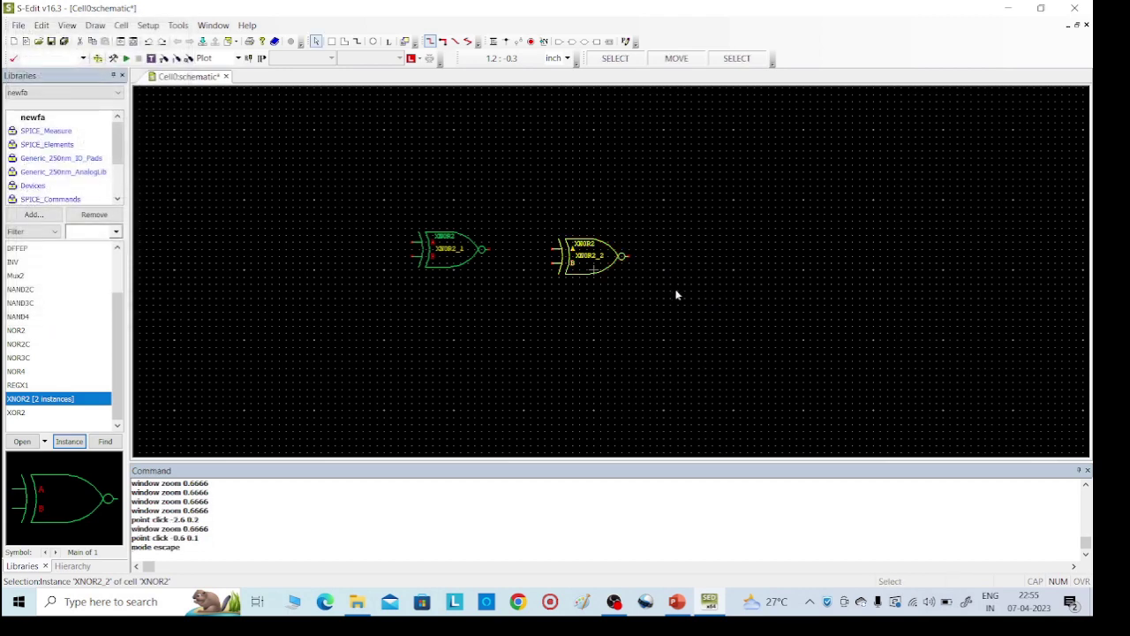
pyautogui.scroll(1, 525, 279)
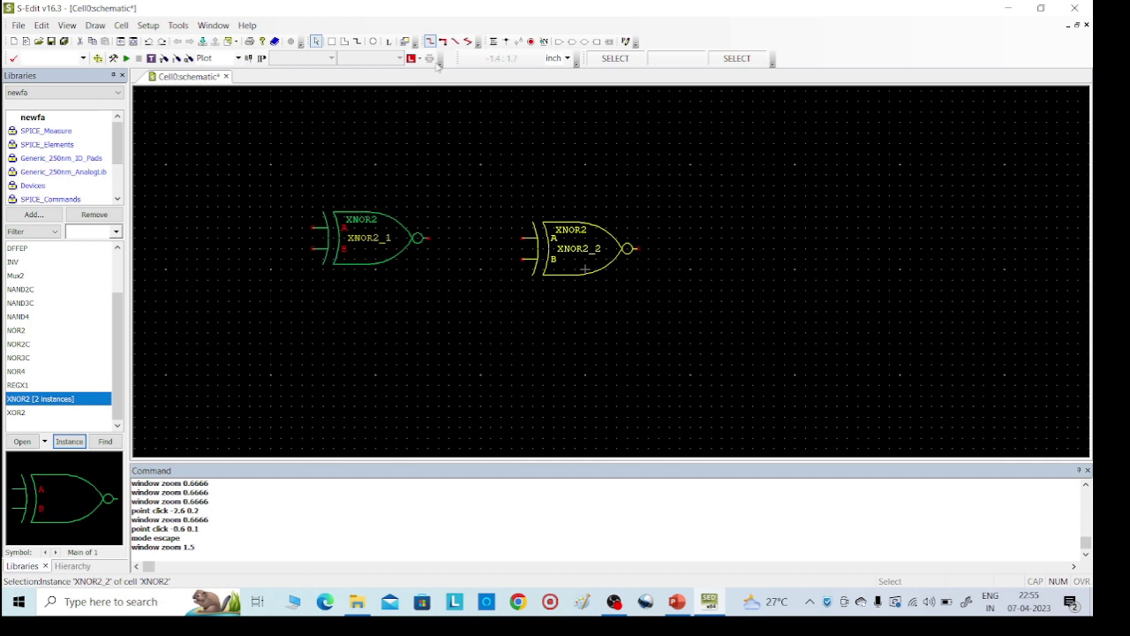
# Place input port A left of XNOR2_1 and paste a copy on the right.
pyautogui.click(558, 41)
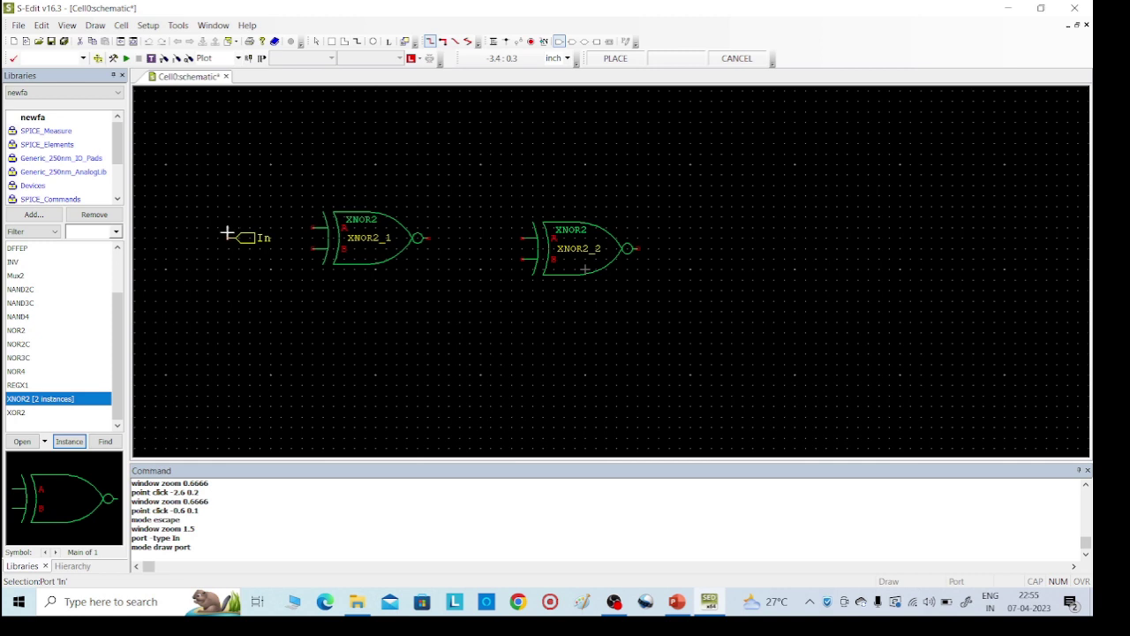
pyautogui.hotkey('ctrl', 'r')
pyautogui.hotkey('ctrl', 'r')
pyautogui.hotkey('ctrl', 'r')
pyautogui.hotkey('ctrl', 'r')
pyautogui.hotkey('ctrl', 'r')
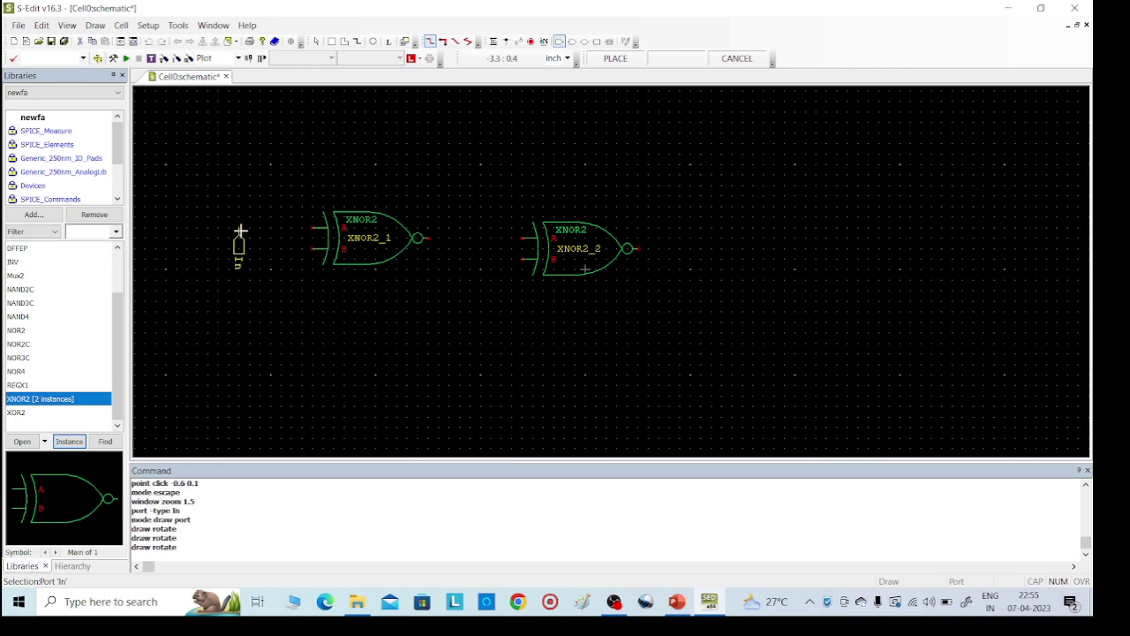
pyautogui.hotkey('ctrl', 'r')
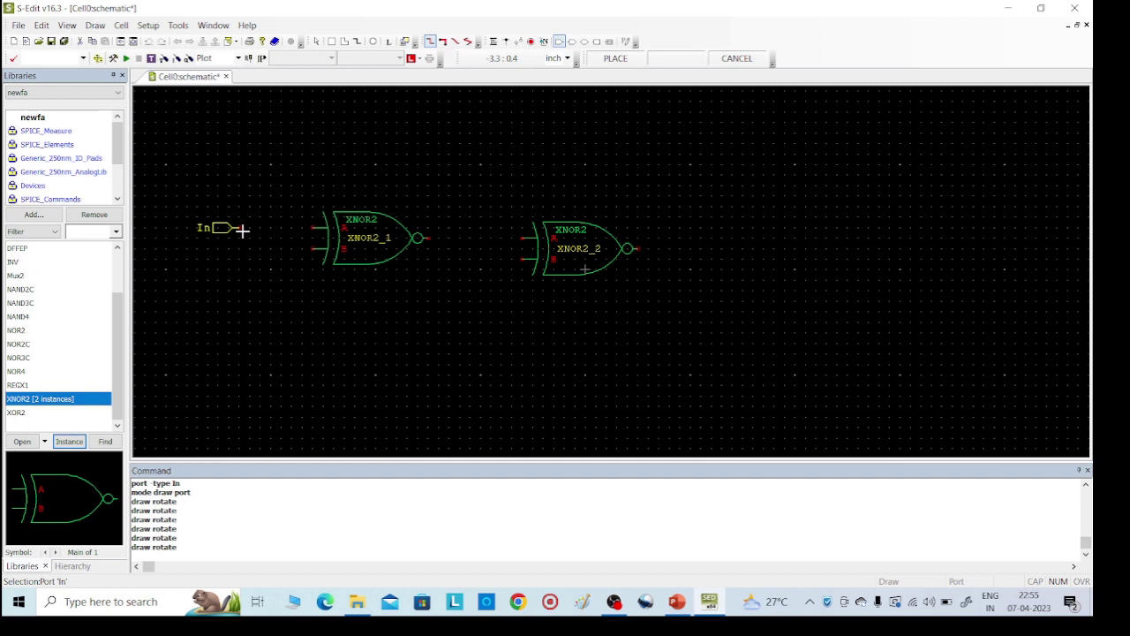
pyautogui.click(242, 230)
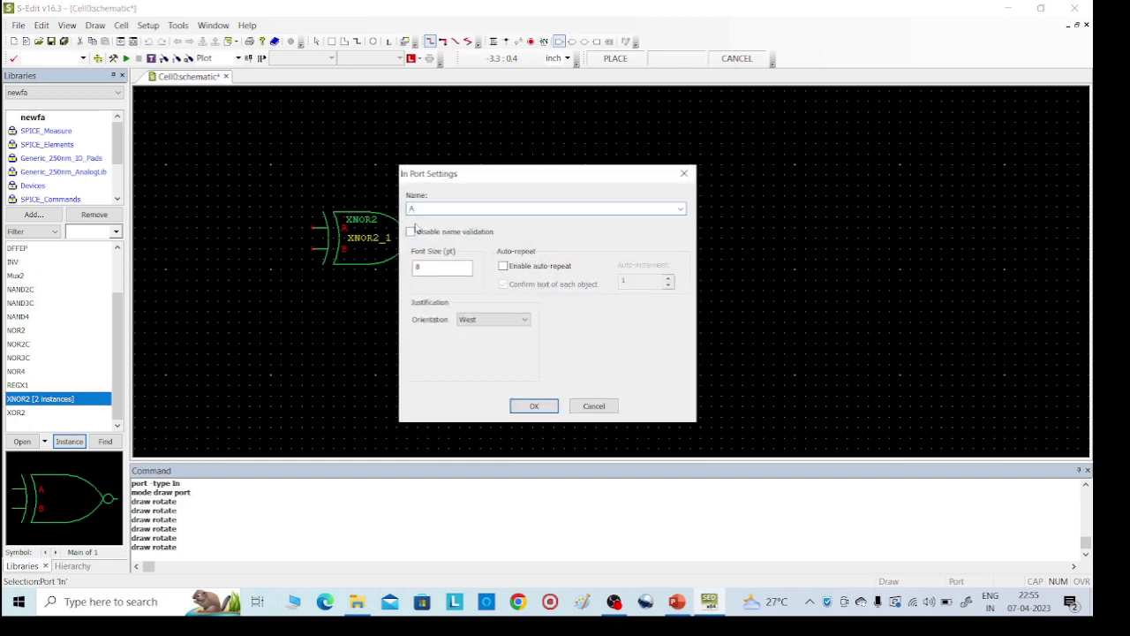
pyautogui.click(534, 405)
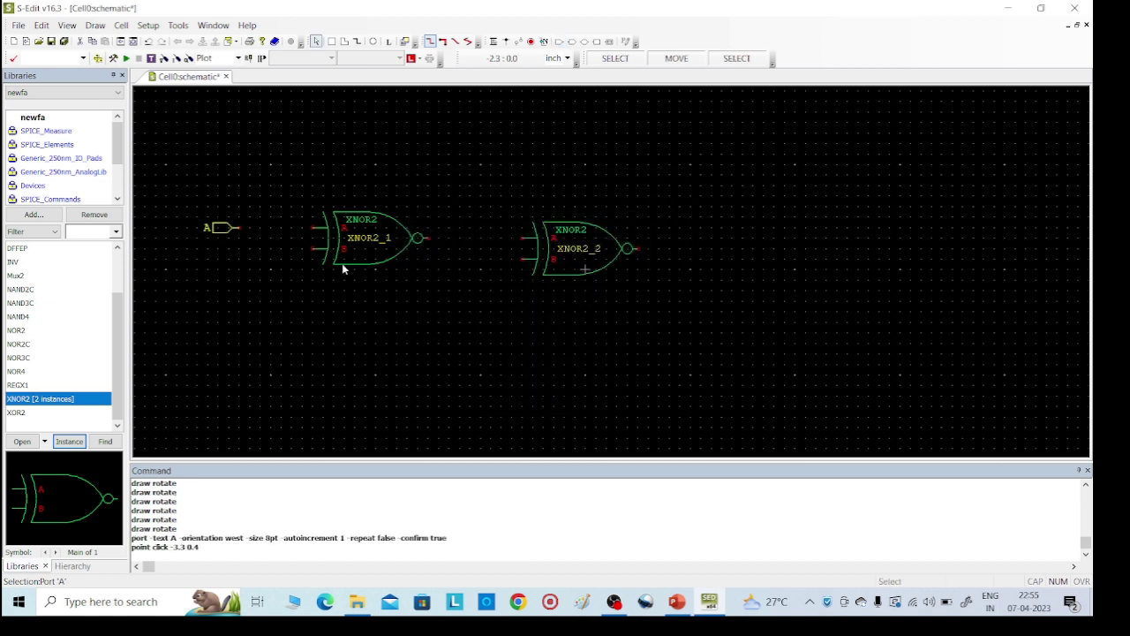
pyautogui.click(236, 231)
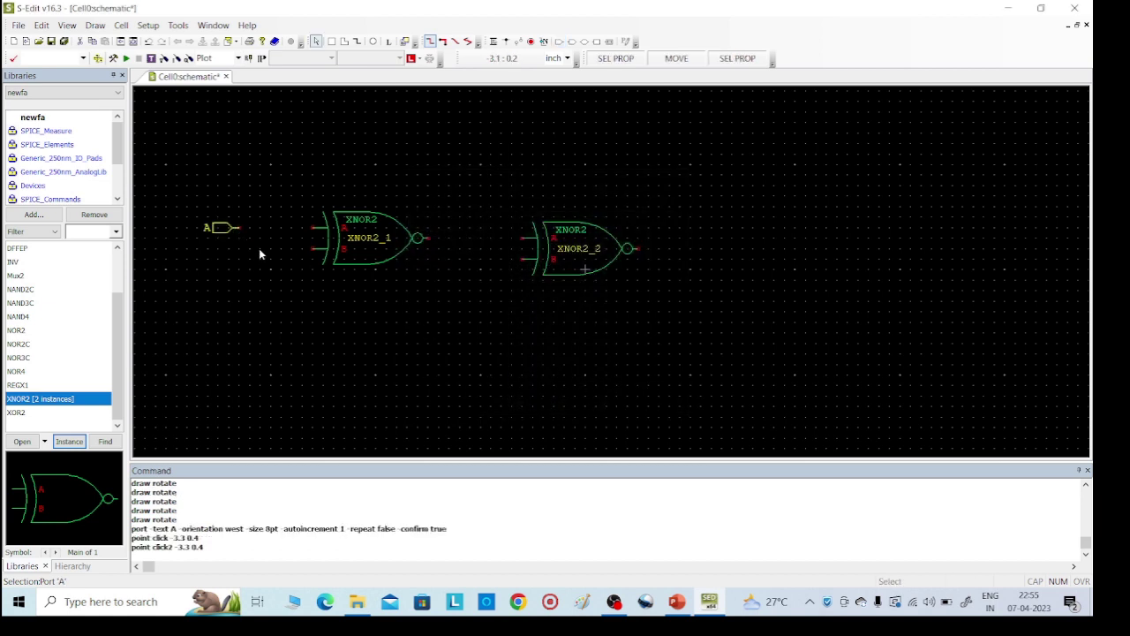
pyautogui.hotkey('ctrl', 'c')
pyautogui.click(817, 239)
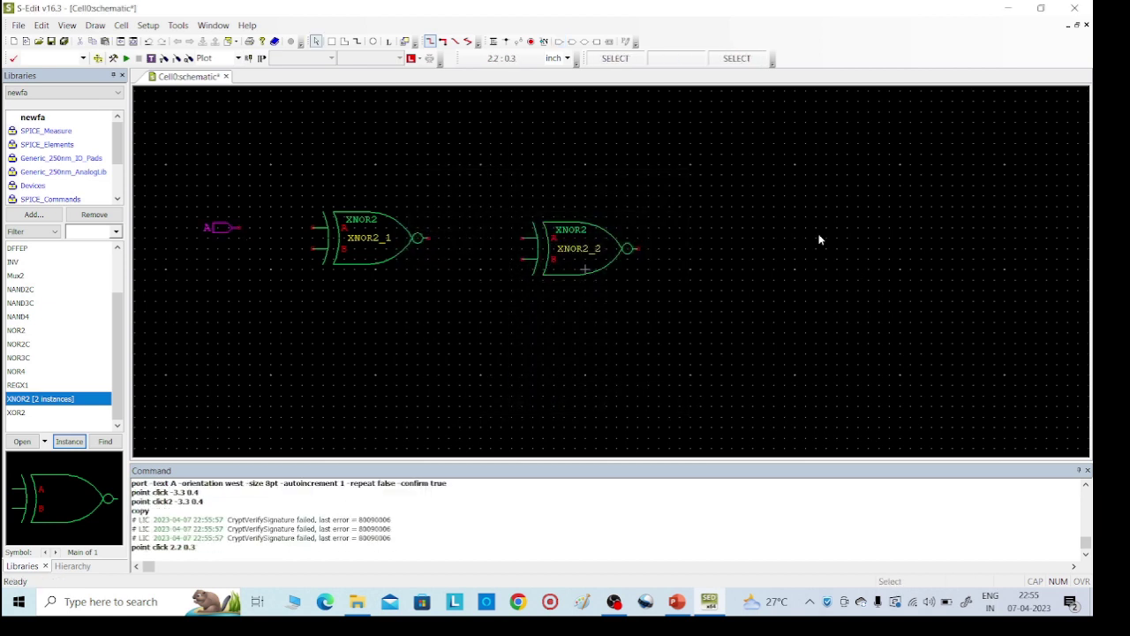
pyautogui.hotkey('ctrl', 'v')
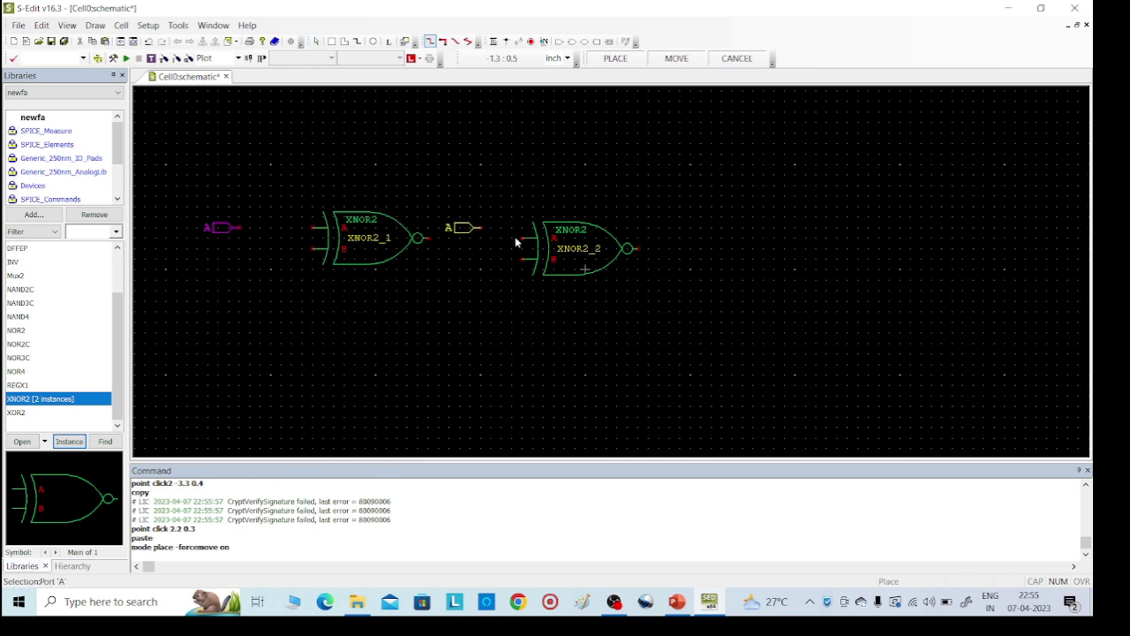
pyautogui.click(829, 240)
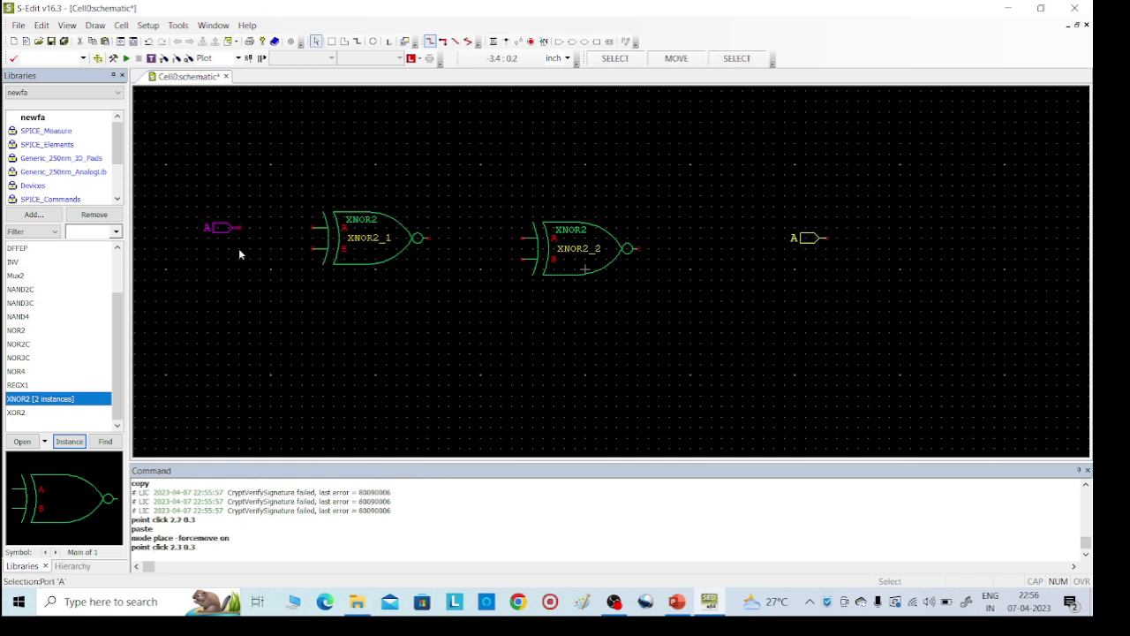
# Add input port B below A and paste its copy beside the A copy.
pyautogui.click(559, 42)
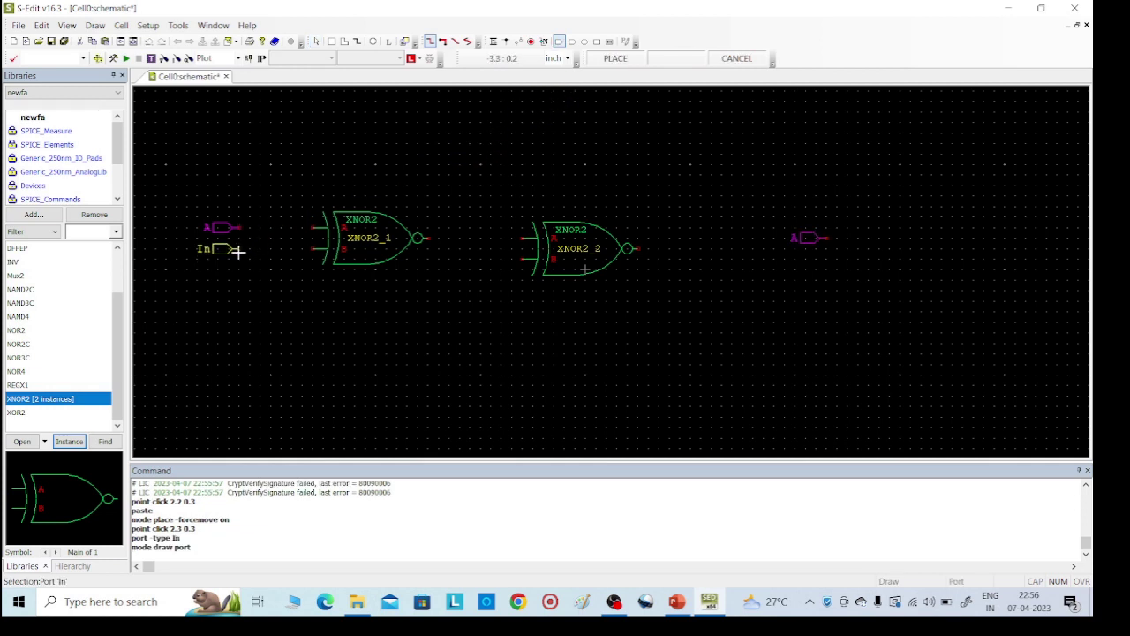
pyautogui.click(236, 249)
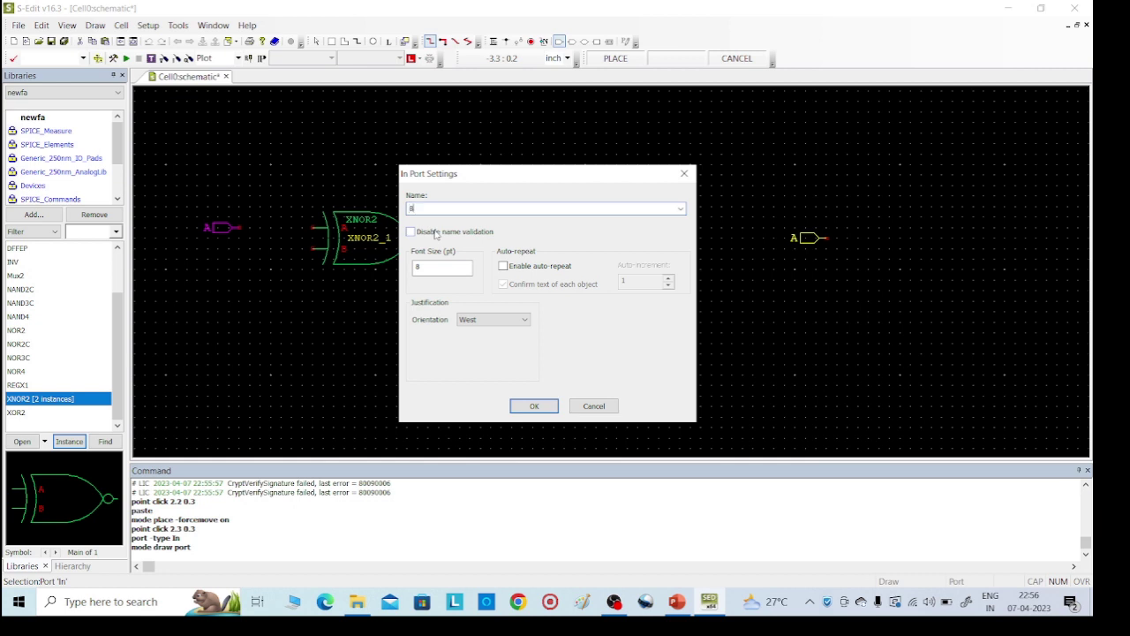
pyautogui.click(534, 406)
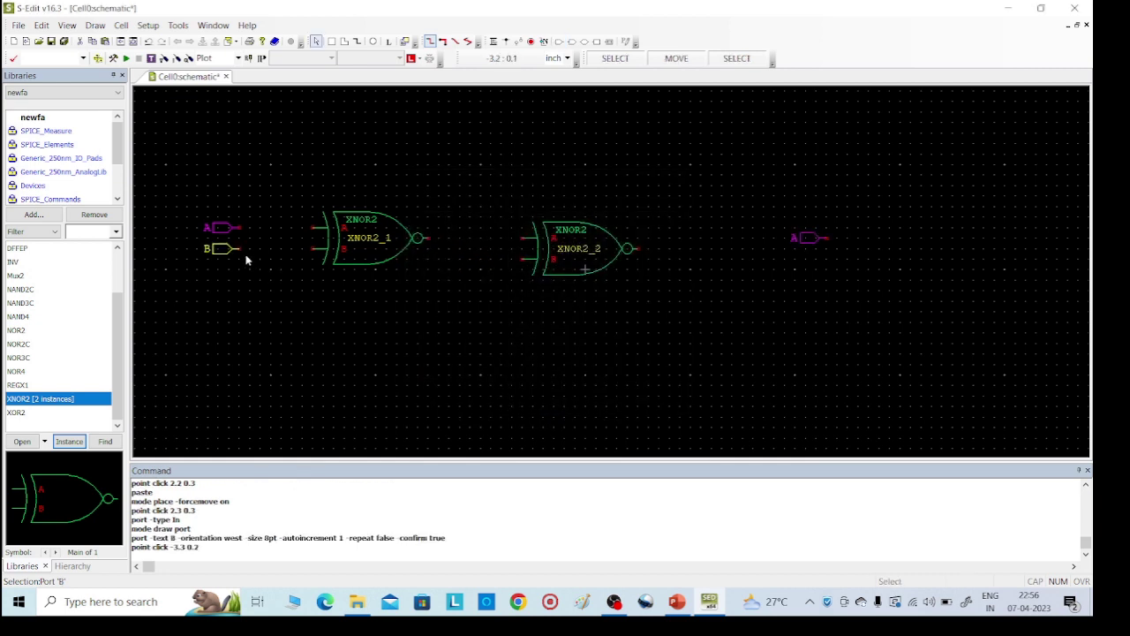
pyautogui.hotkey('ctrl', 'c')
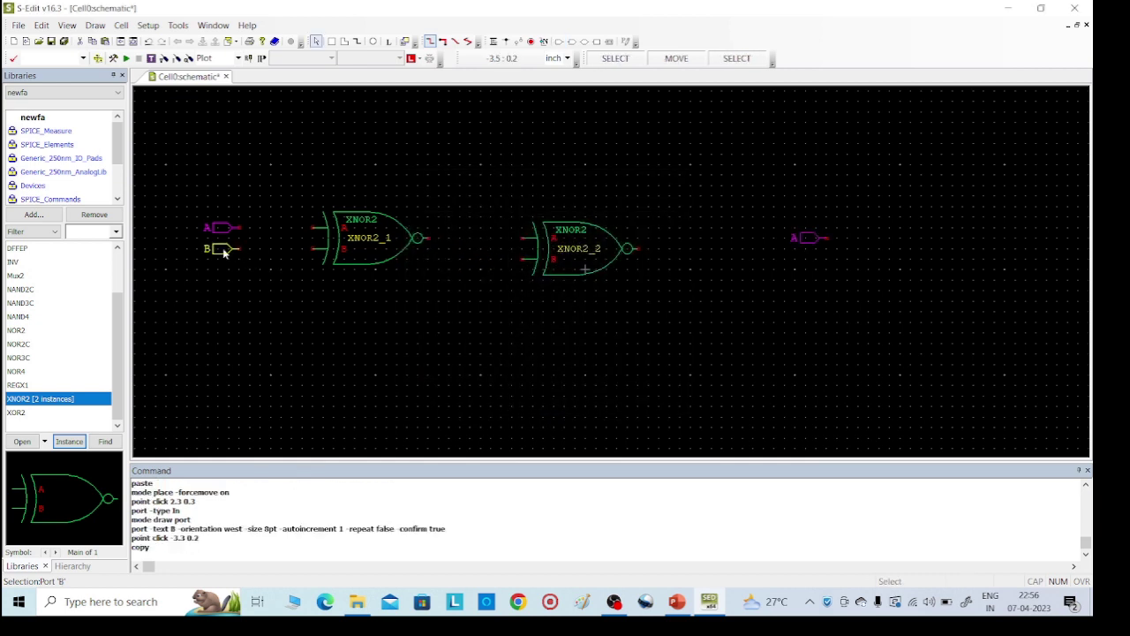
pyautogui.click(900, 244)
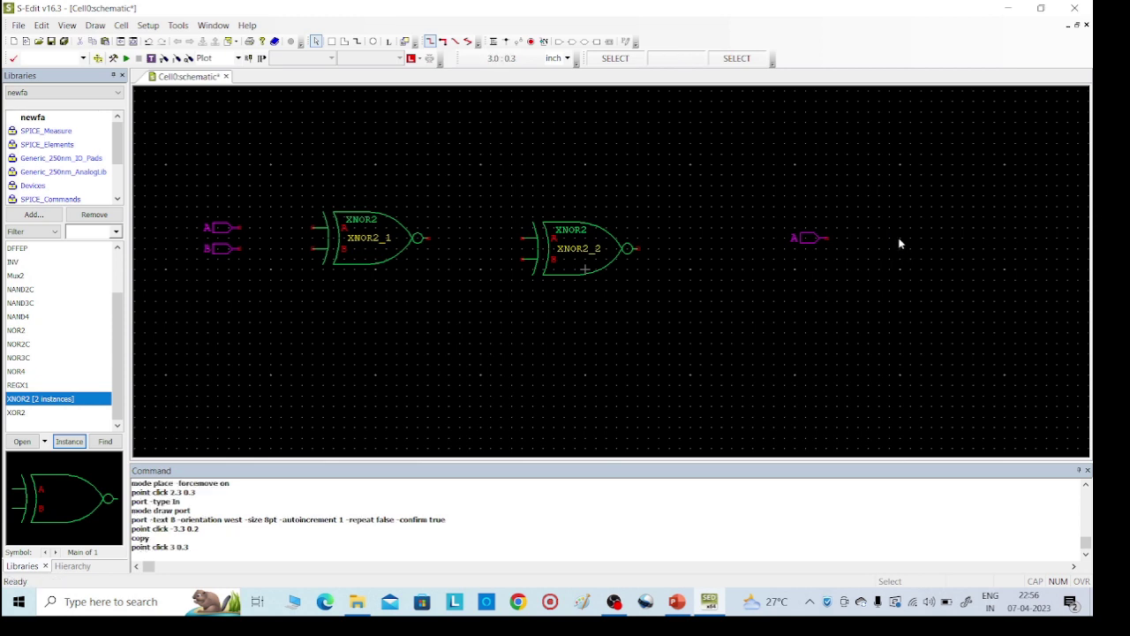
pyautogui.hotkey('ctrl', 'v')
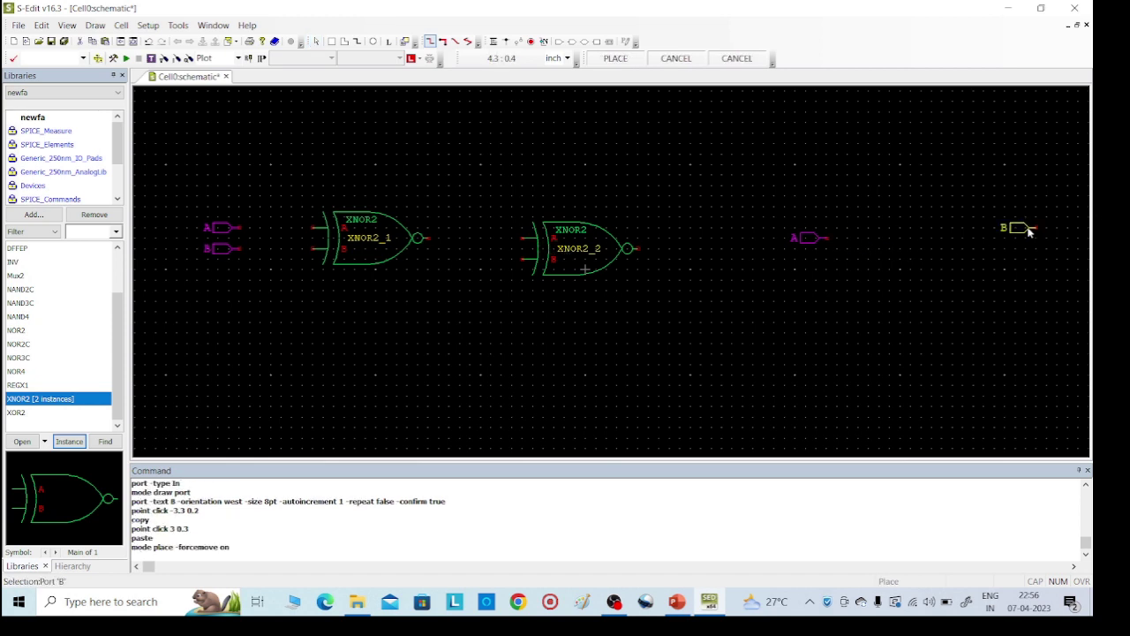
pyautogui.click(898, 240)
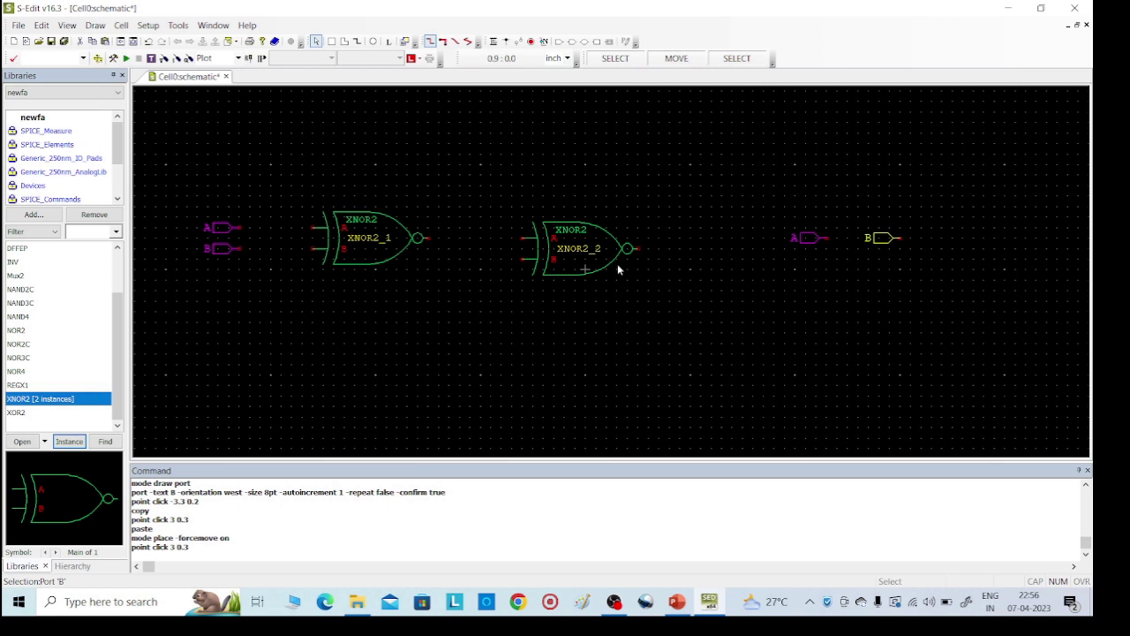
# Add input port C below XNOR2_1 and paste a copy right of the B copy.
pyautogui.click(559, 41)
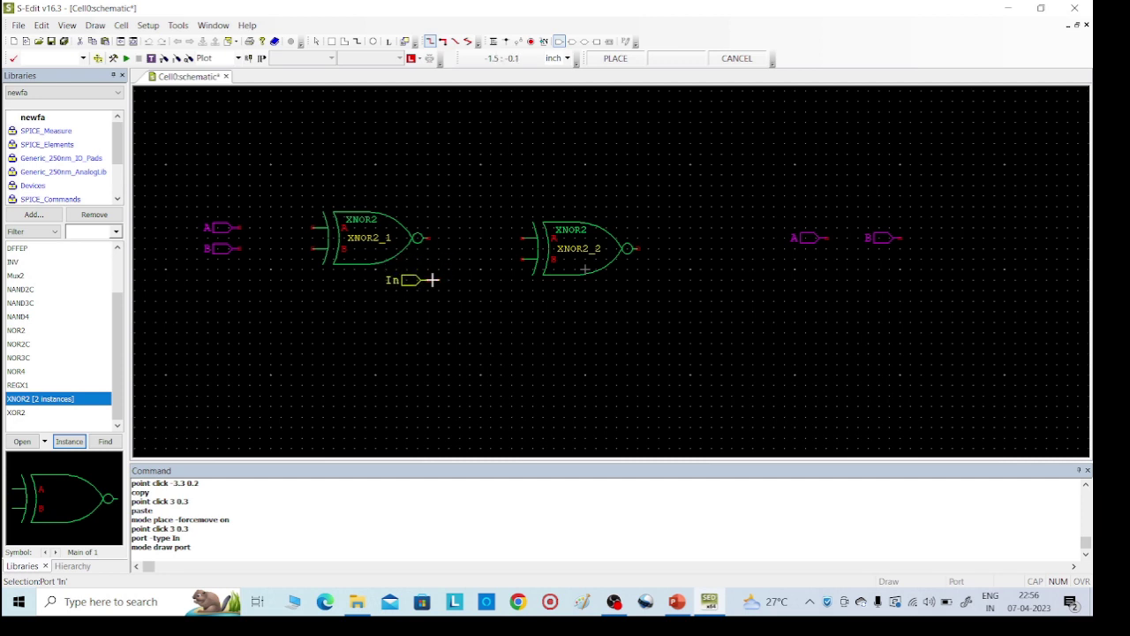
pyautogui.click(434, 285)
pyautogui.write('C')
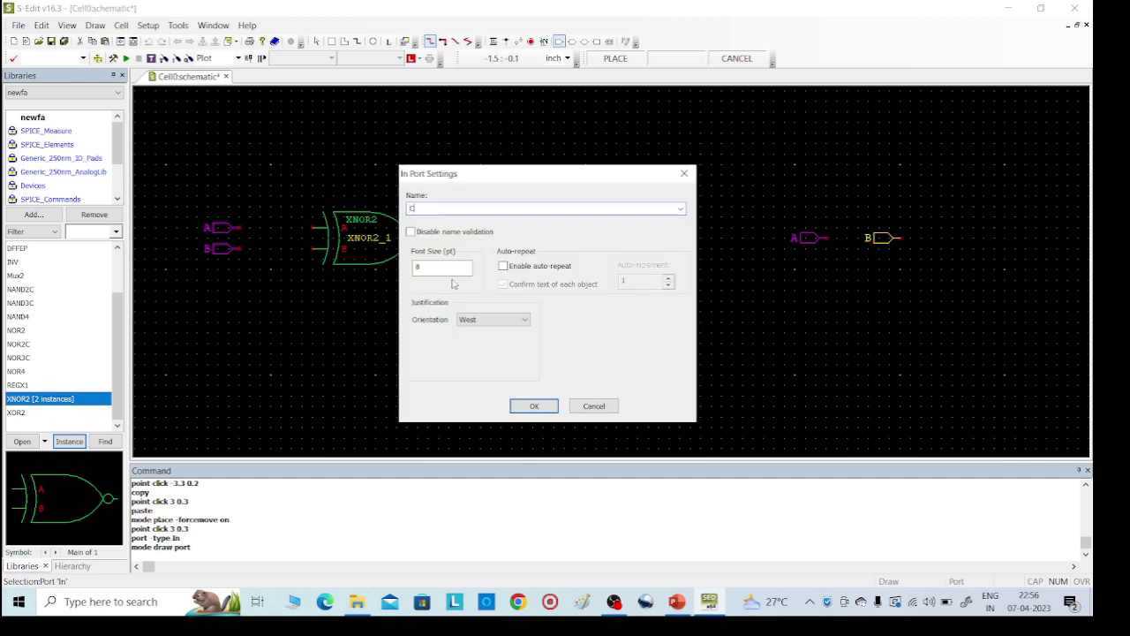
pyautogui.click(534, 406)
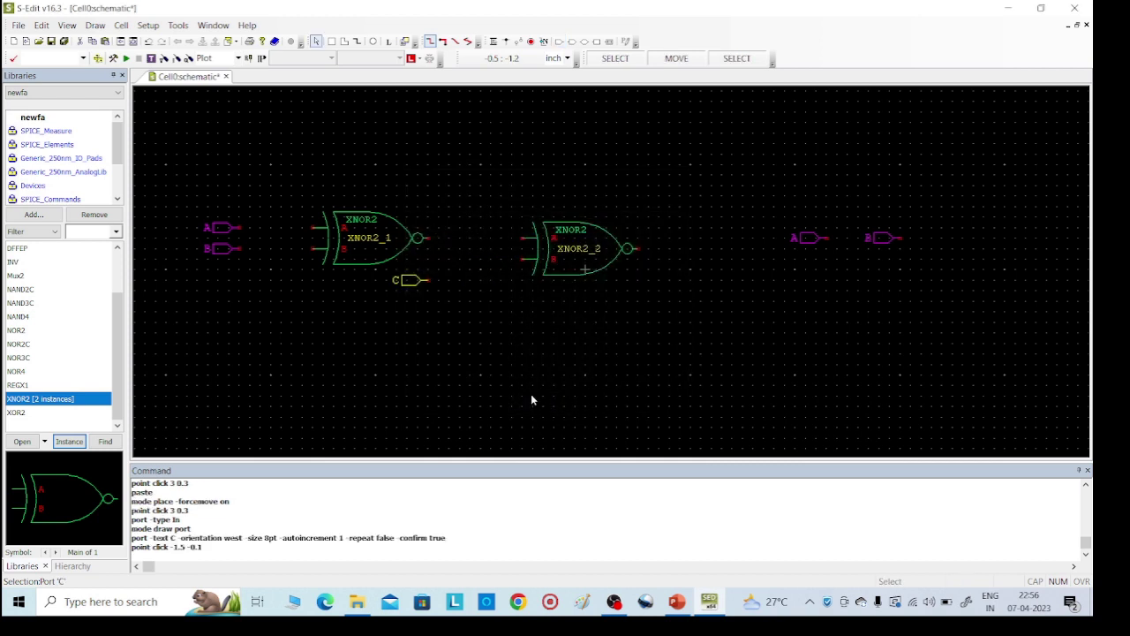
pyautogui.hotkey('ctrl', 'c')
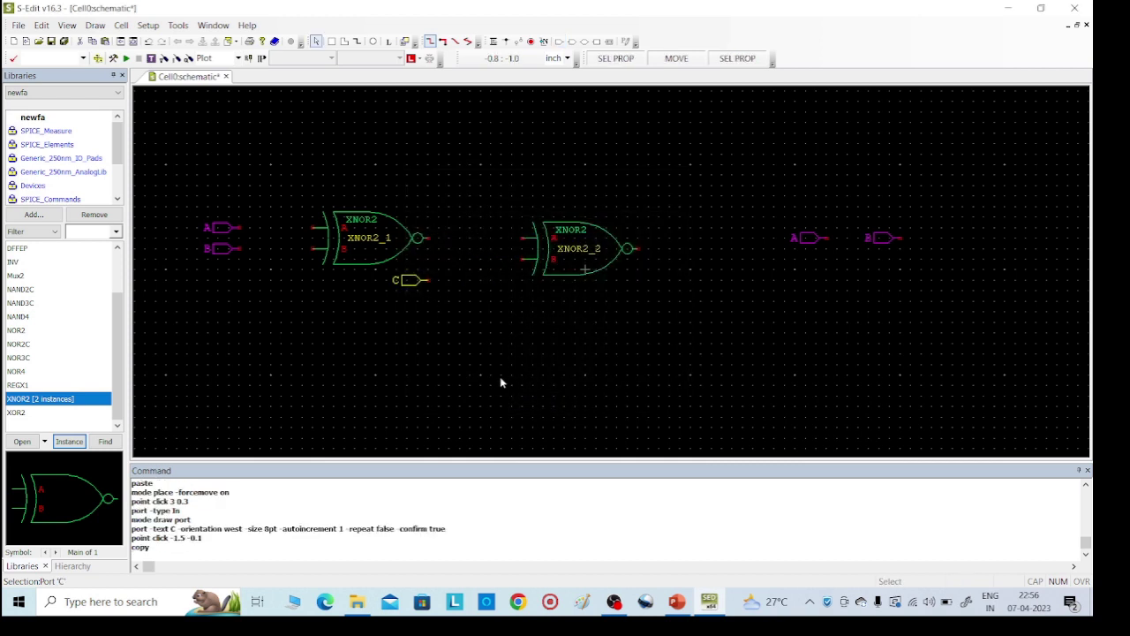
pyautogui.click(966, 245)
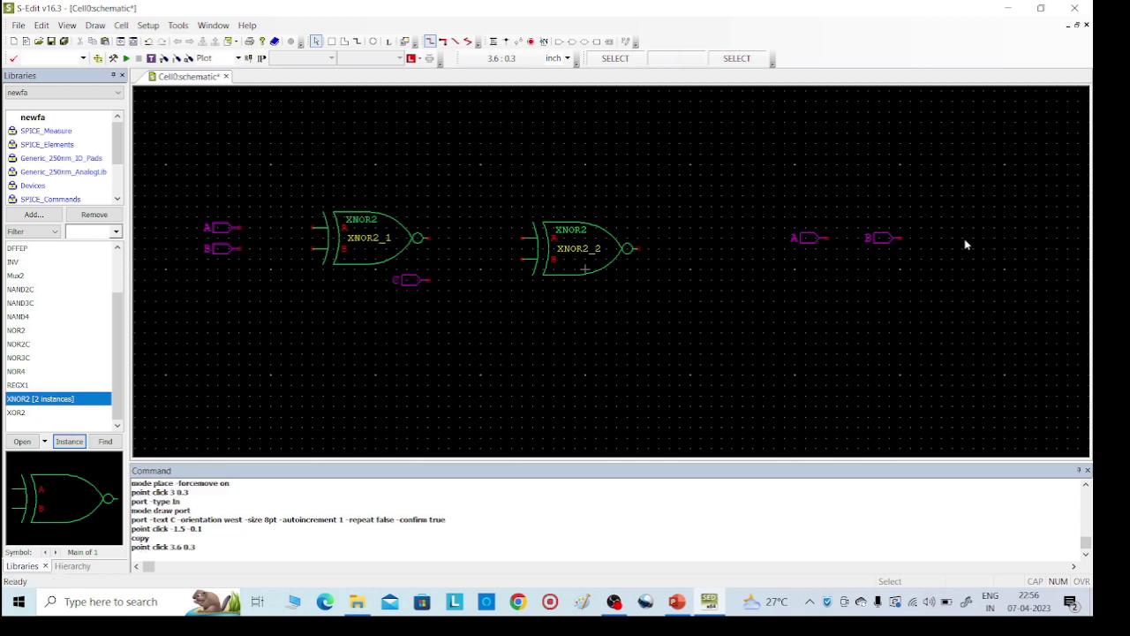
pyautogui.hotkey('ctrl', 'v')
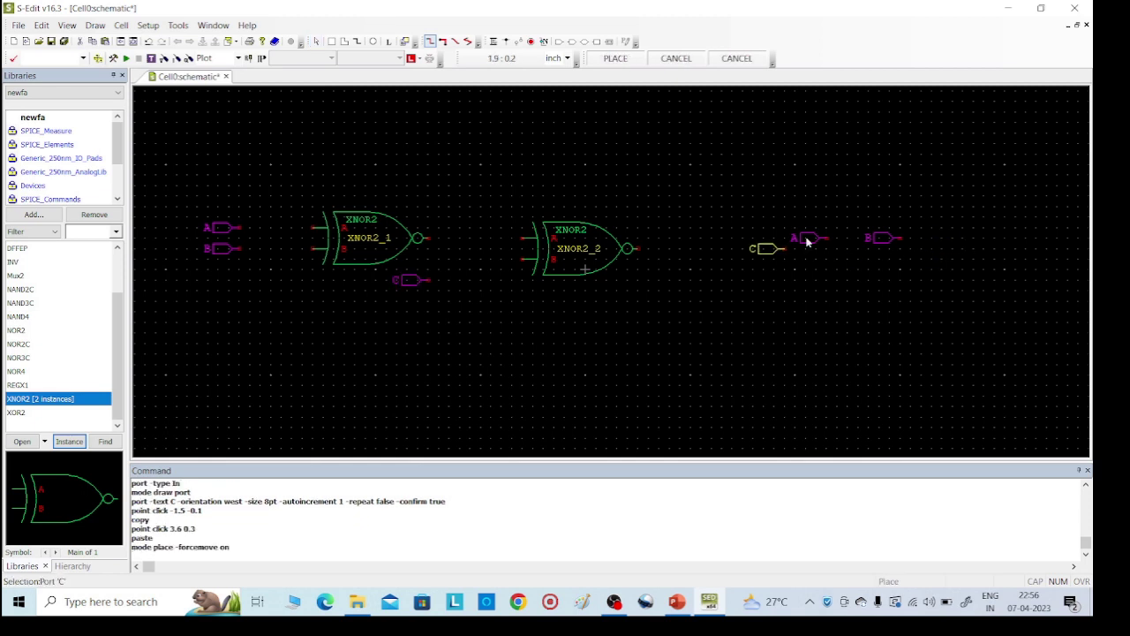
pyautogui.click(974, 245)
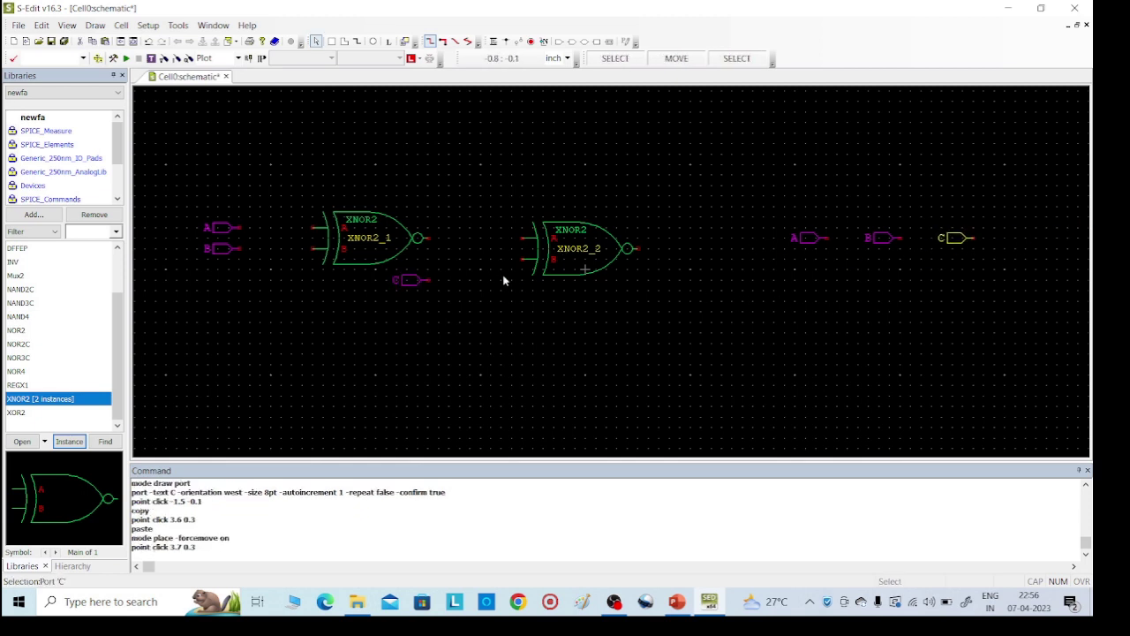
# Place output port Out at XNOR2_2's output.
pyautogui.click(571, 43)
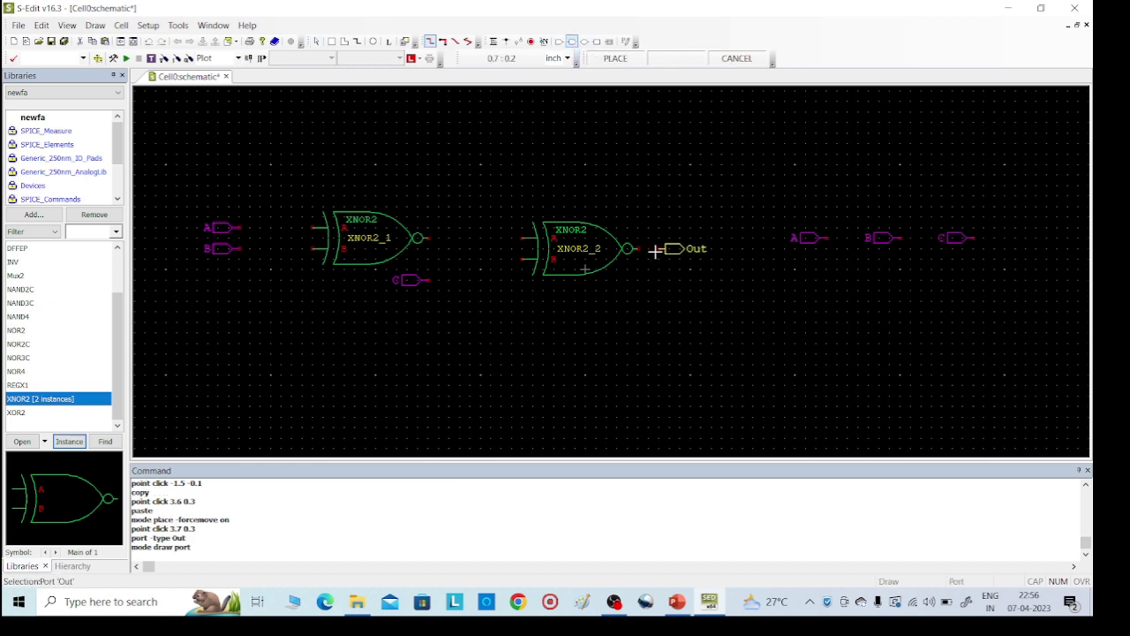
pyautogui.click(658, 251)
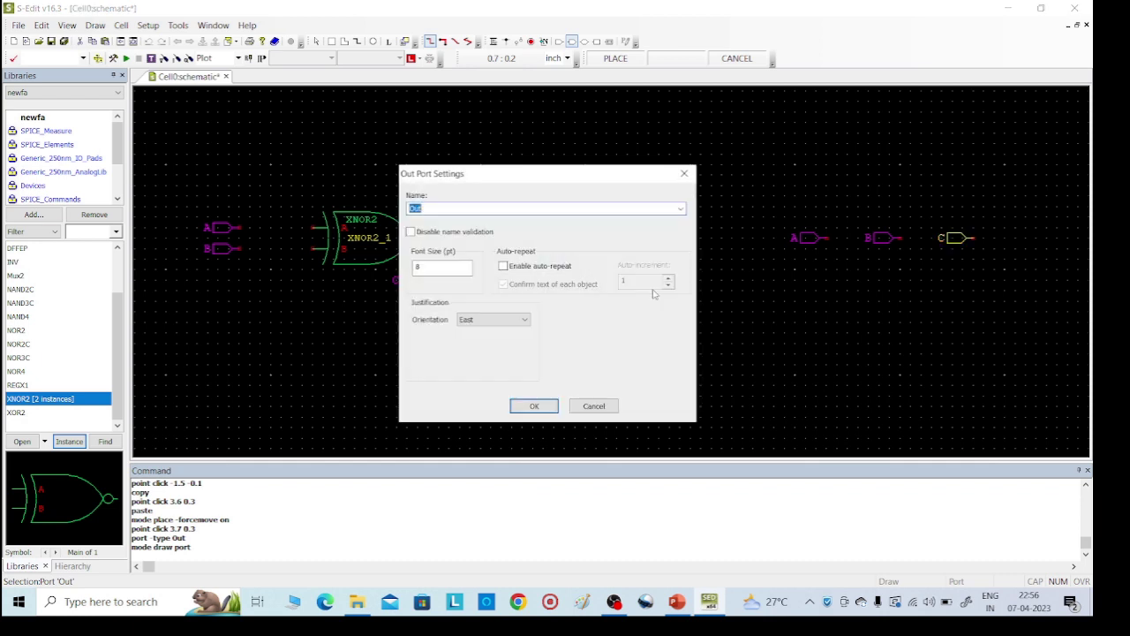
pyautogui.click(521, 406)
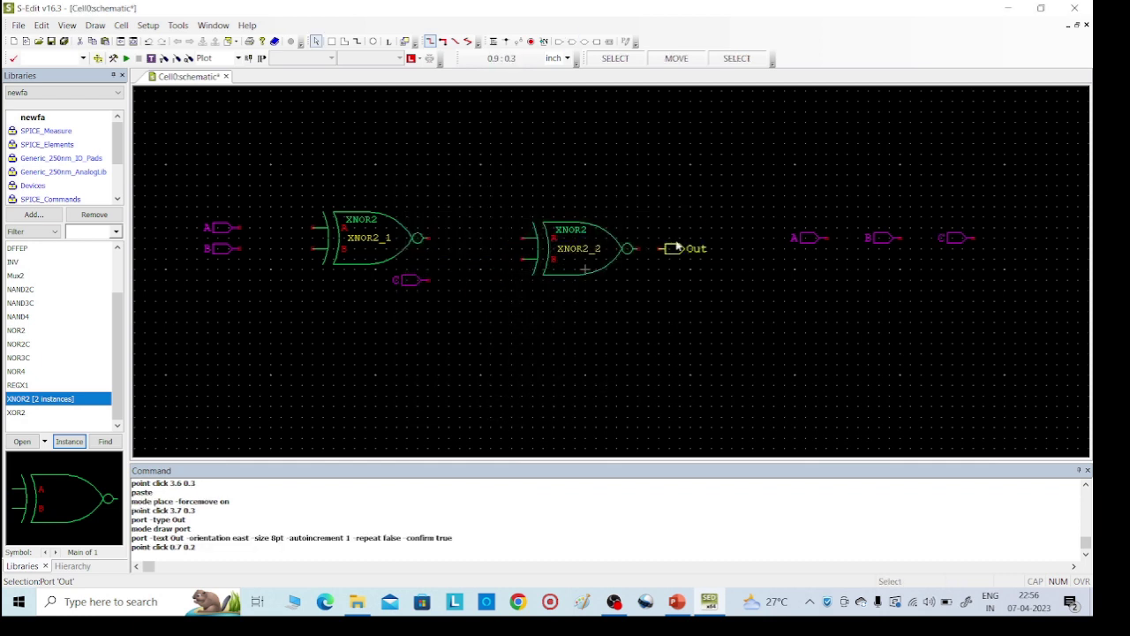
# Wire ports A and B into XNOR2_1 and its output into XNOR2_2.
pyautogui.click(493, 42)
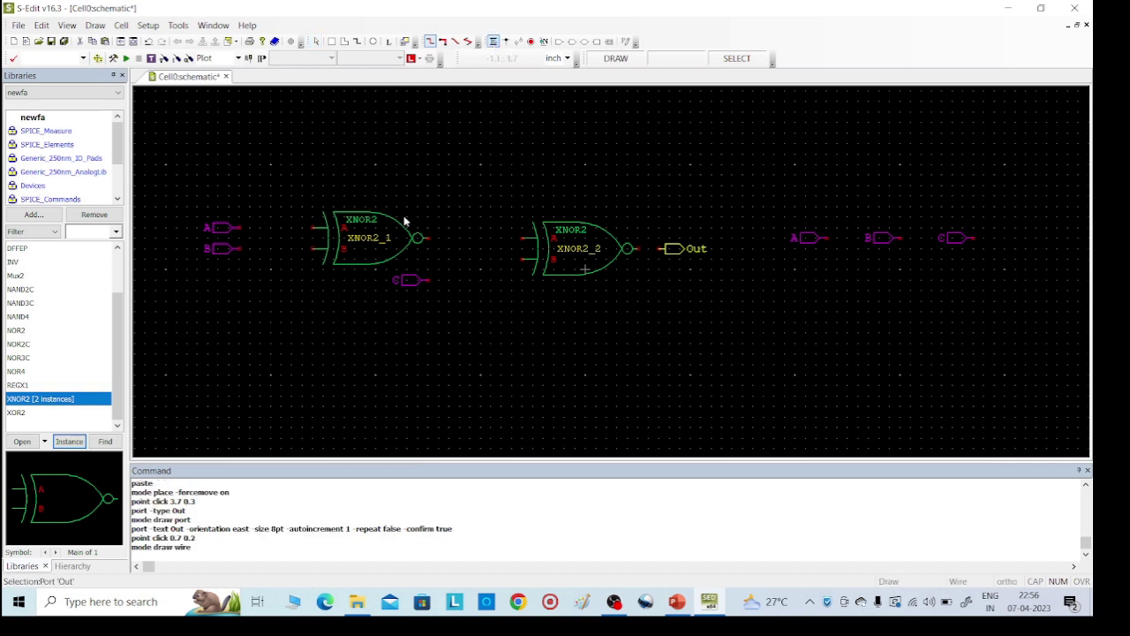
pyautogui.click(236, 227)
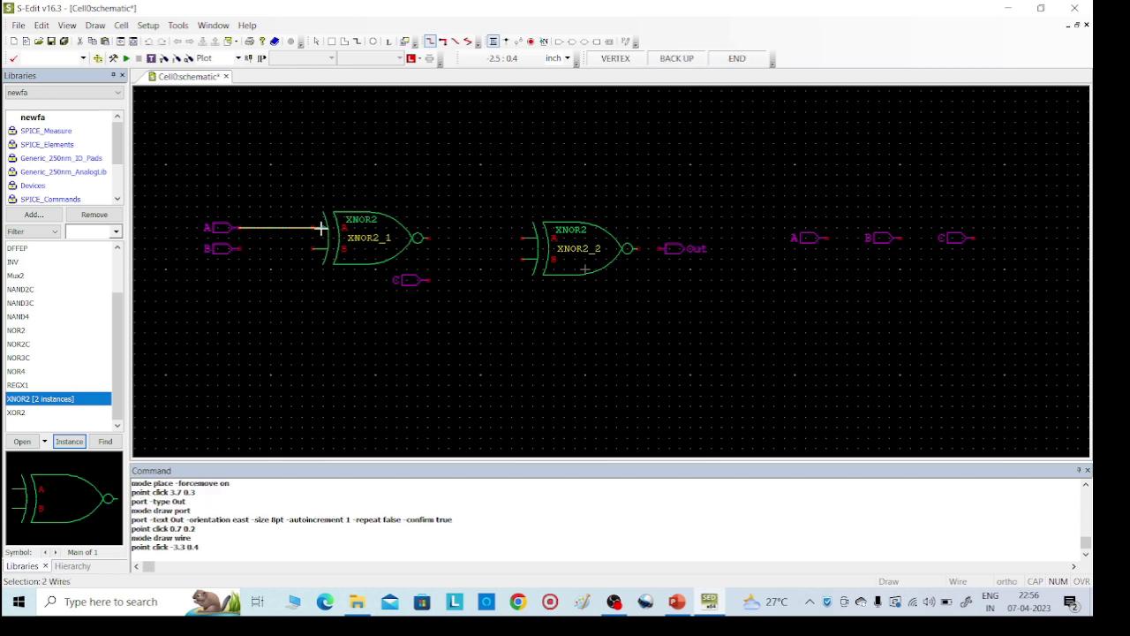
pyautogui.click(311, 228)
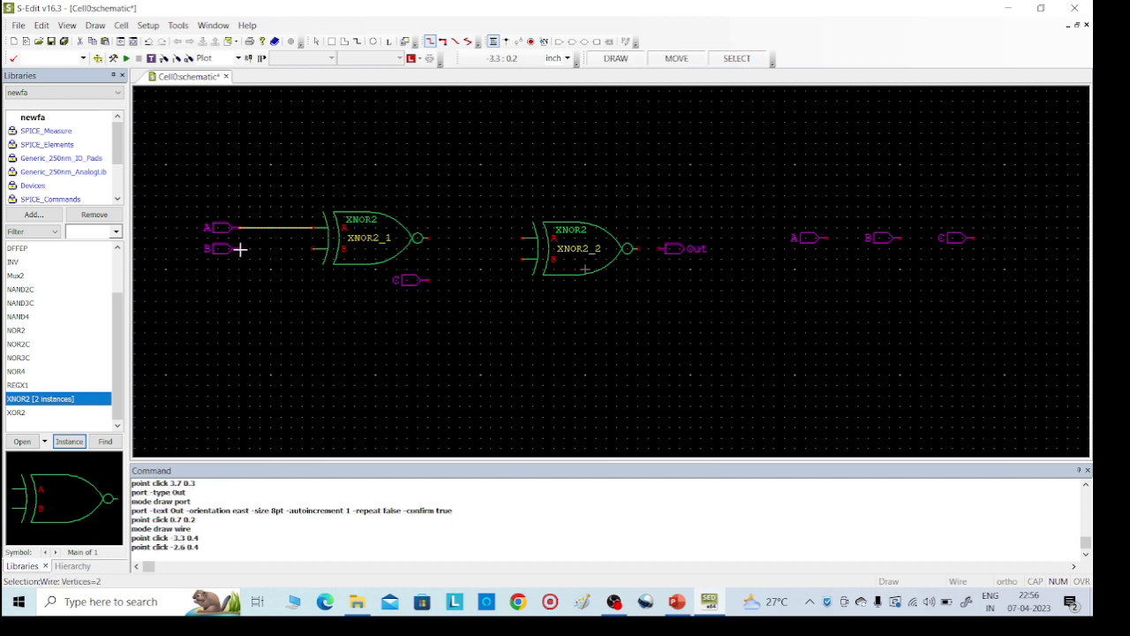
pyautogui.click(236, 248)
pyautogui.click(310, 248)
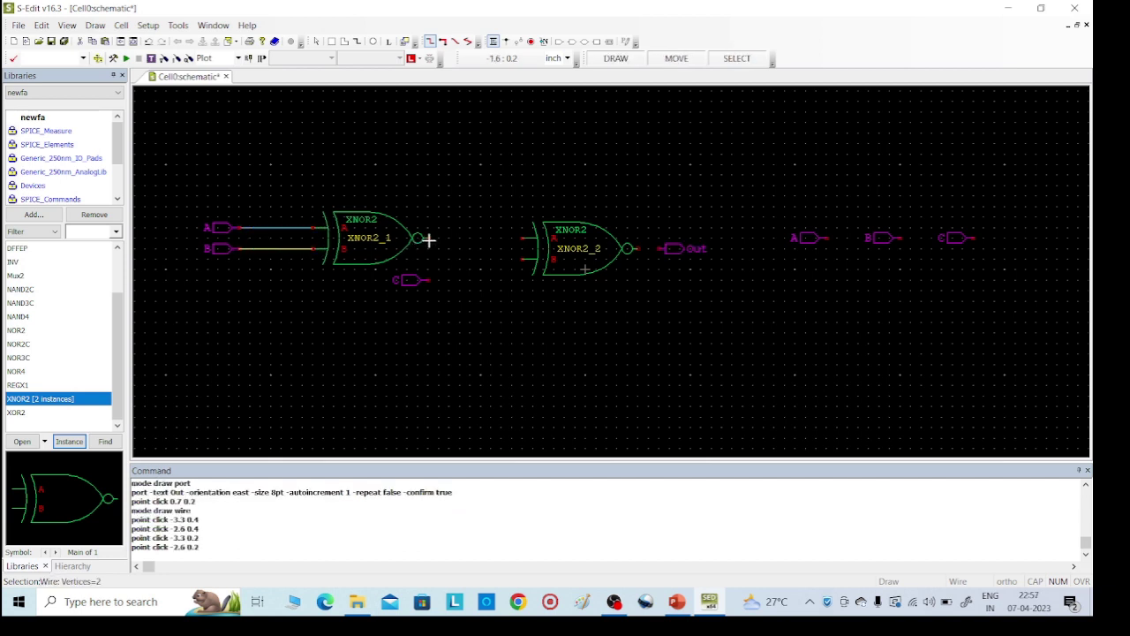
pyautogui.click(428, 237)
pyautogui.click(524, 239)
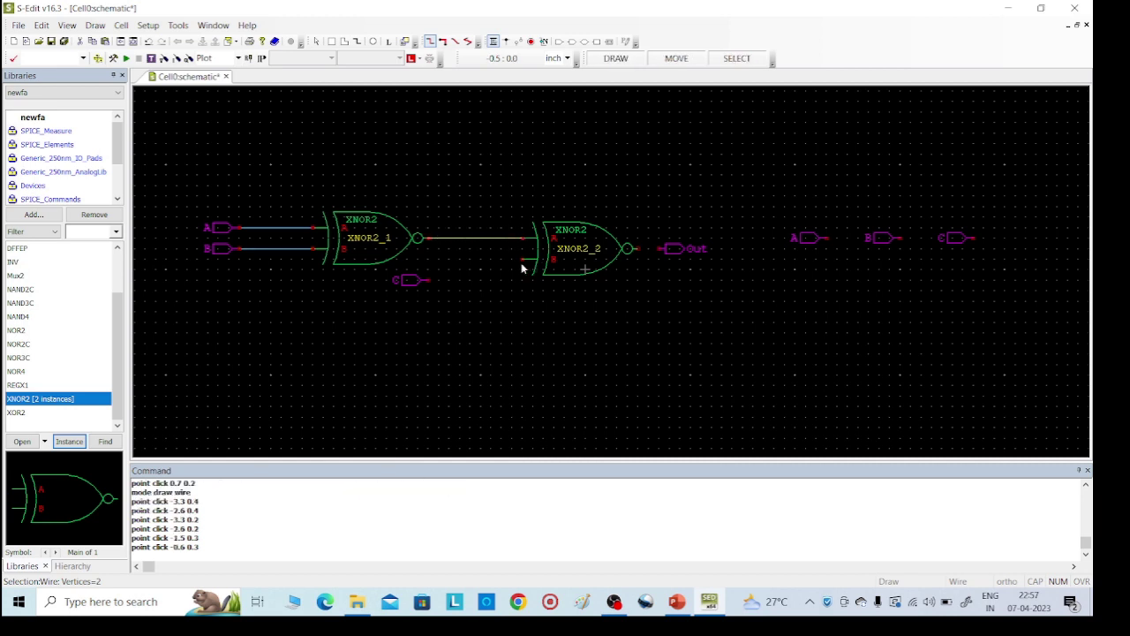
# Route port C into XNOR2_2's B input and wire XNOR2_2's output to Out.
pyautogui.click(428, 280)
pyautogui.click(459, 281)
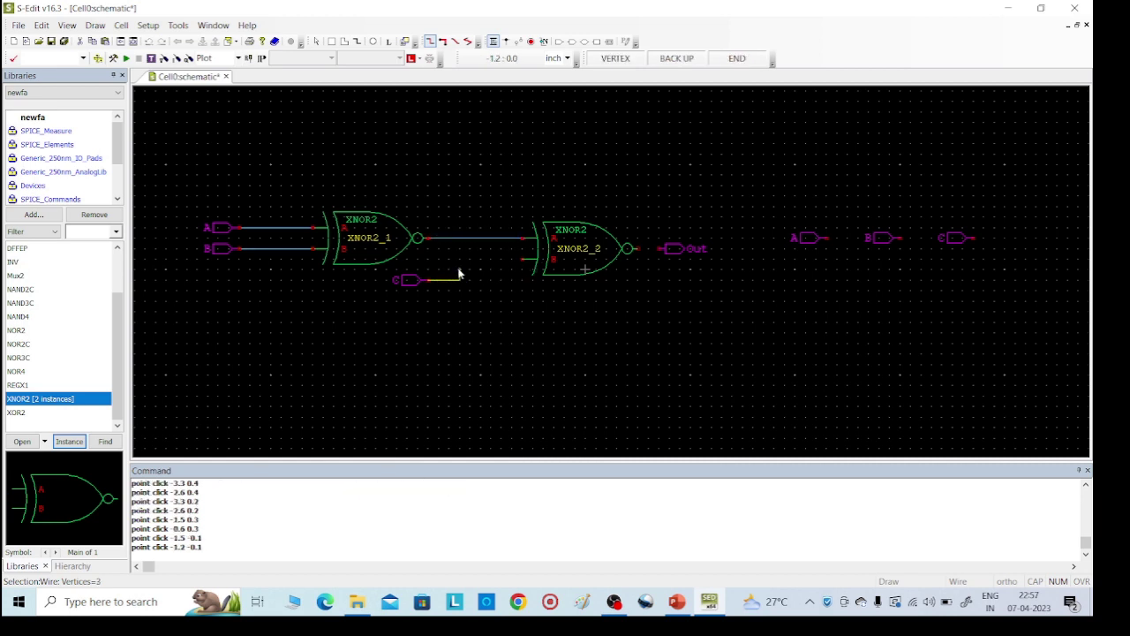
pyautogui.click(459, 260)
pyautogui.click(528, 259)
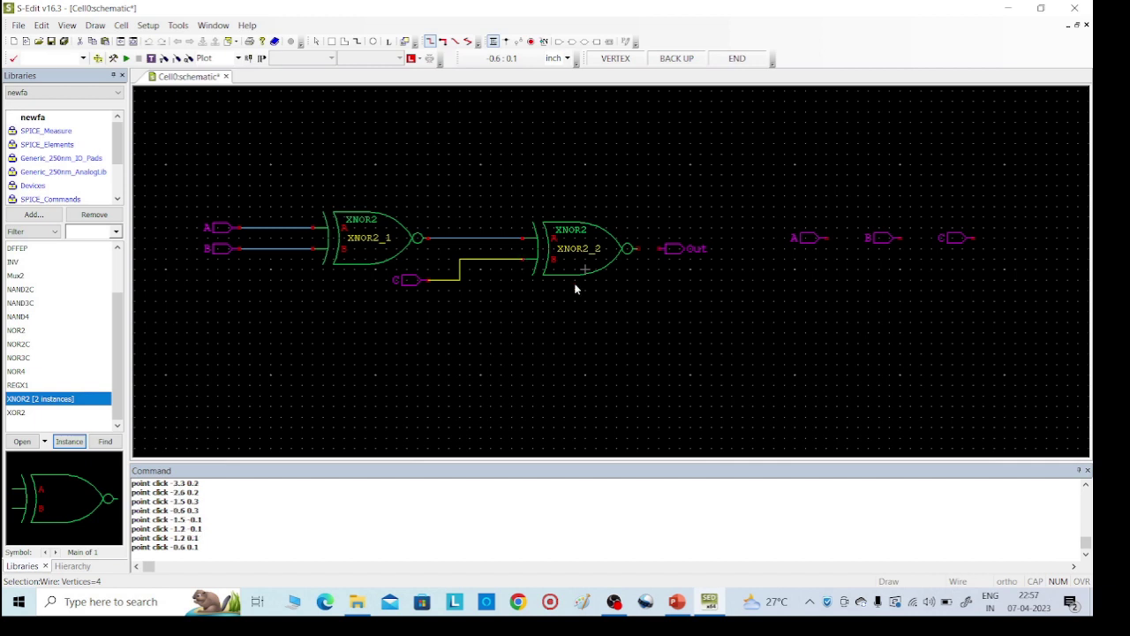
pyautogui.moveTo(645, 248); pyautogui.dragTo(661, 248)
pyautogui.click(667, 248)
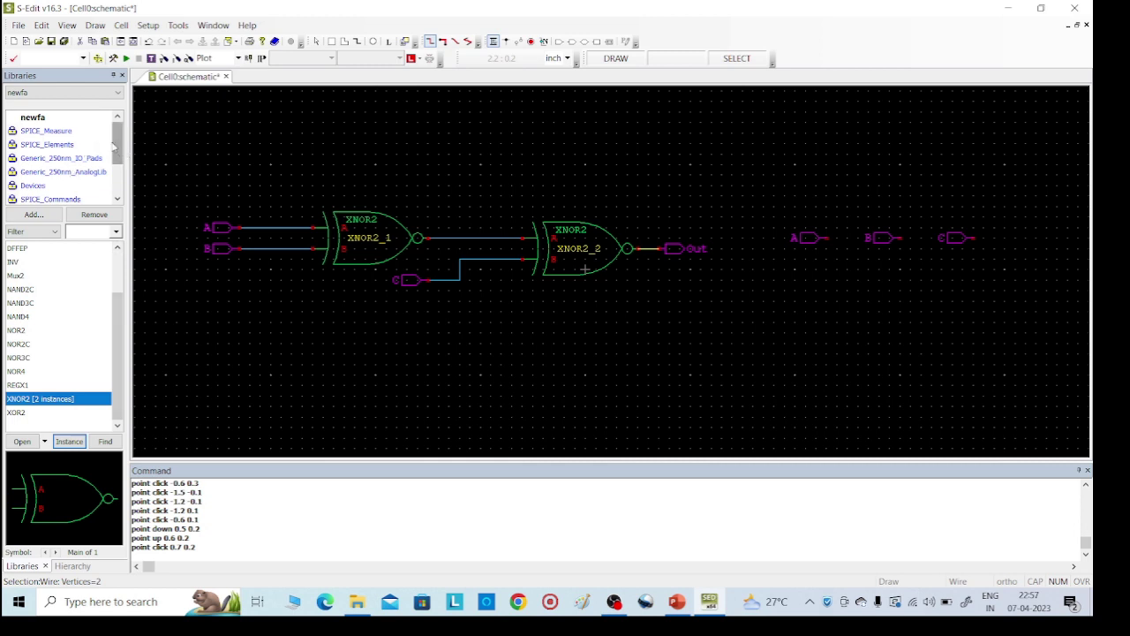
# Place Bit-type VoltageSource instances V1, V2, V3 below the right-hand A, B, C ports.
pyautogui.click(60, 145)
pyautogui.click(38, 414)
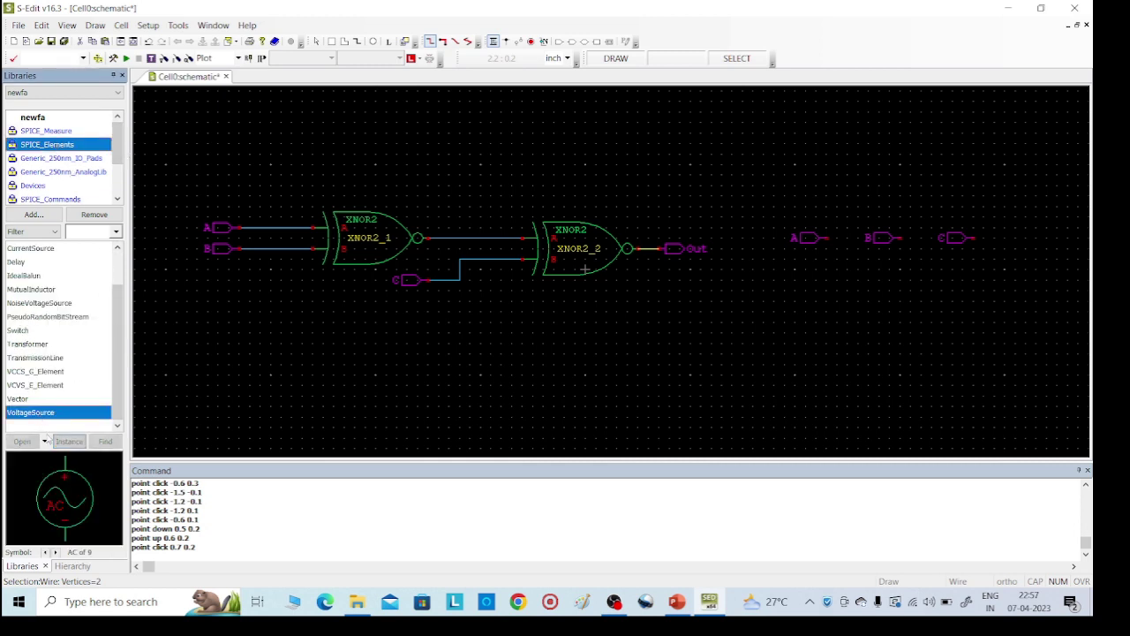
pyautogui.click(45, 551)
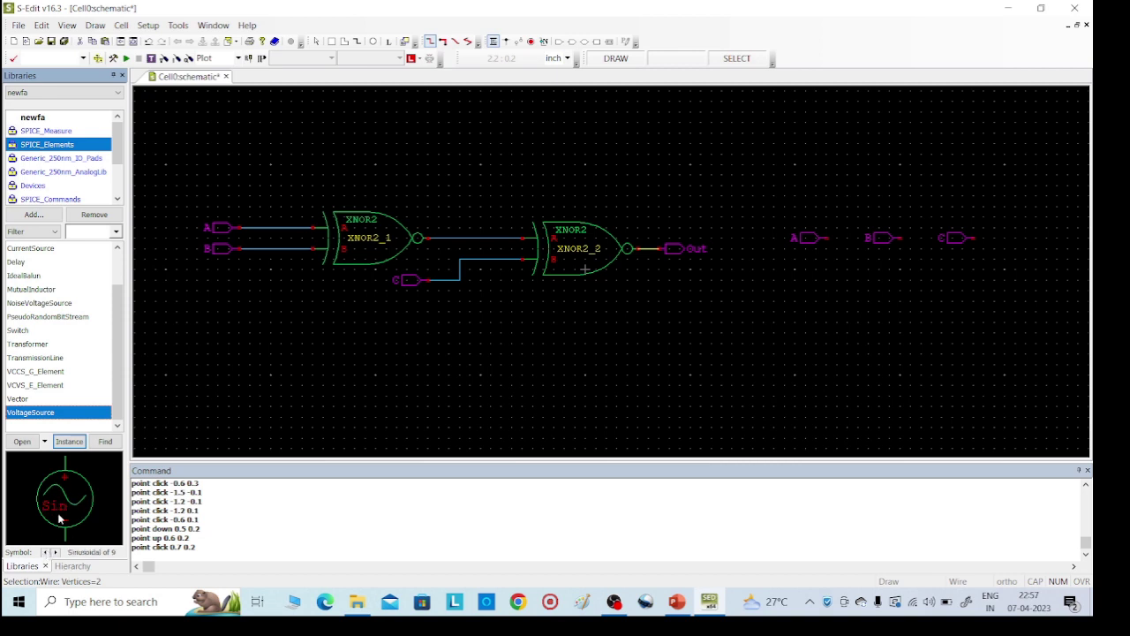
pyautogui.click(56, 552)
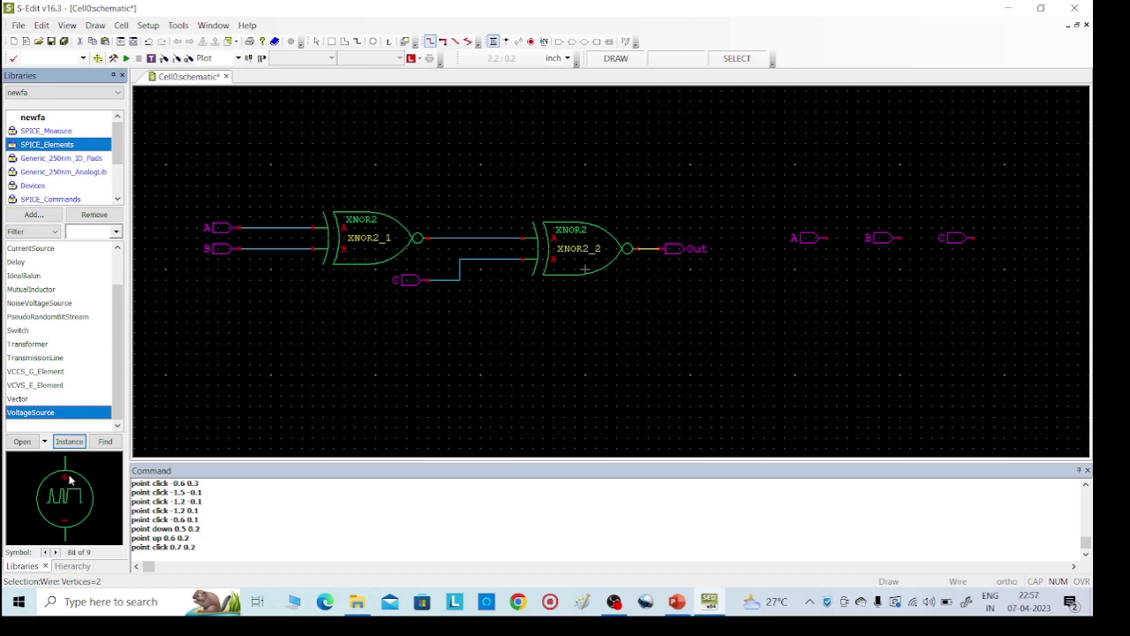
pyautogui.click(69, 440)
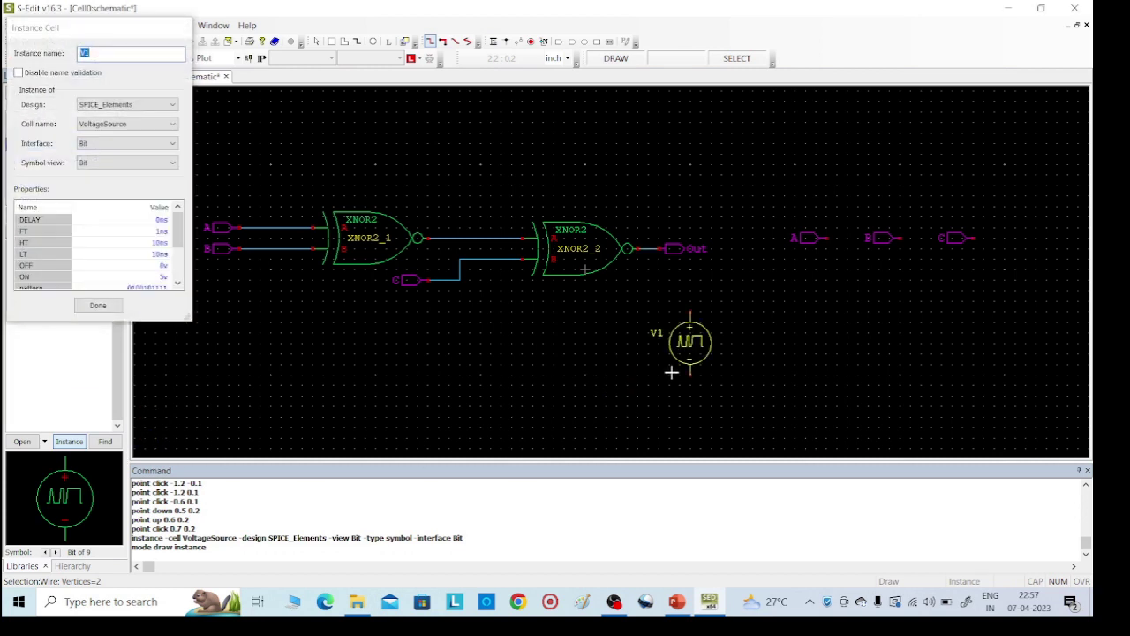
pyautogui.click(826, 343)
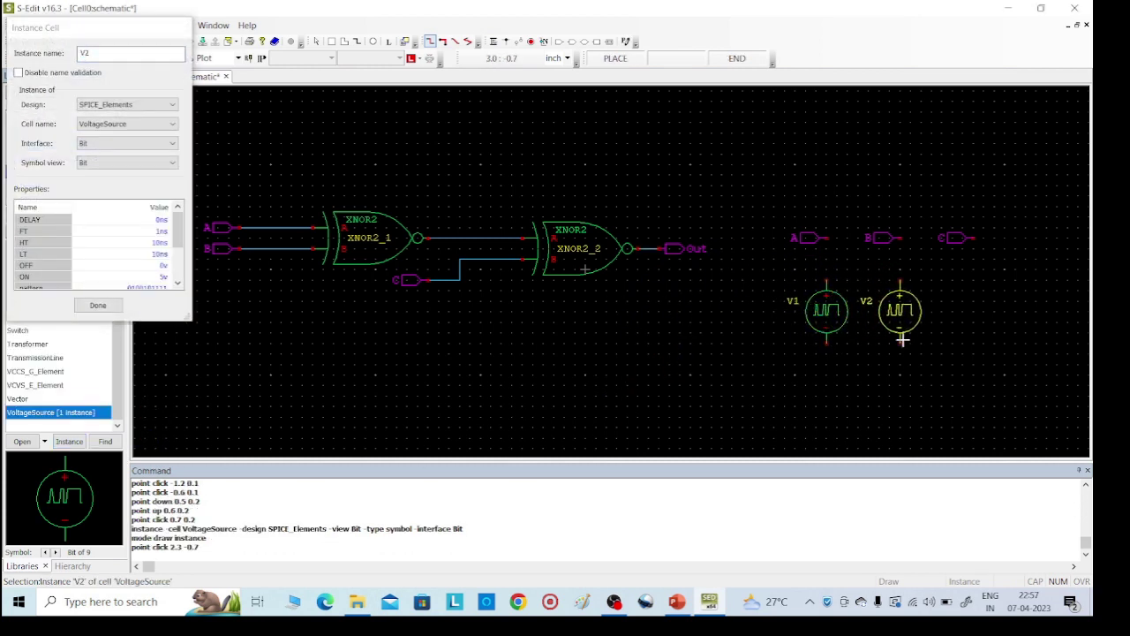
pyautogui.click(902, 339)
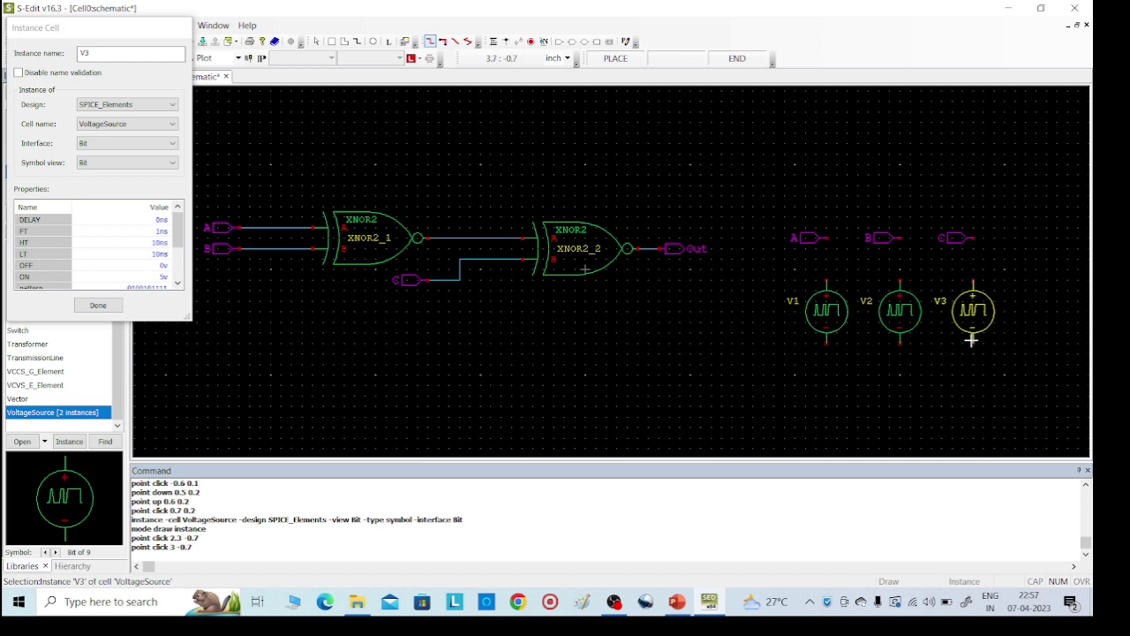
pyautogui.click(972, 340)
pyautogui.press('Escape')
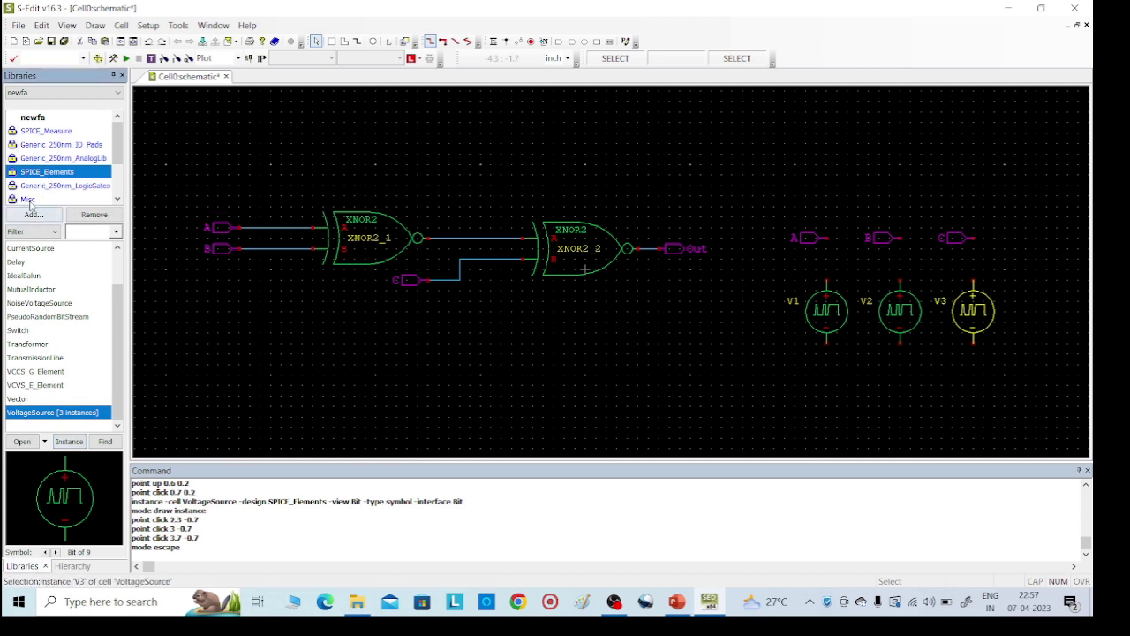
pyautogui.scroll(-1, 106, 176)
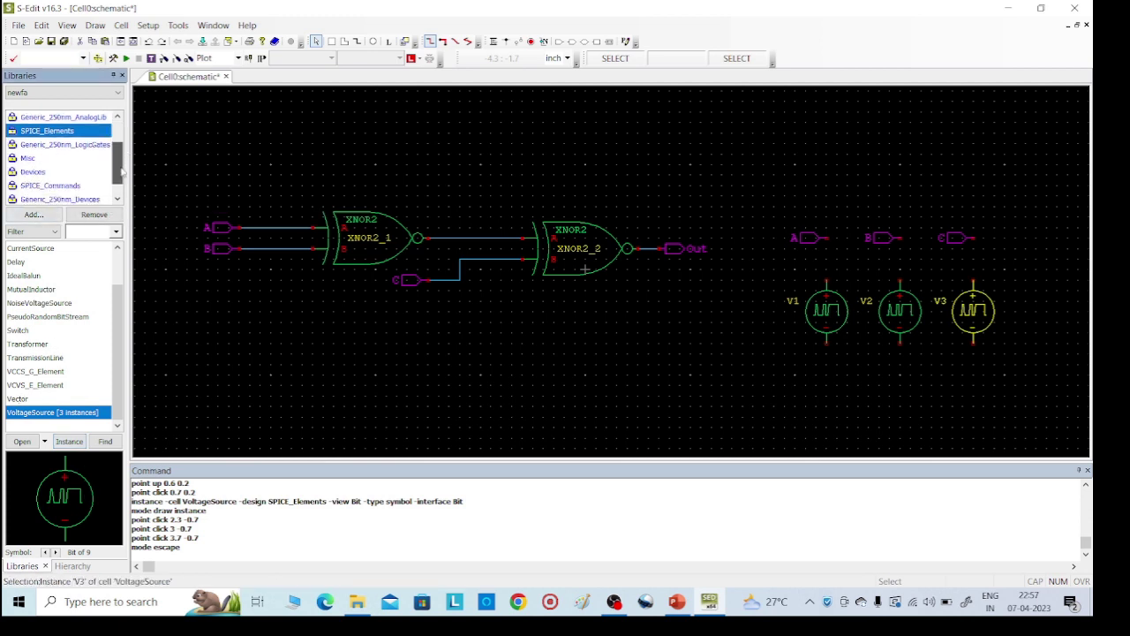
# Place three Gnd symbols from the Misc library beneath sources V1, V2 and V3.
pyautogui.click(32, 159)
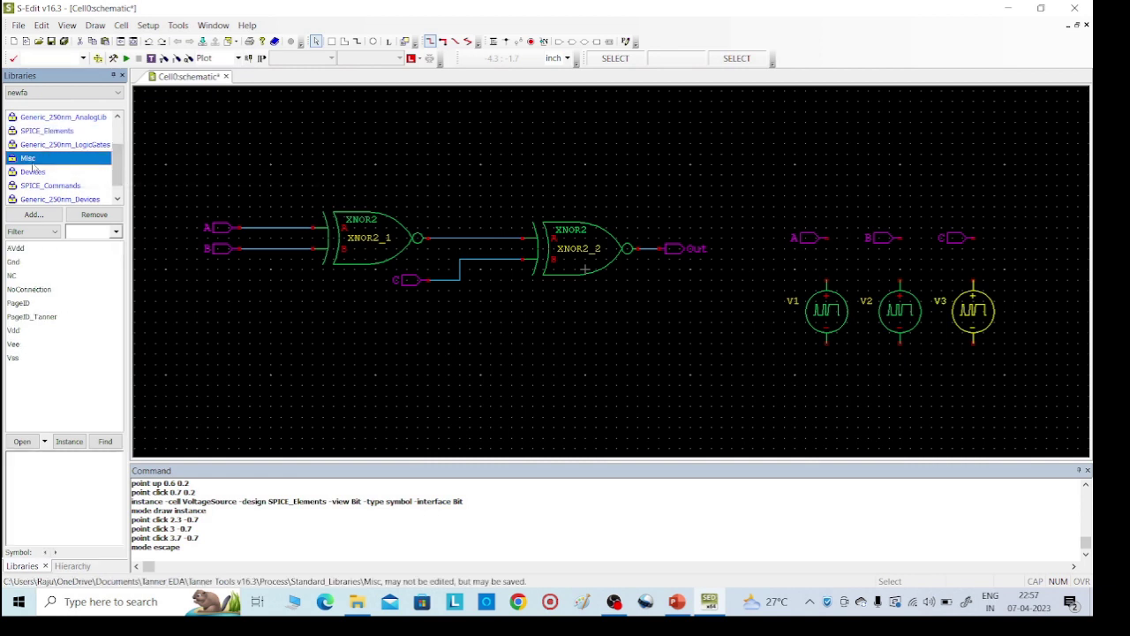
pyautogui.click(13, 262)
pyautogui.click(70, 442)
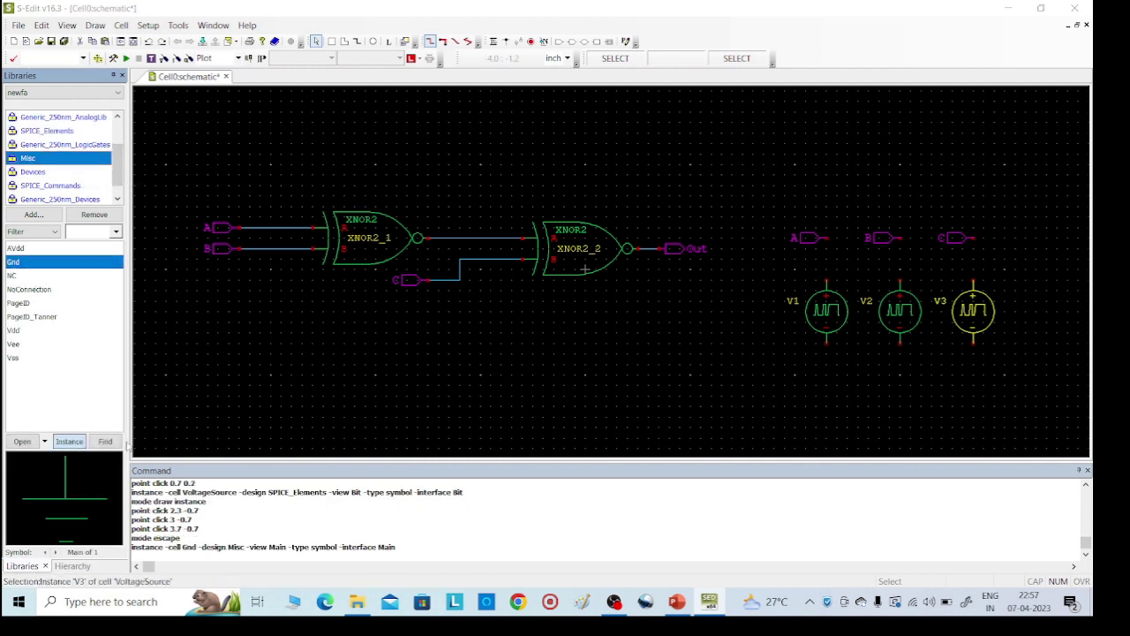
pyautogui.click(834, 389)
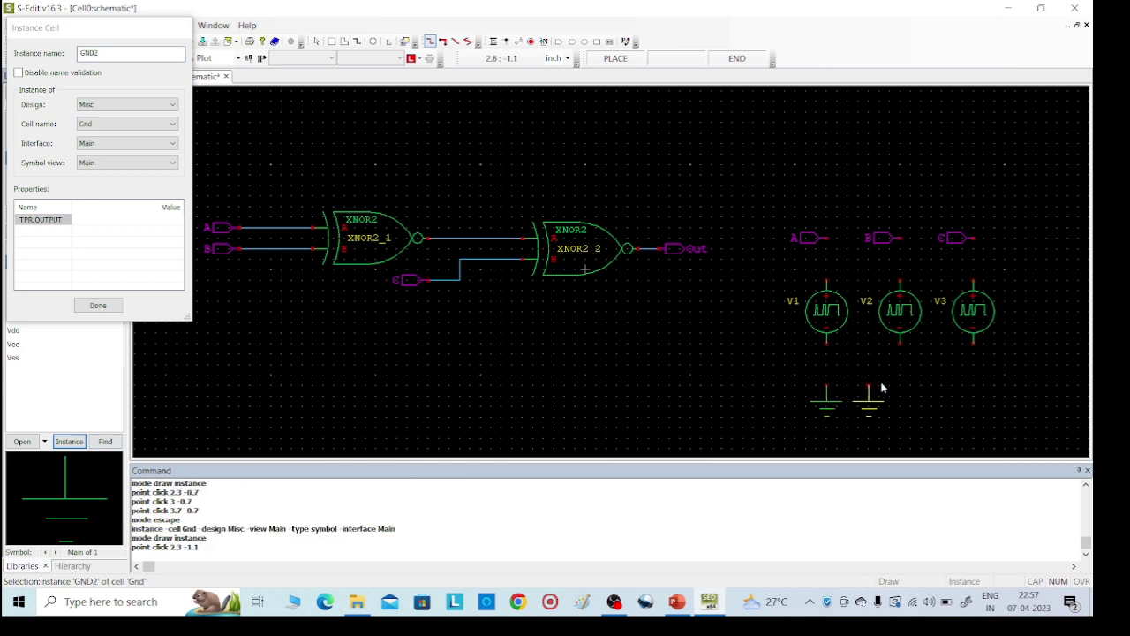
pyautogui.click(900, 388)
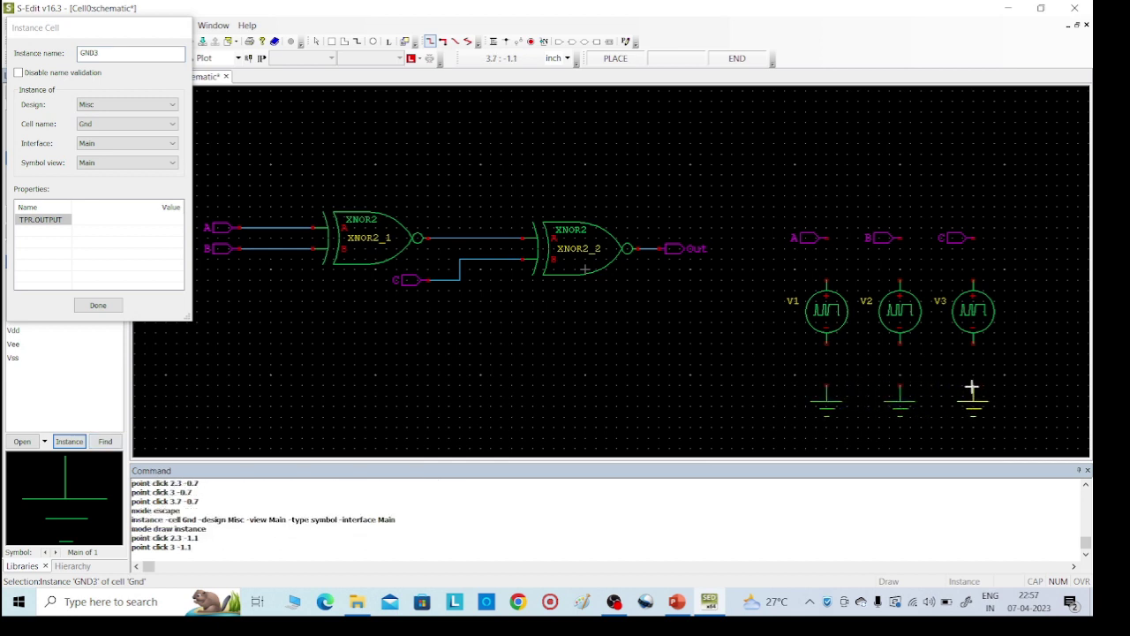
pyautogui.click(972, 387)
pyautogui.press('Escape')
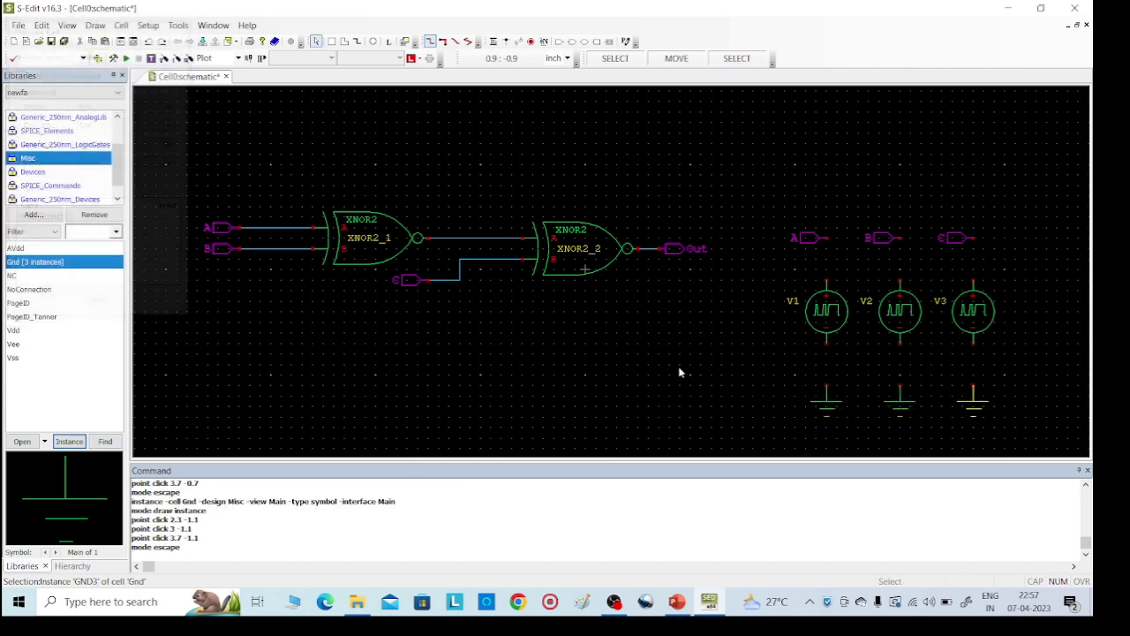
pyautogui.click(494, 41)
# Wire ports A and B to the tops of V1 and V2, and both sources' bottoms to their grounds.
pyautogui.click(826, 238)
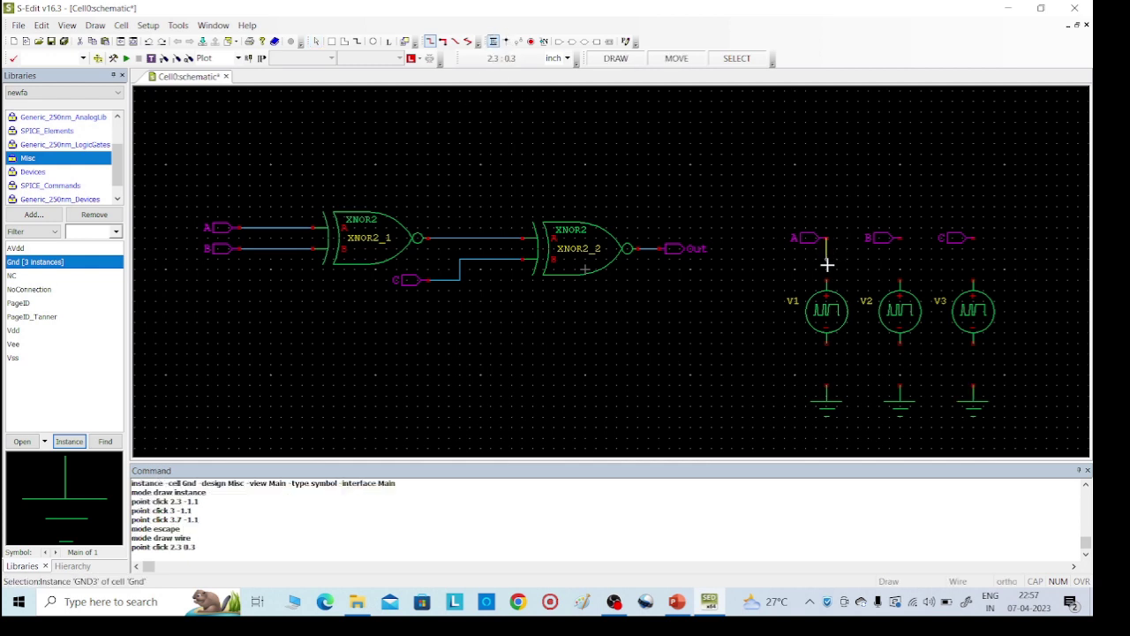
pyautogui.click(827, 281)
pyautogui.click(826, 346)
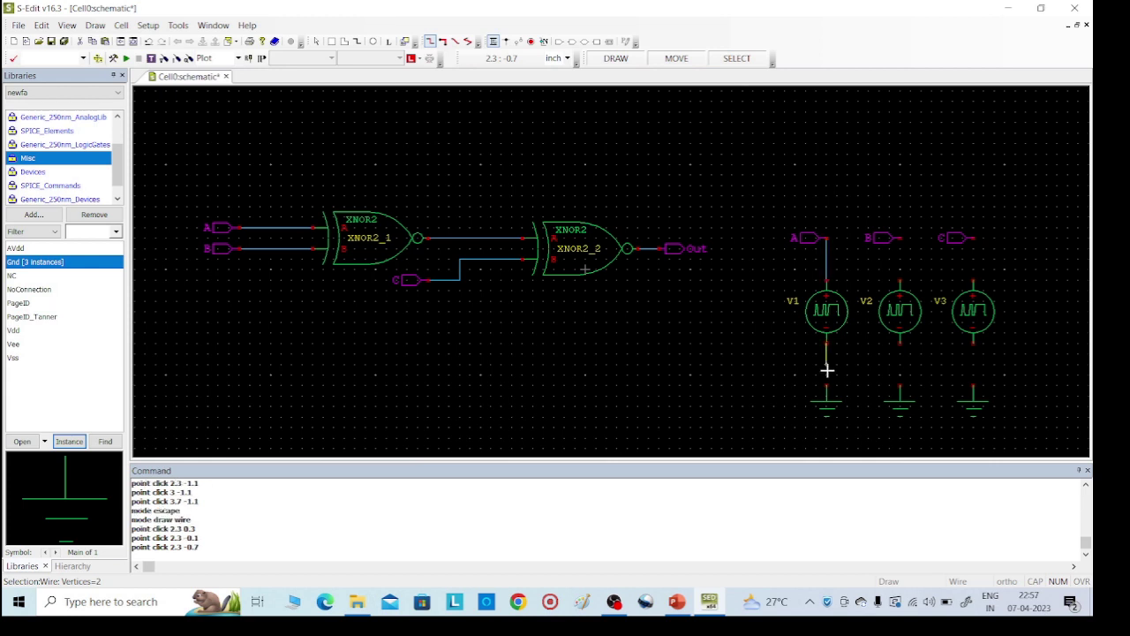
pyautogui.click(827, 389)
pyautogui.click(900, 238)
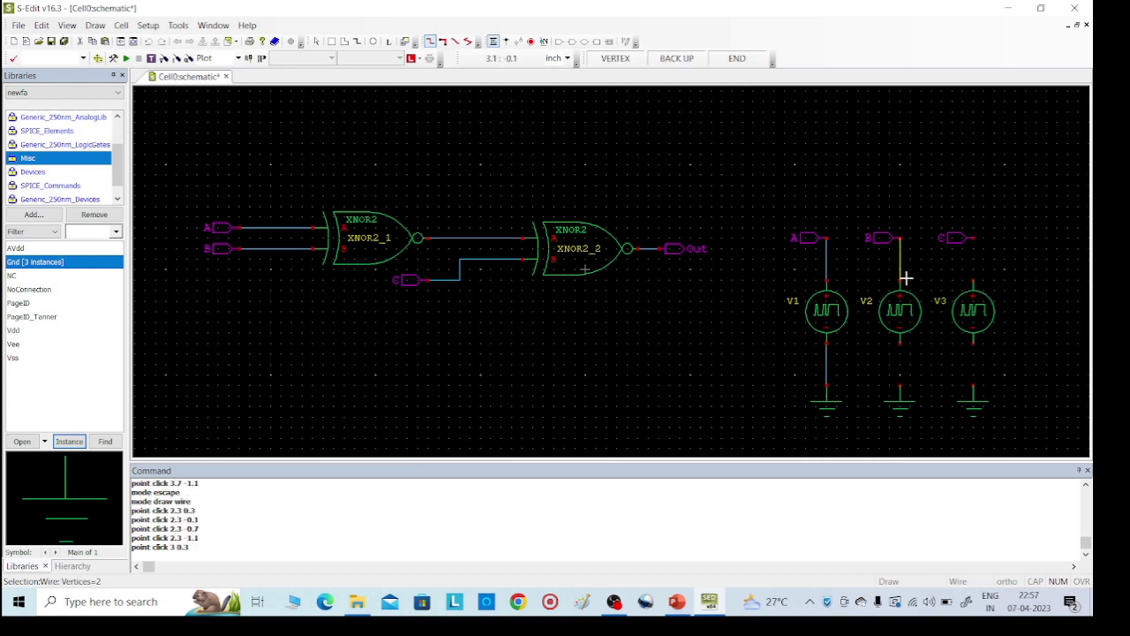
pyautogui.click(906, 282)
pyautogui.click(900, 346)
pyautogui.click(903, 389)
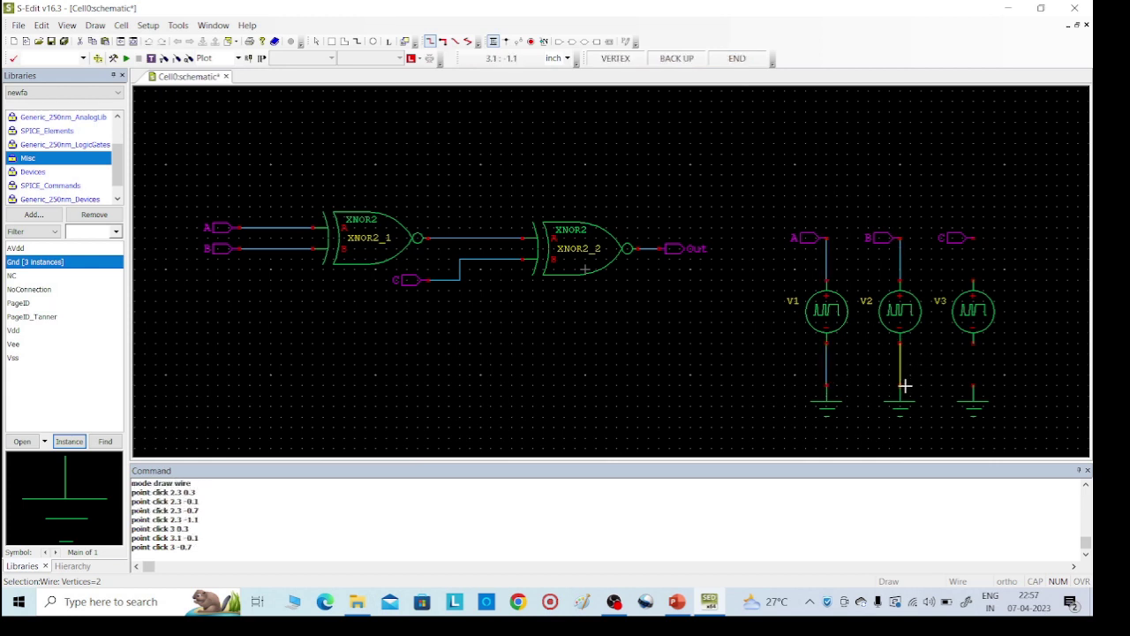
# Wire V3's bottom pin to its ground and port C to V3's top pin.
pyautogui.click(975, 346)
pyautogui.click(980, 384)
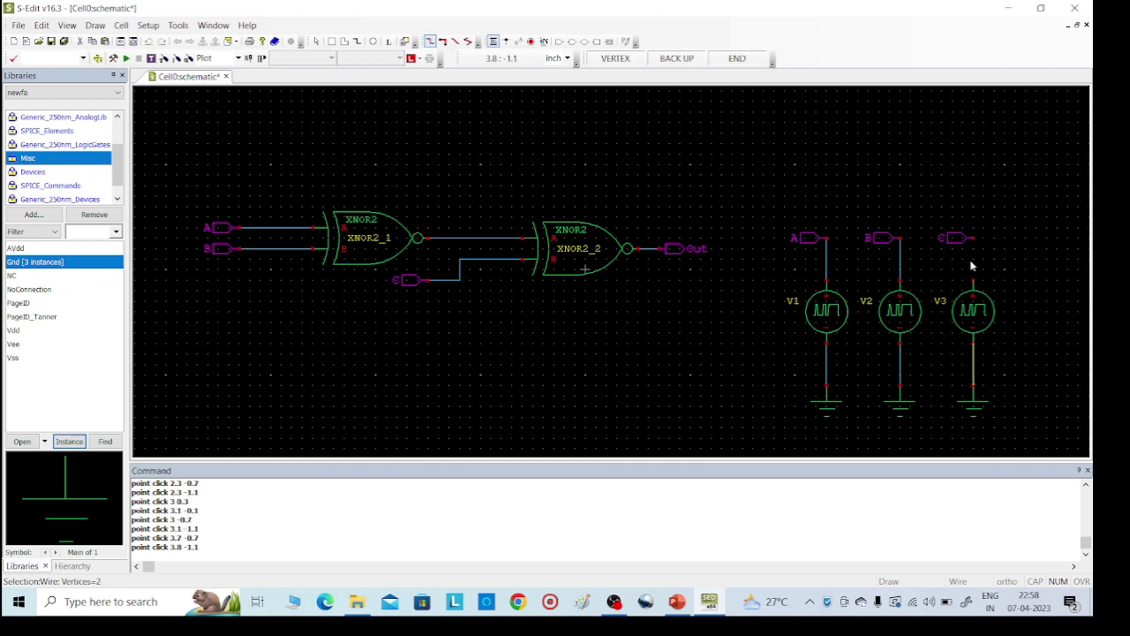
pyautogui.click(973, 238)
pyautogui.click(972, 282)
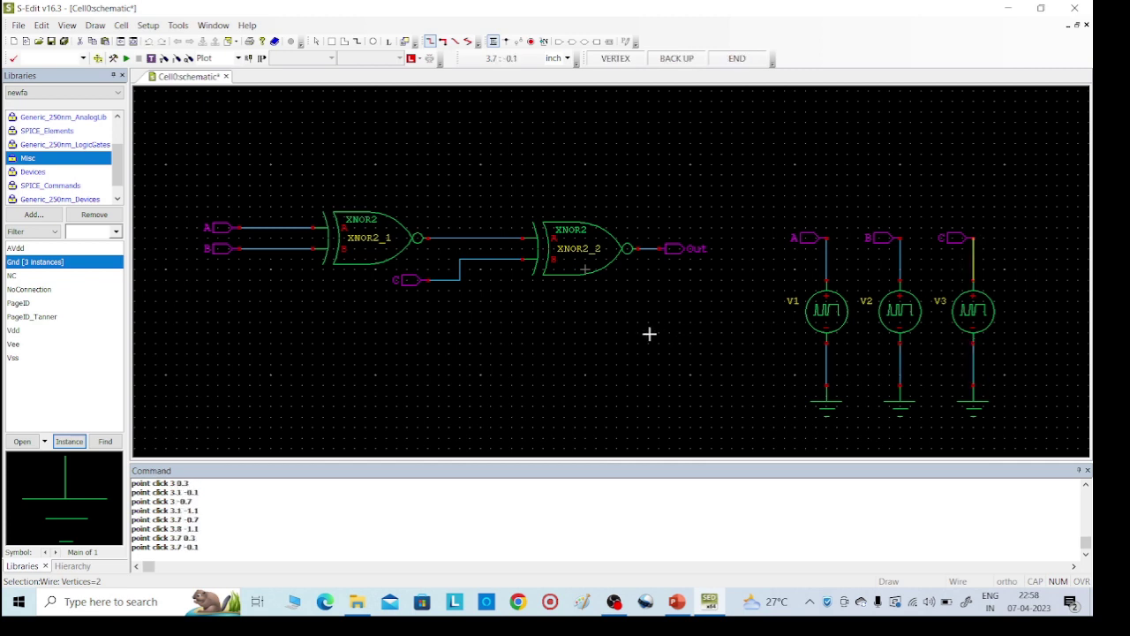
pyautogui.rightClick(339, 317)
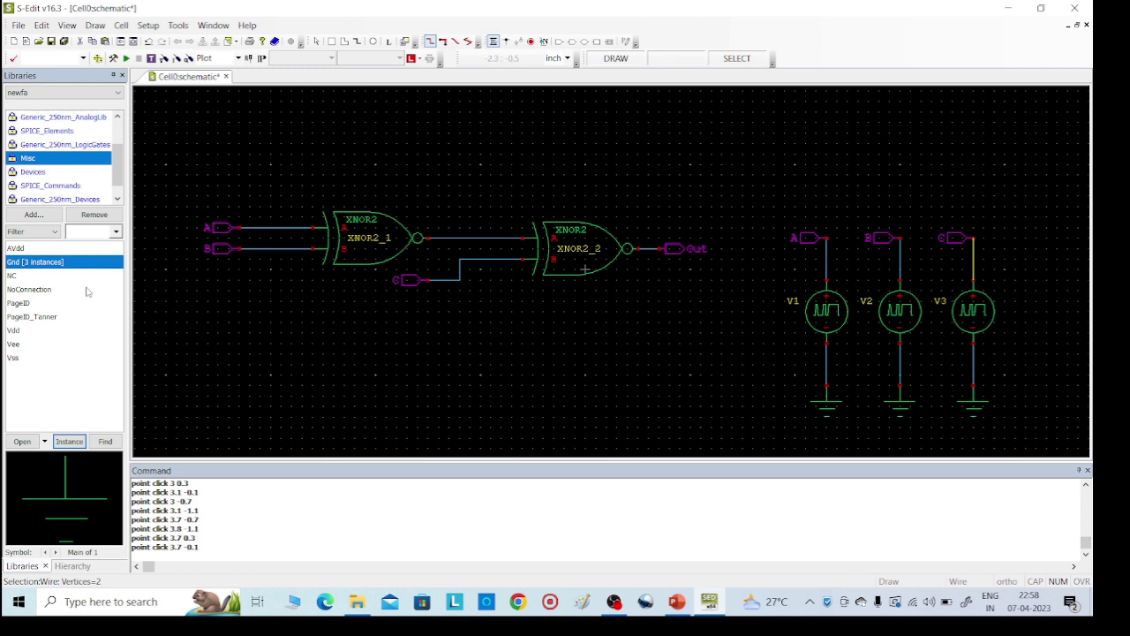
# Choose the PrintVoltage Voltage probe symbol from the SPICE_Commands library for placement.
pyautogui.click(71, 185)
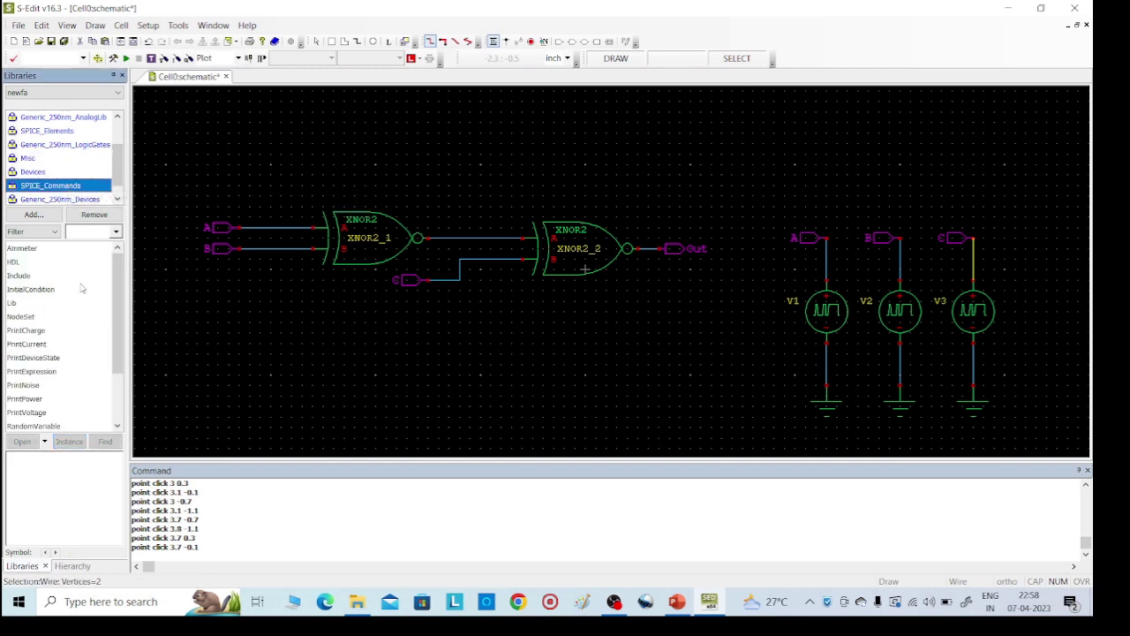
pyautogui.click(32, 412)
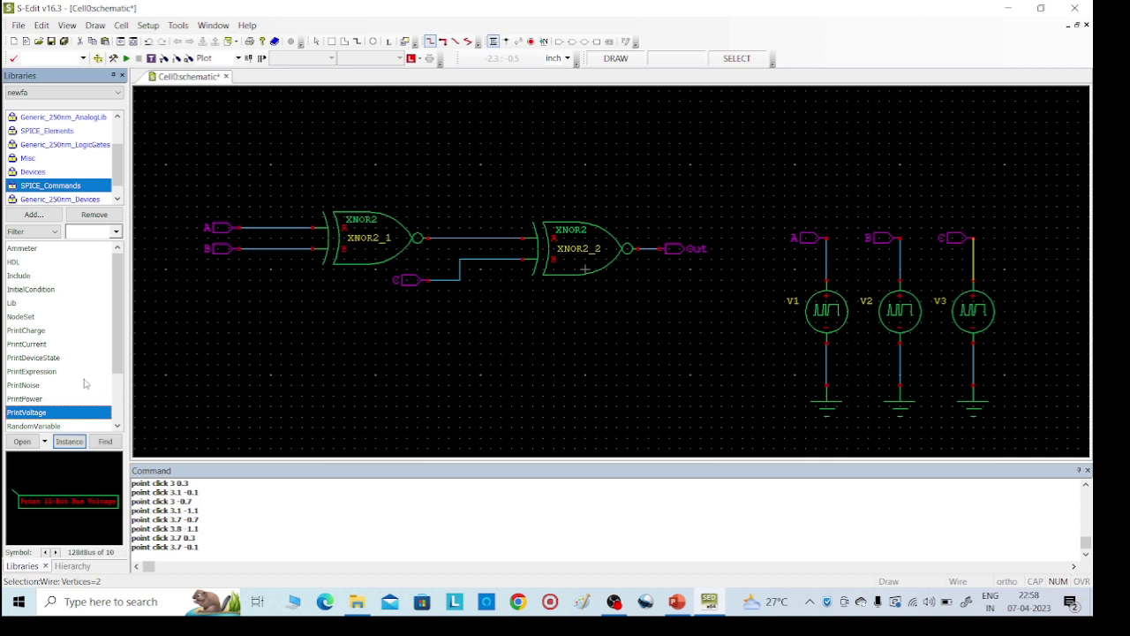
pyautogui.click(45, 553)
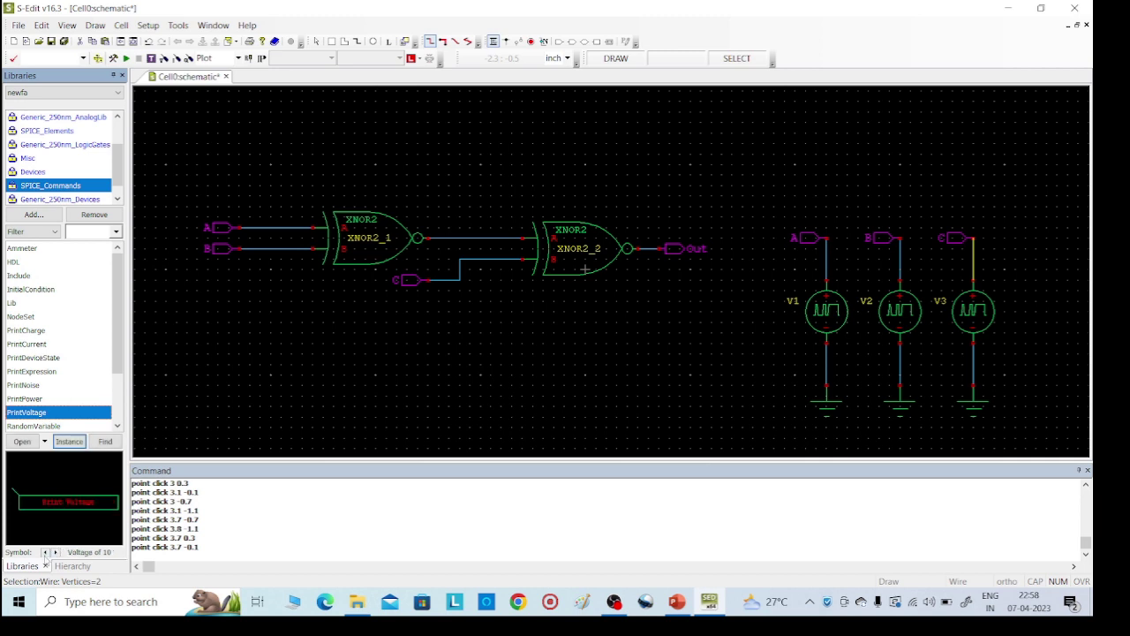
pyautogui.click(69, 442)
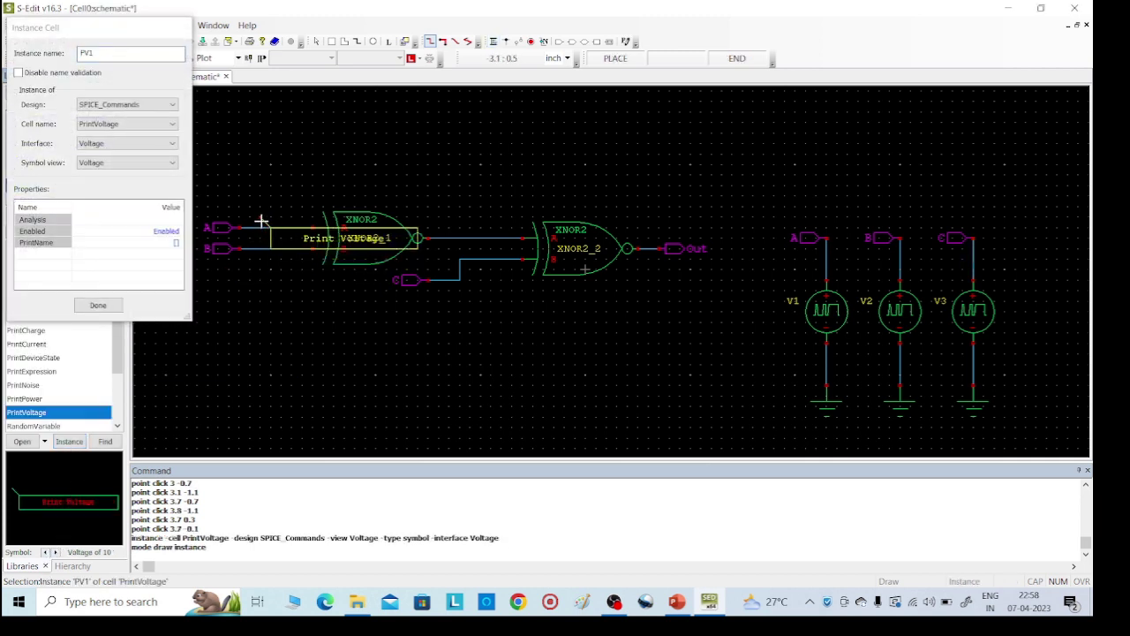
# Attach rotated voltage probes to the A, B, C and Out wires.
pyautogui.press('r')
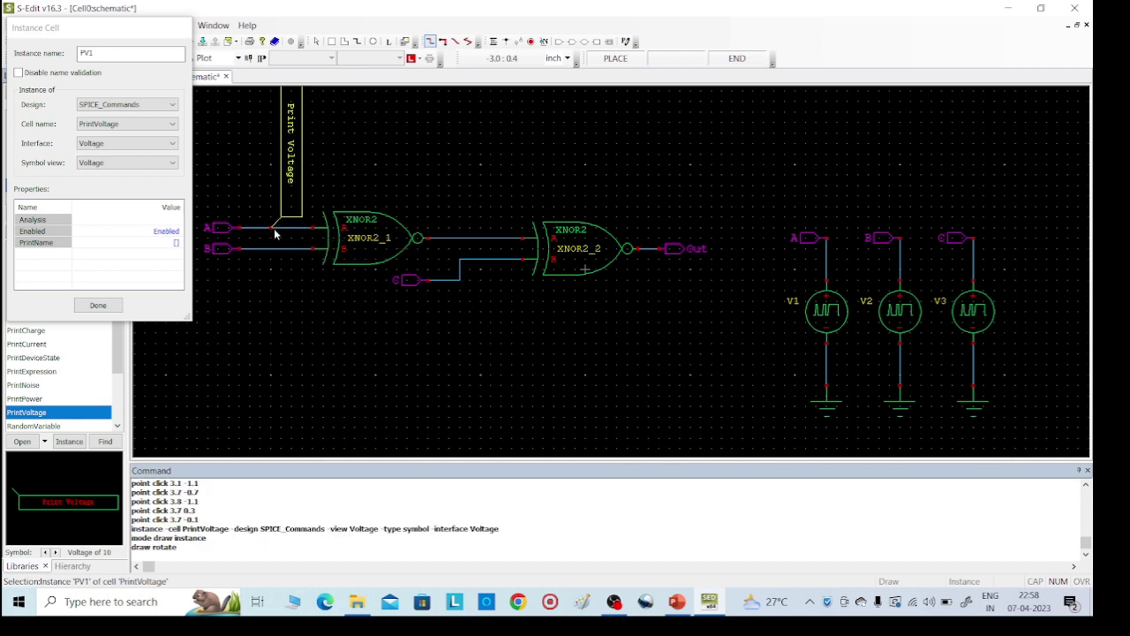
pyautogui.click(275, 228)
pyautogui.press('r')
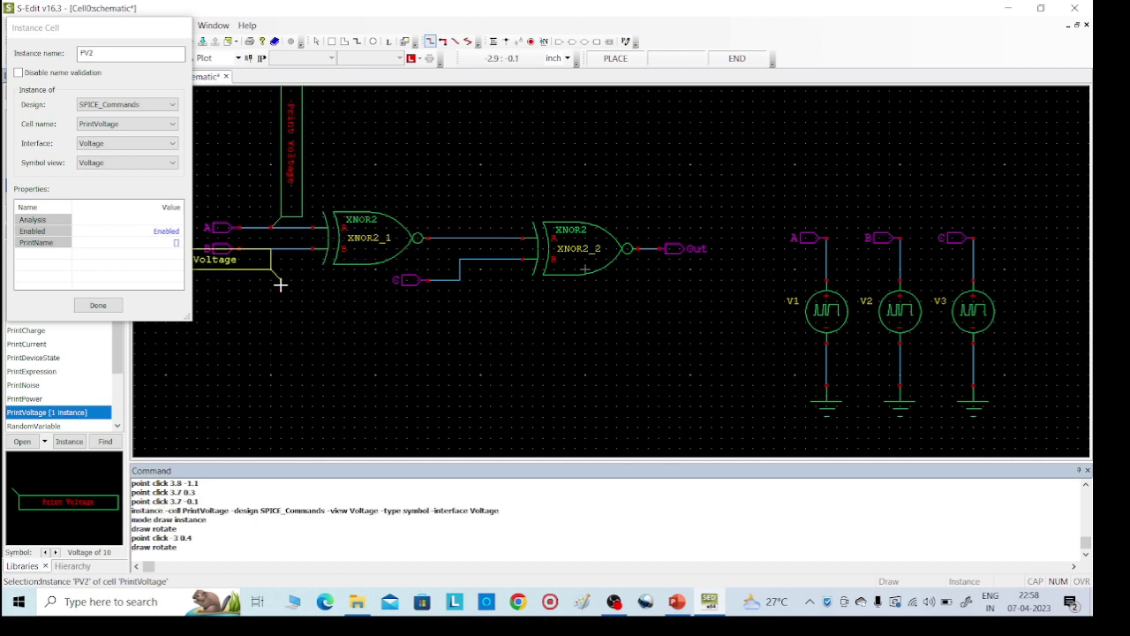
pyautogui.press('r')
pyautogui.click(286, 250)
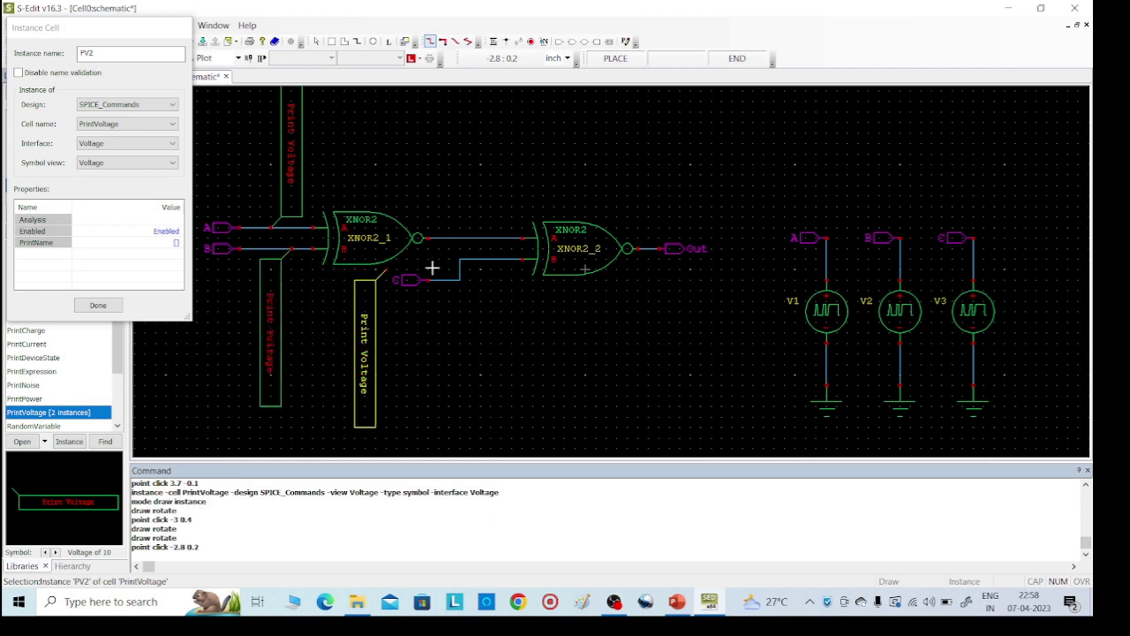
pyautogui.click(496, 263)
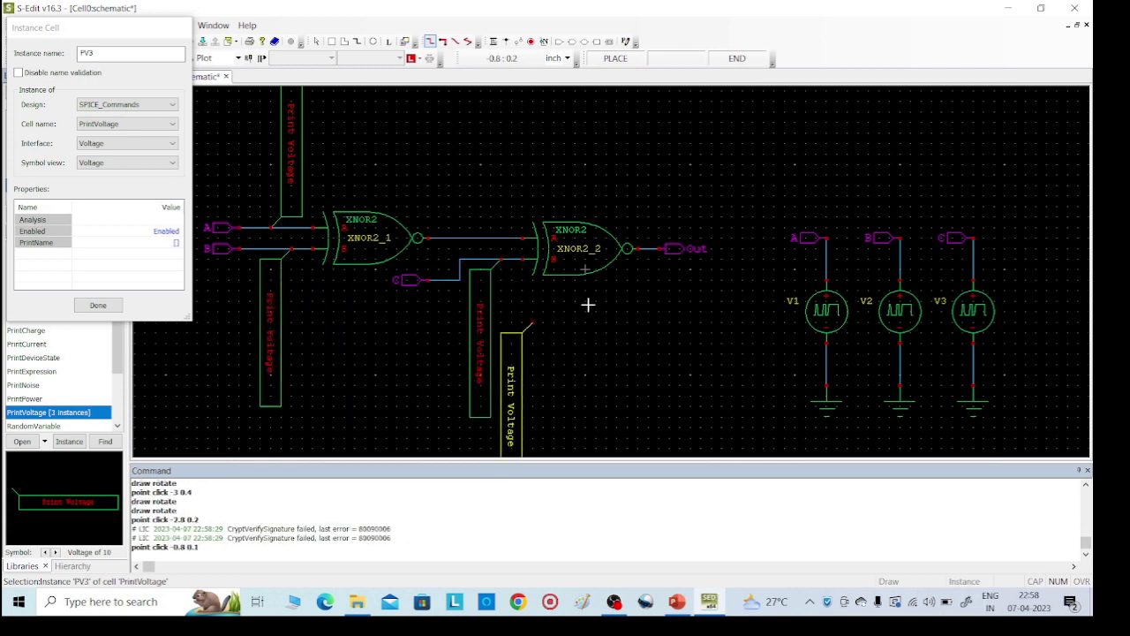
pyautogui.click(649, 250)
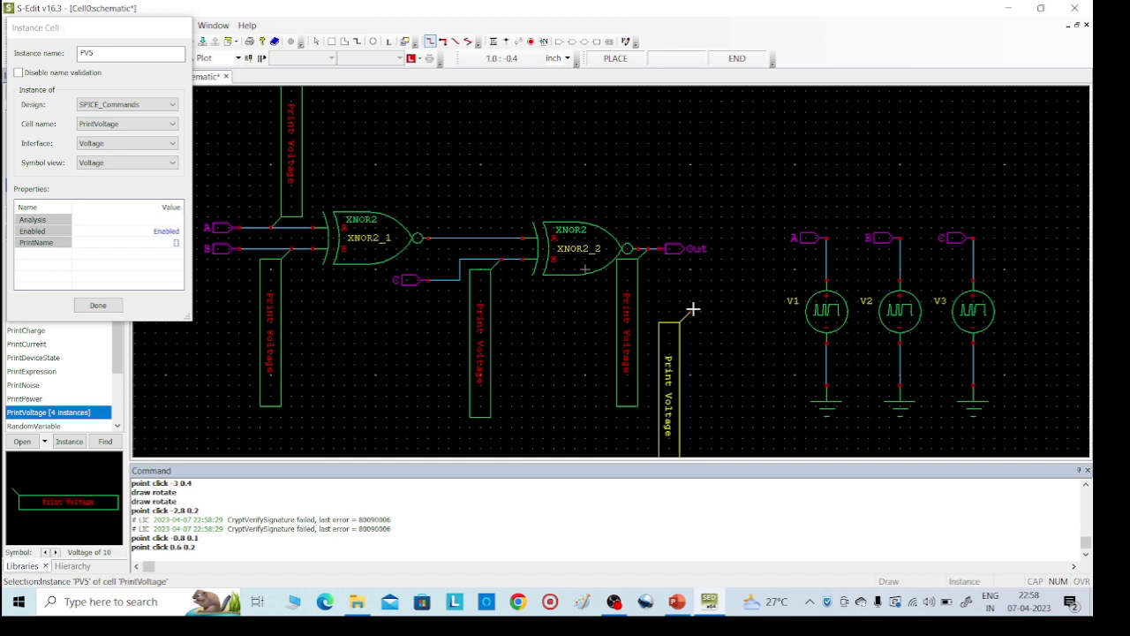
pyautogui.press('Escape')
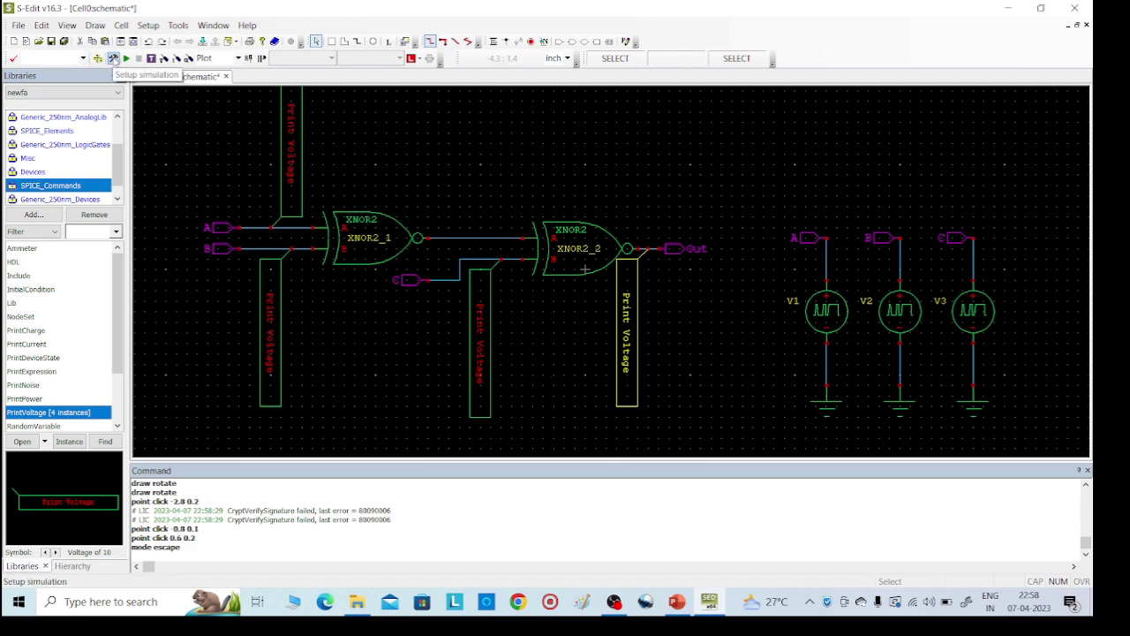
# Set Enable Waveform Voltage Probing to True in the General simulation settings.
pyautogui.click(113, 59)
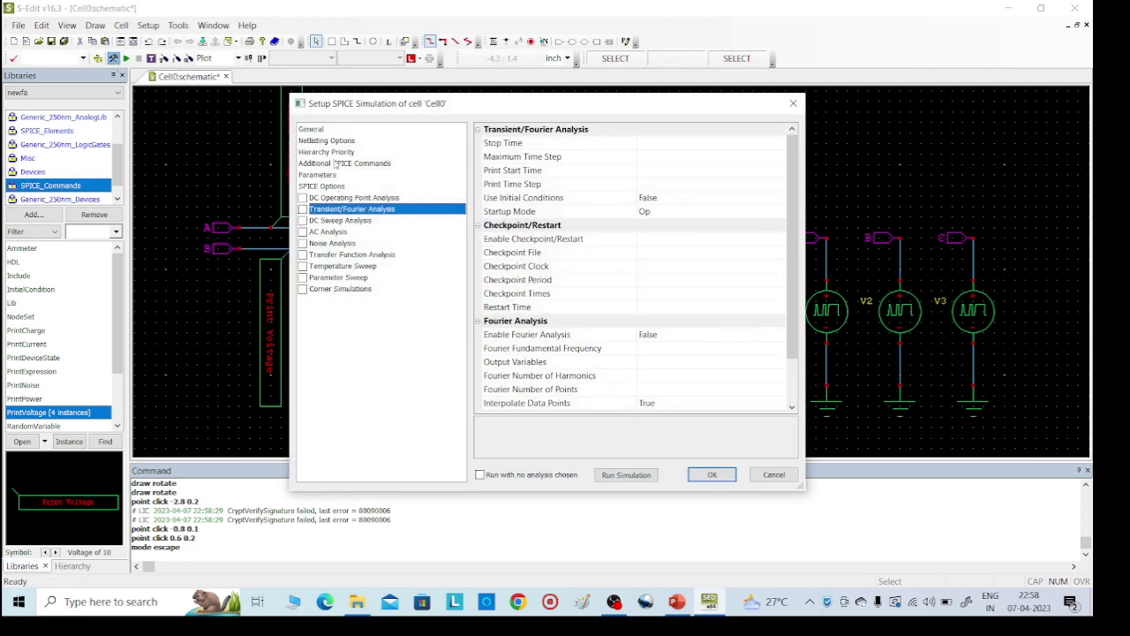
pyautogui.click(315, 130)
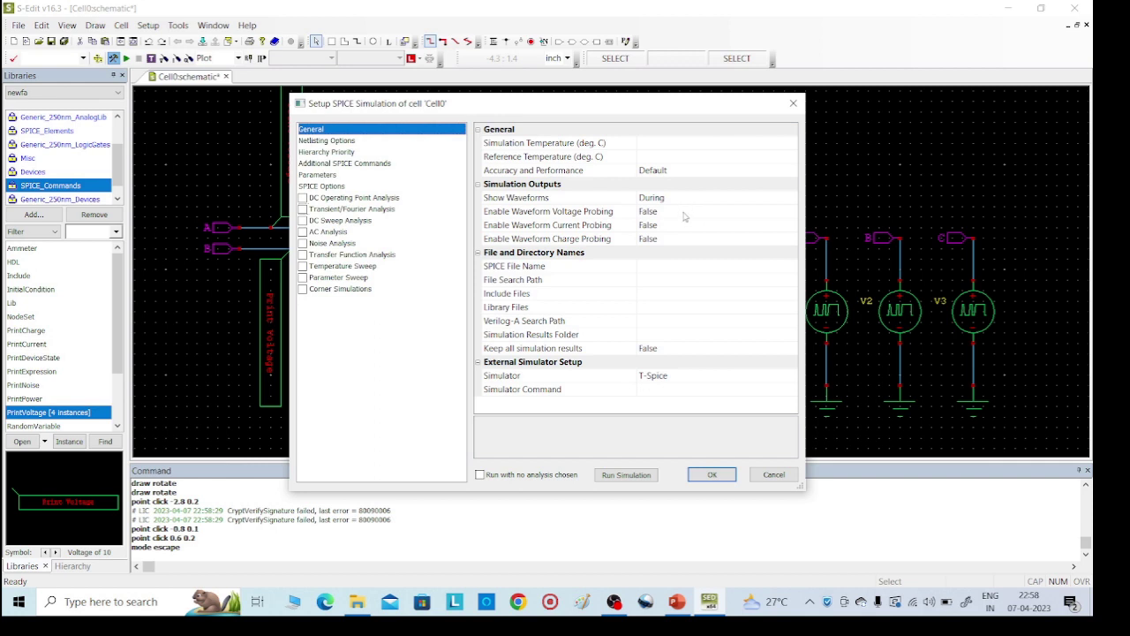
pyautogui.click(684, 212)
pyautogui.click(670, 227)
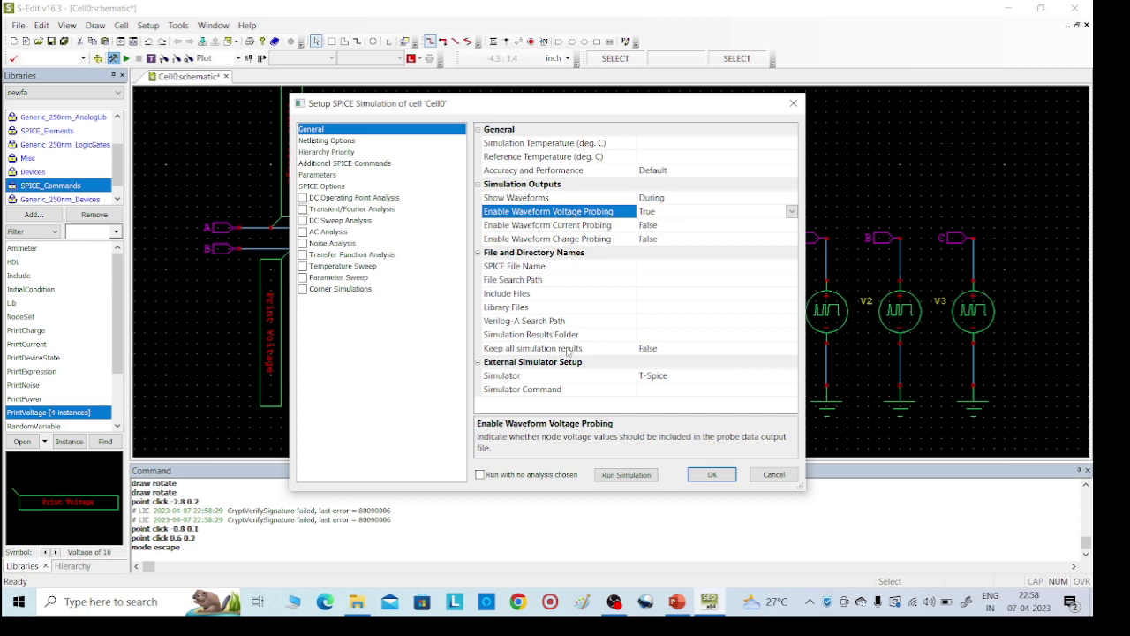
# Set Library Files to Generic_250nm.lib from the Generic_250nm_Tech folder.
pyautogui.click(636, 310)
pyautogui.click(792, 310)
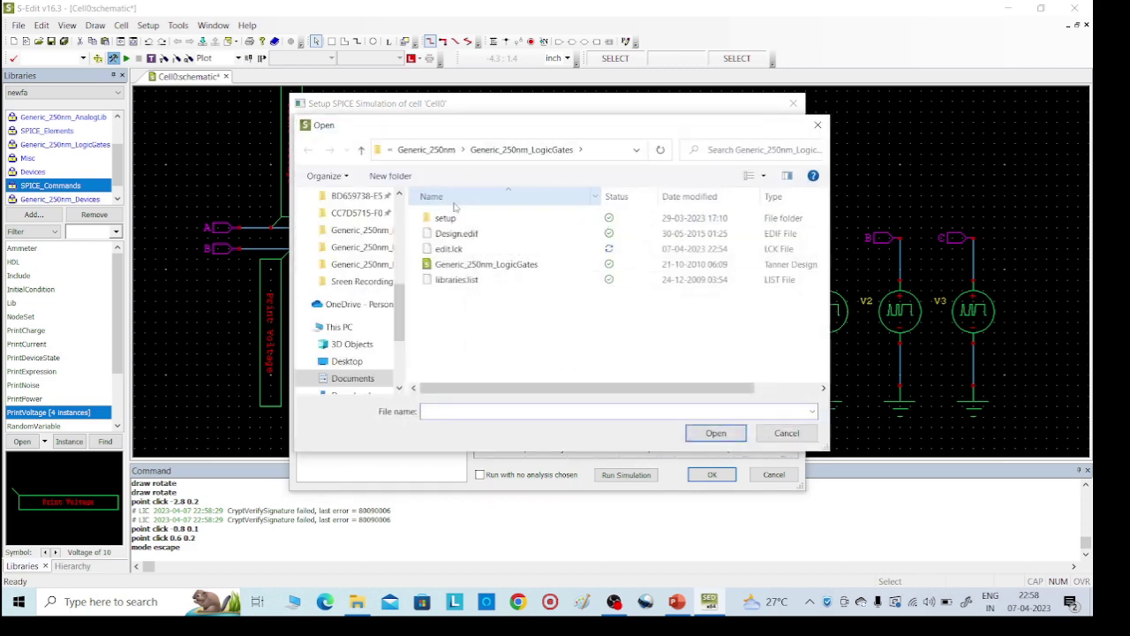
pyautogui.click(361, 149)
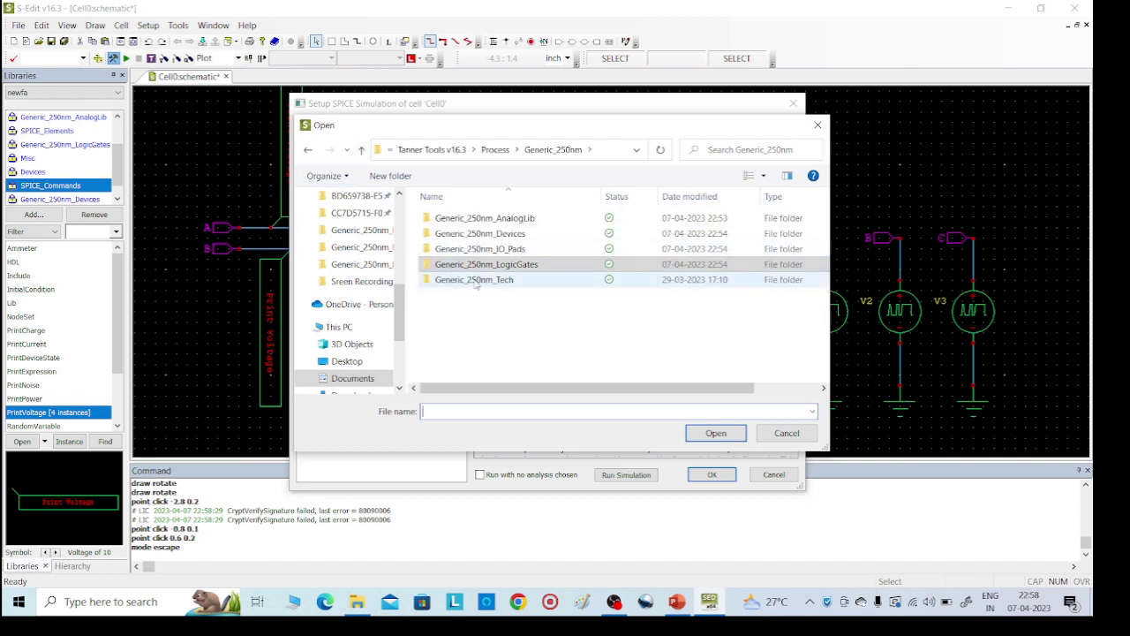
pyautogui.doubleClick(475, 280)
pyautogui.click(485, 281)
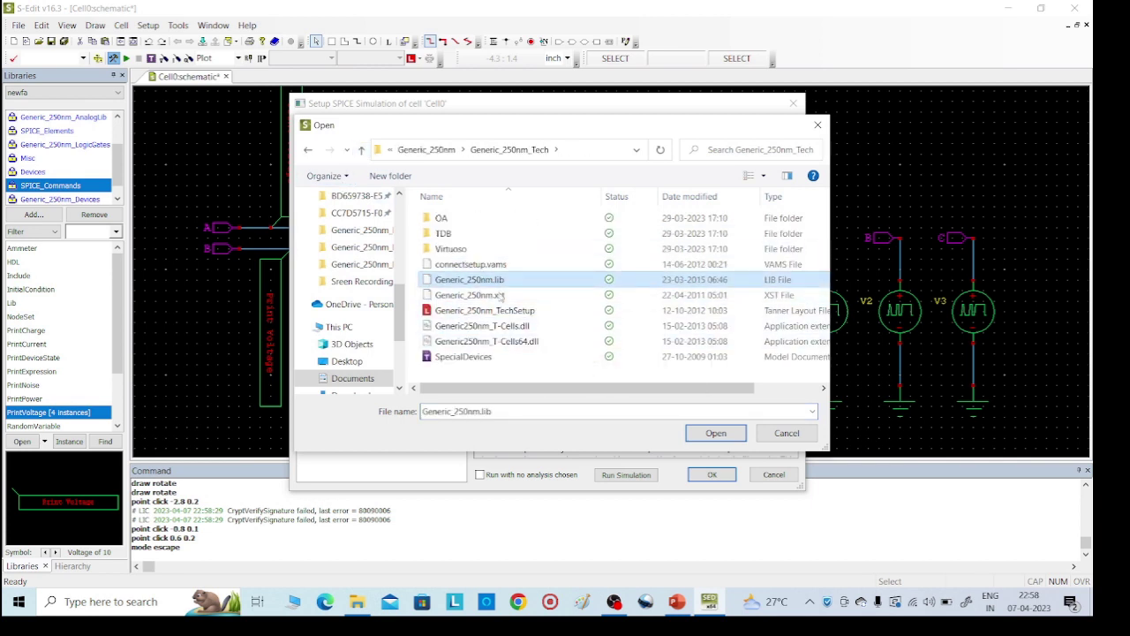
pyautogui.click(718, 433)
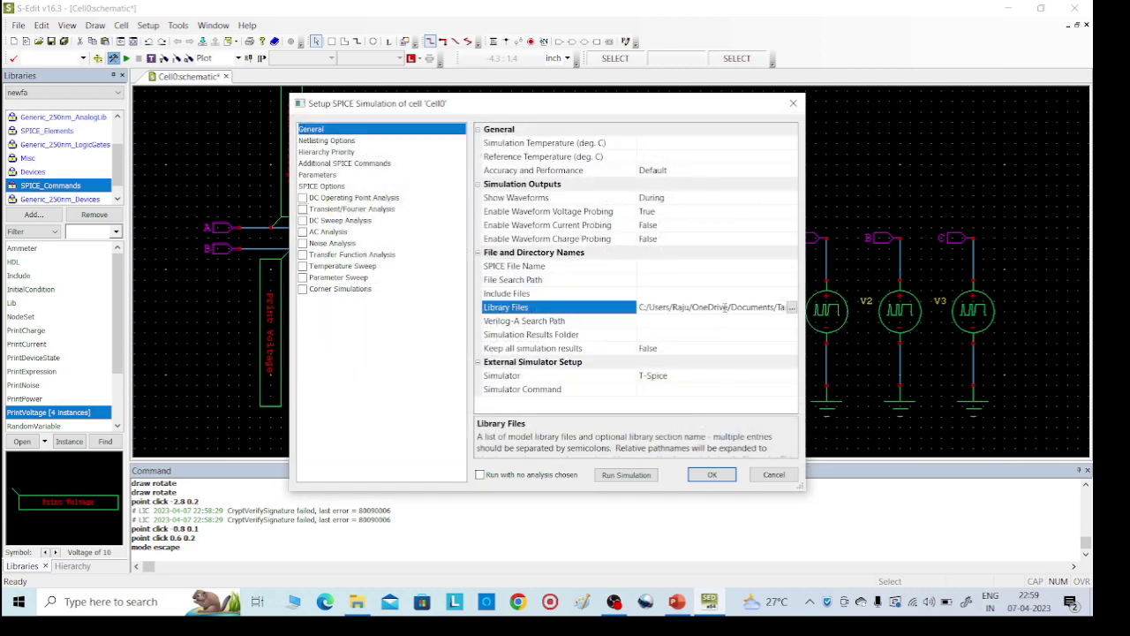
# Append the TT corner to the end of the library file path.
pyautogui.click(724, 306)
pyautogui.press('Right')
pyautogui.press('Right')
pyautogui.press('Right')
pyautogui.press('Right')
pyautogui.press('Right')
pyautogui.press('Right')
pyautogui.press('Right')
pyautogui.press('Right')
pyautogui.press('Right')
pyautogui.press('Right')
pyautogui.press('Right')
pyautogui.press('Right')
pyautogui.press('Right')
pyautogui.press('Right')
pyautogui.press('Right')
pyautogui.press('Right')
pyautogui.press('Right')
pyautogui.press('Right')
pyautogui.press('Right')
pyautogui.press('Right')
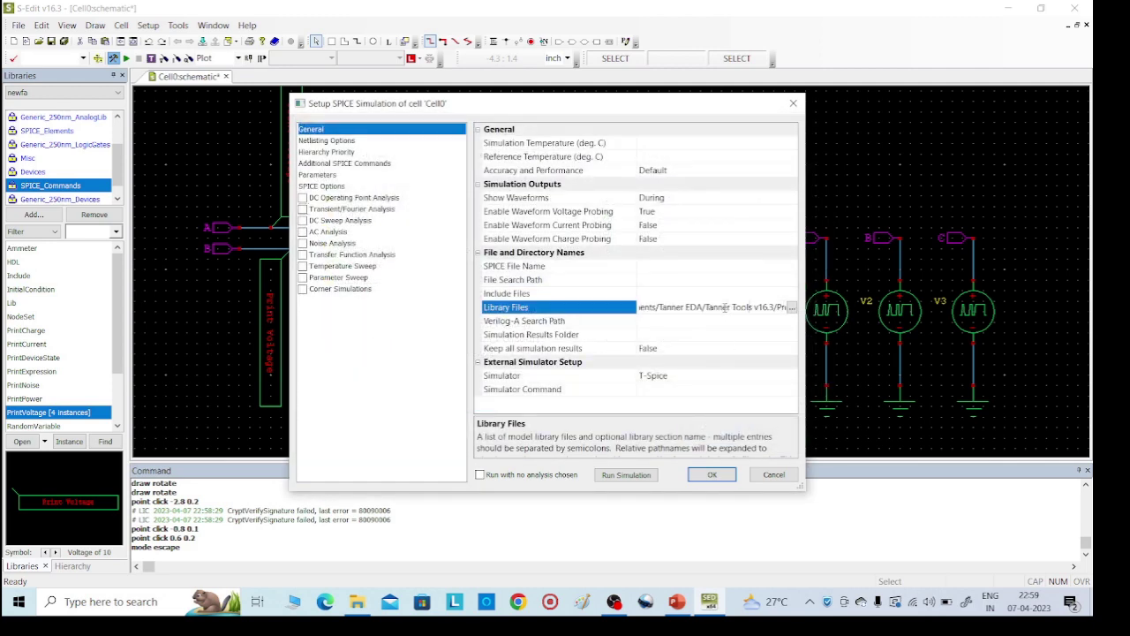
pyautogui.press('Right')
pyautogui.press('Right')
pyautogui.press('Right')
pyautogui.press('Right')
pyautogui.press('Right')
pyautogui.press('Right')
pyautogui.press('Right')
pyautogui.press('Right')
pyautogui.press('Right')
pyautogui.press('Right')
pyautogui.press('Right')
pyautogui.press('Right')
pyautogui.press('Right')
pyautogui.press('Right')
pyautogui.press('Right')
pyautogui.press('Right')
pyautogui.press('Right')
pyautogui.press('Right')
pyautogui.press('Right')
pyautogui.press('Right')
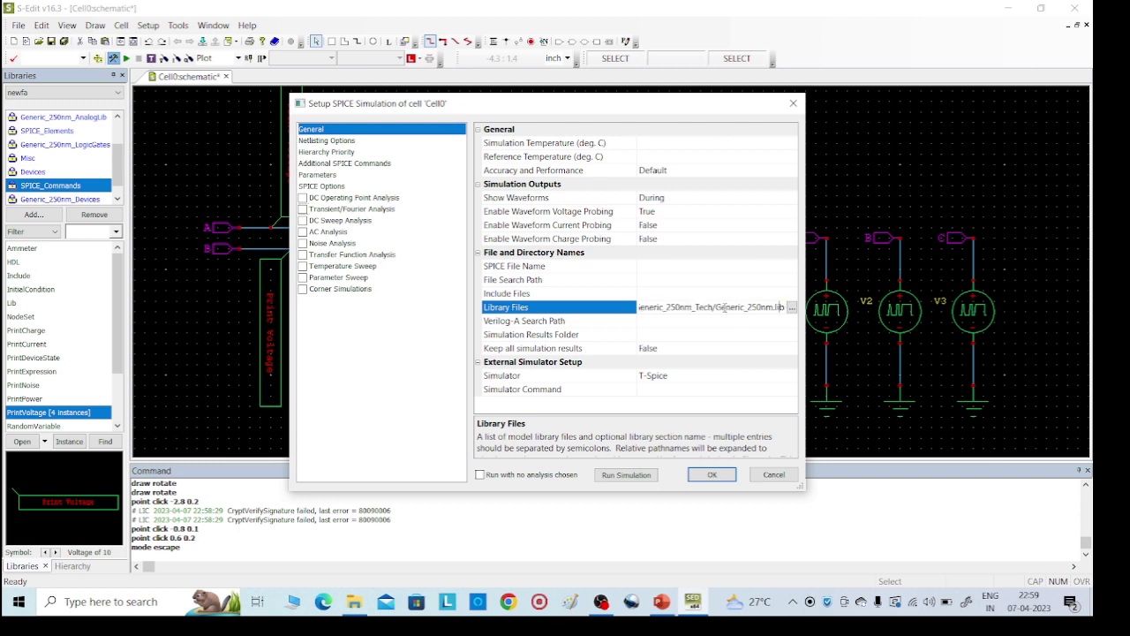
pyautogui.press('Right')
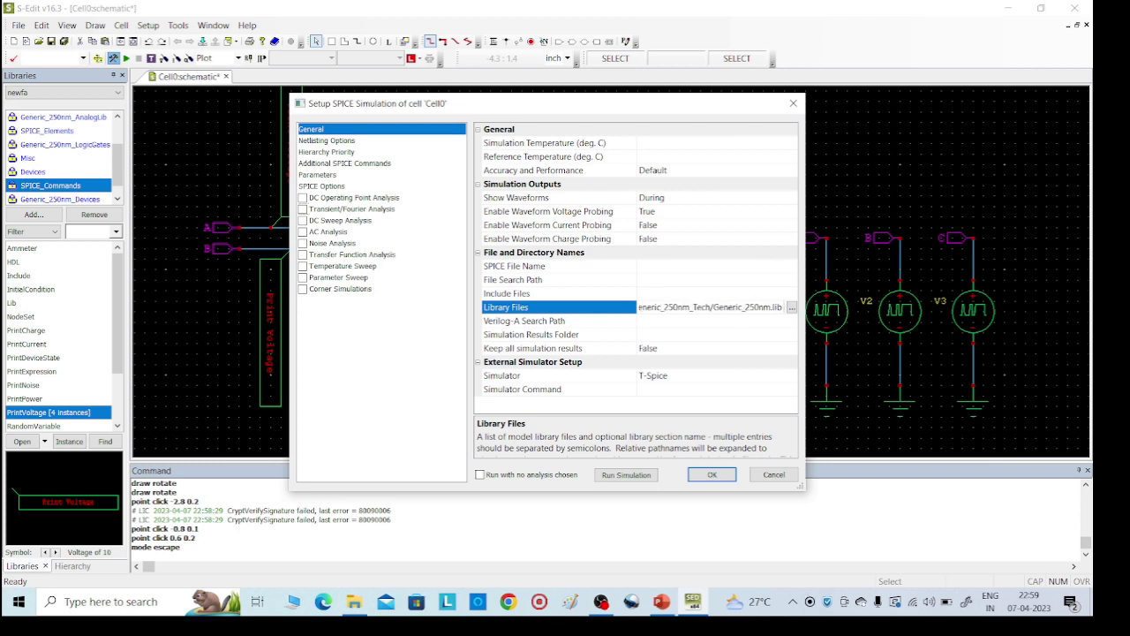
pyautogui.write('TTT')
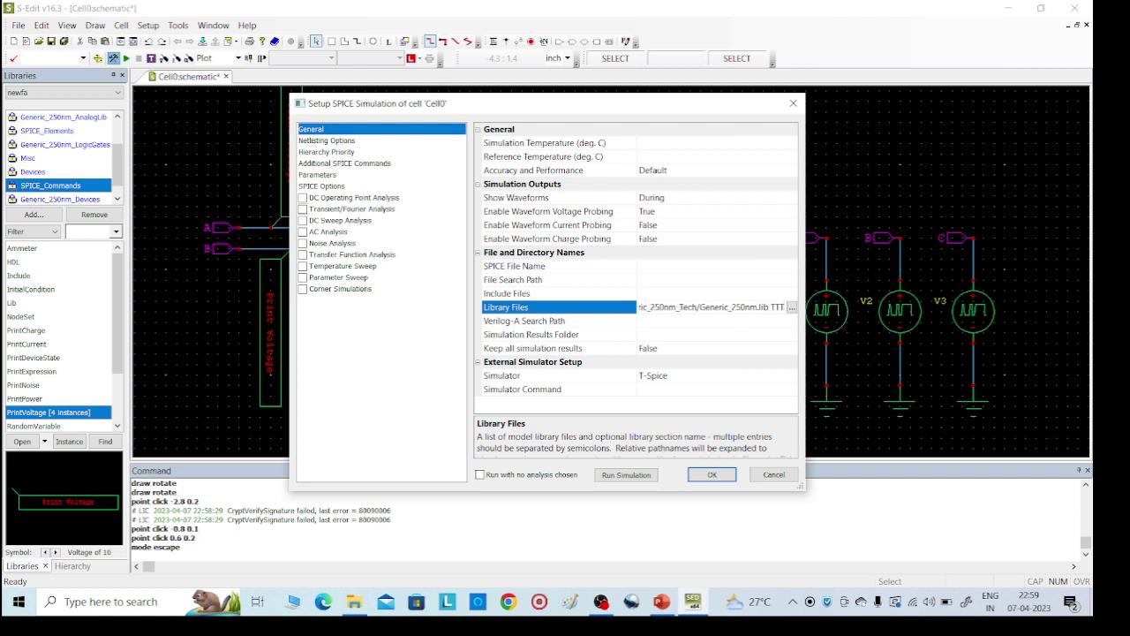
pyautogui.press('BackSpace')
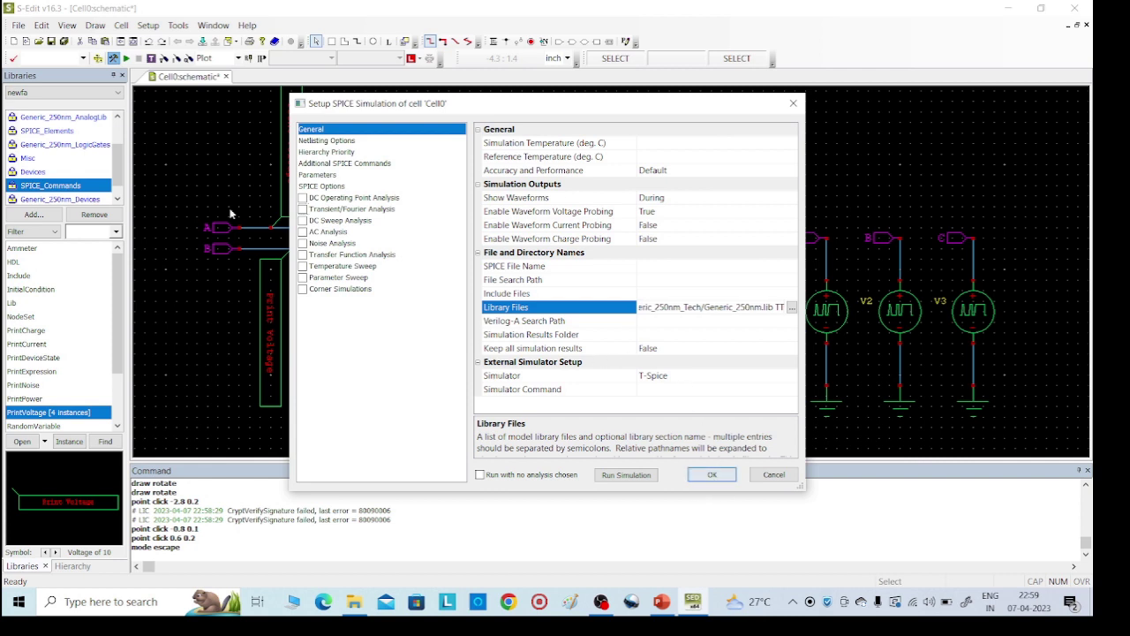
# Enable transient analysis with 1000ns stop time, 1ns maximum step, 0ns print start, and save the design.
pyautogui.click(303, 210)
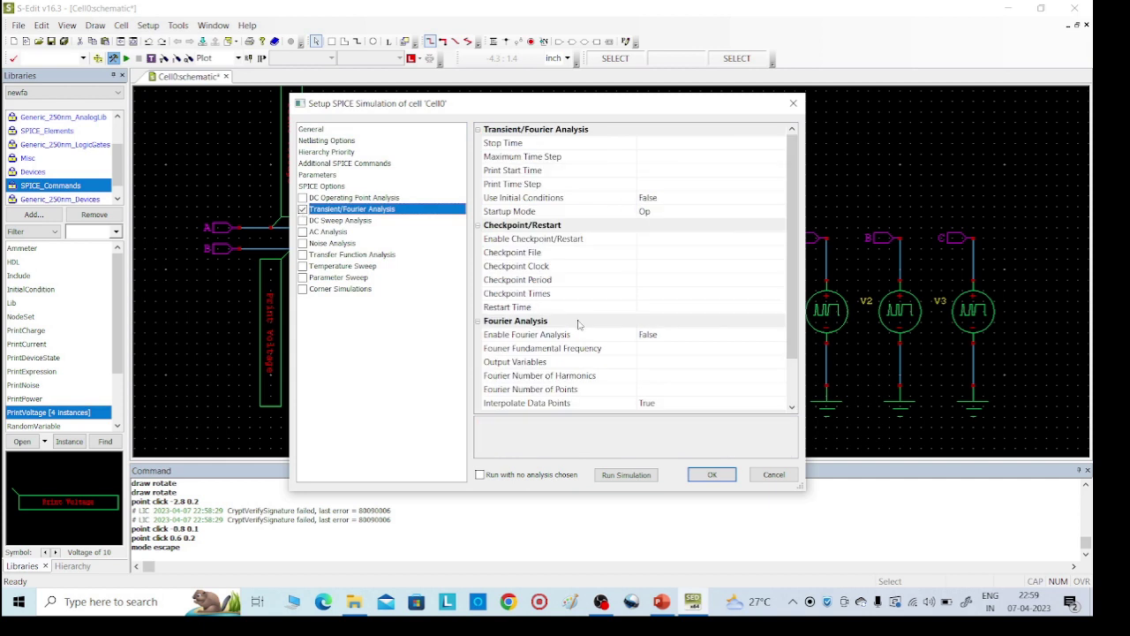
pyautogui.click(682, 144)
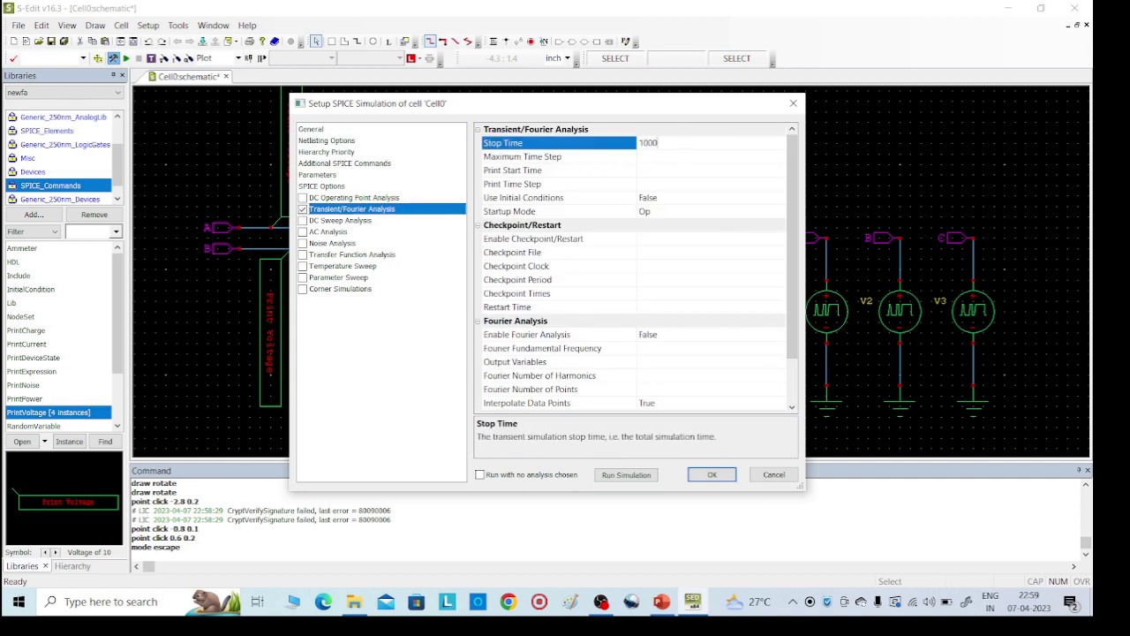
pyautogui.click(659, 156)
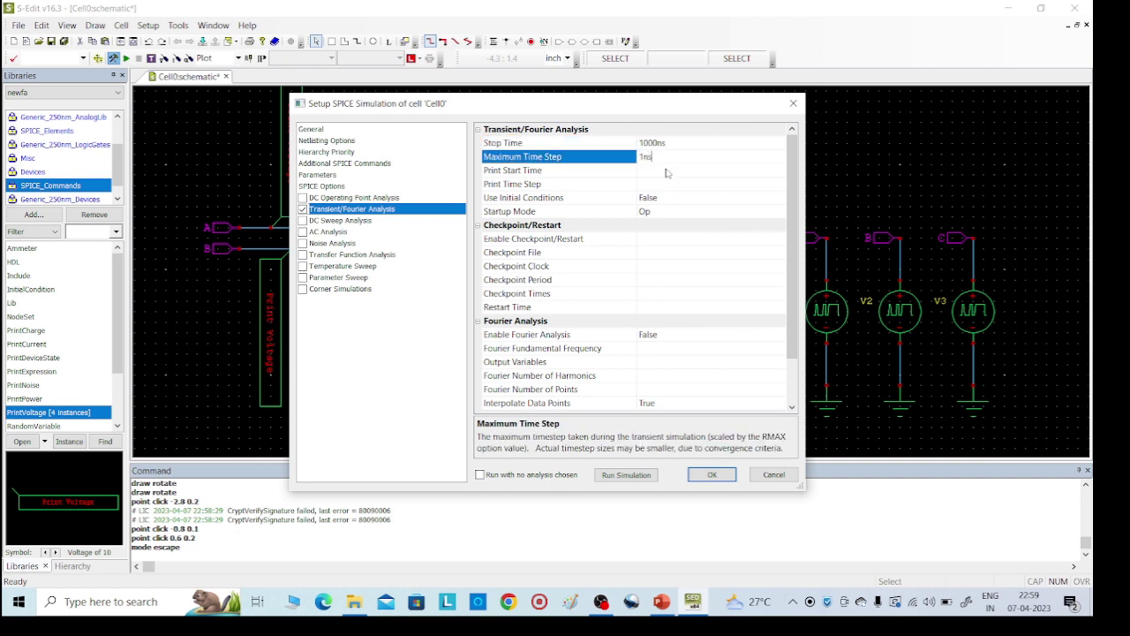
pyautogui.click(666, 169)
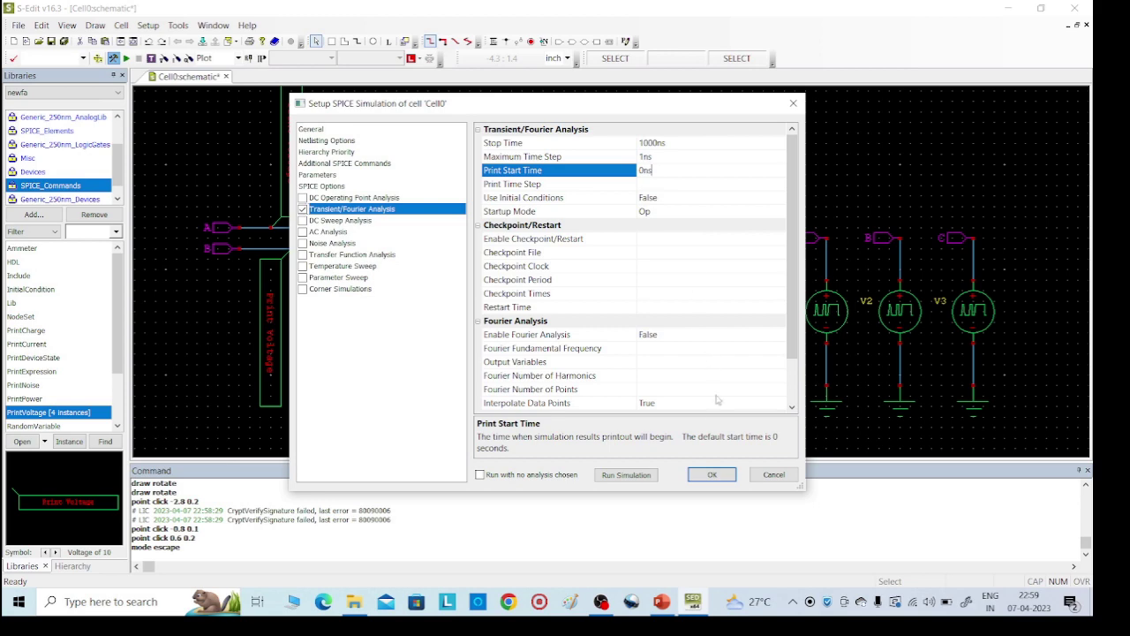
pyautogui.click(711, 475)
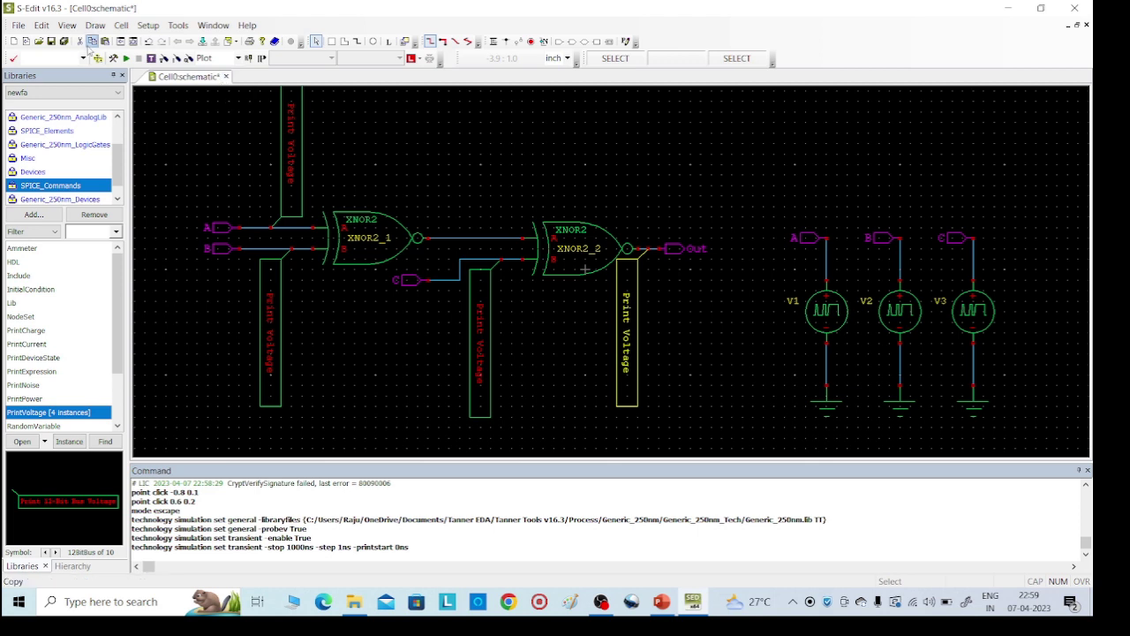
pyautogui.click(52, 43)
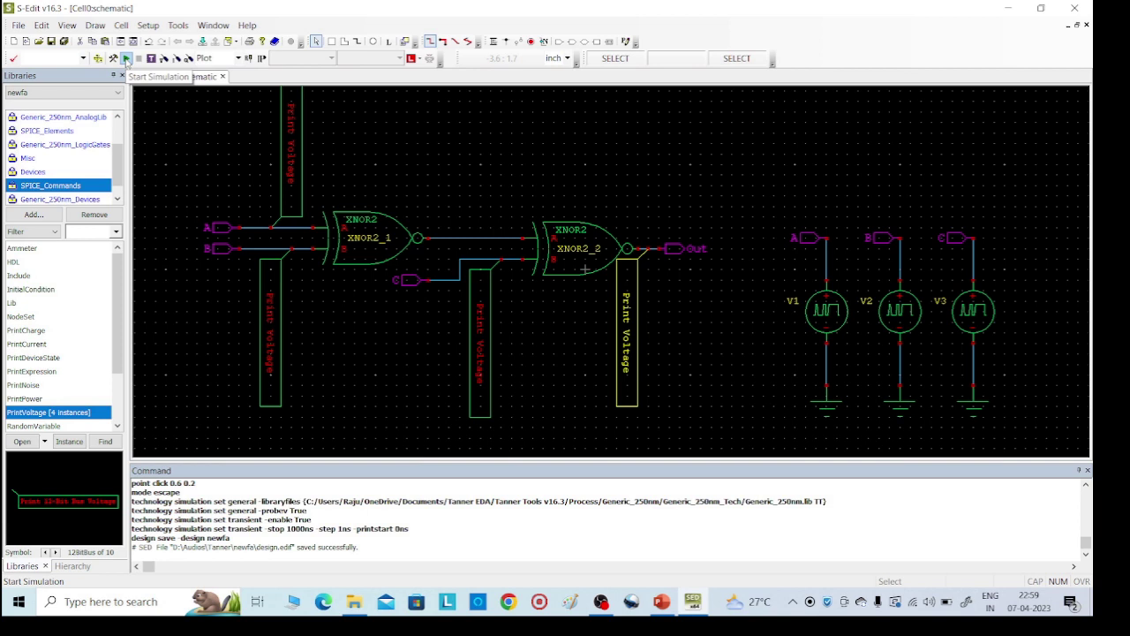
# Run the Cell0 transient simulation in T-Spice so W-Edit opens the results.
pyautogui.click(126, 58)
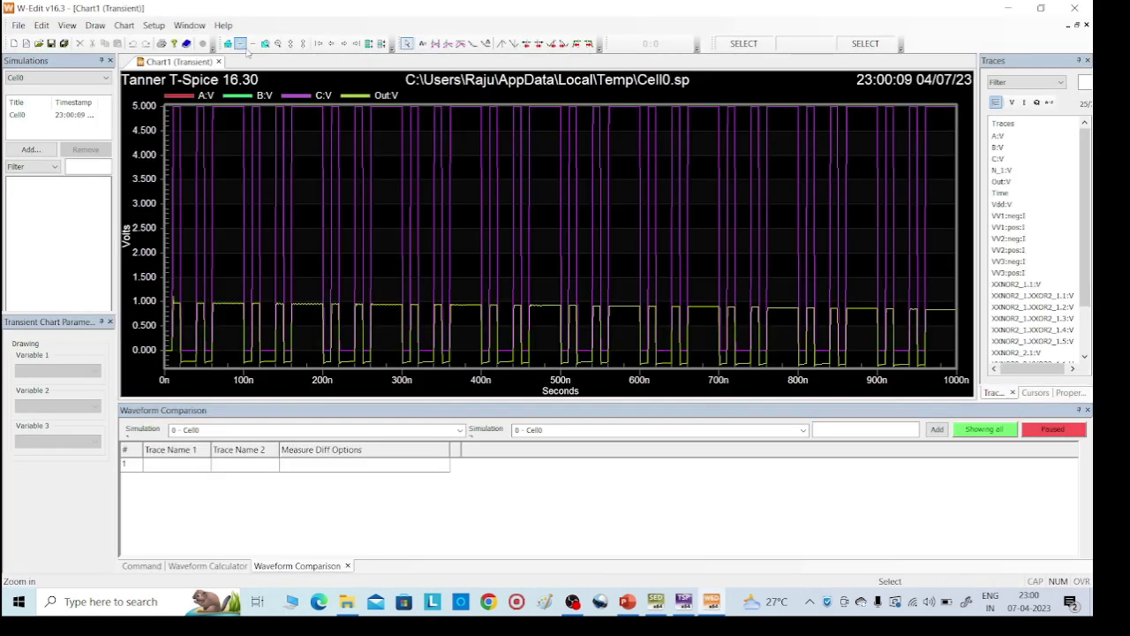
# Put the A, B, C and Out traces on separate plots and read their values.
pyautogui.click(371, 44)
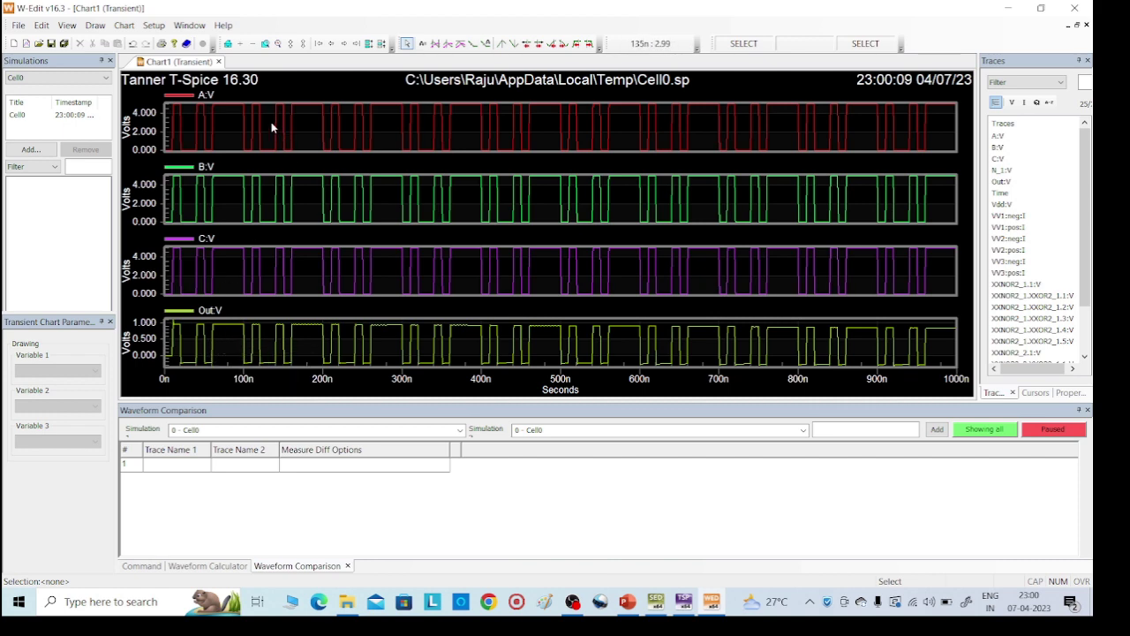
pyautogui.moveTo(277, 189)
pyautogui.moveTo(413, 181)
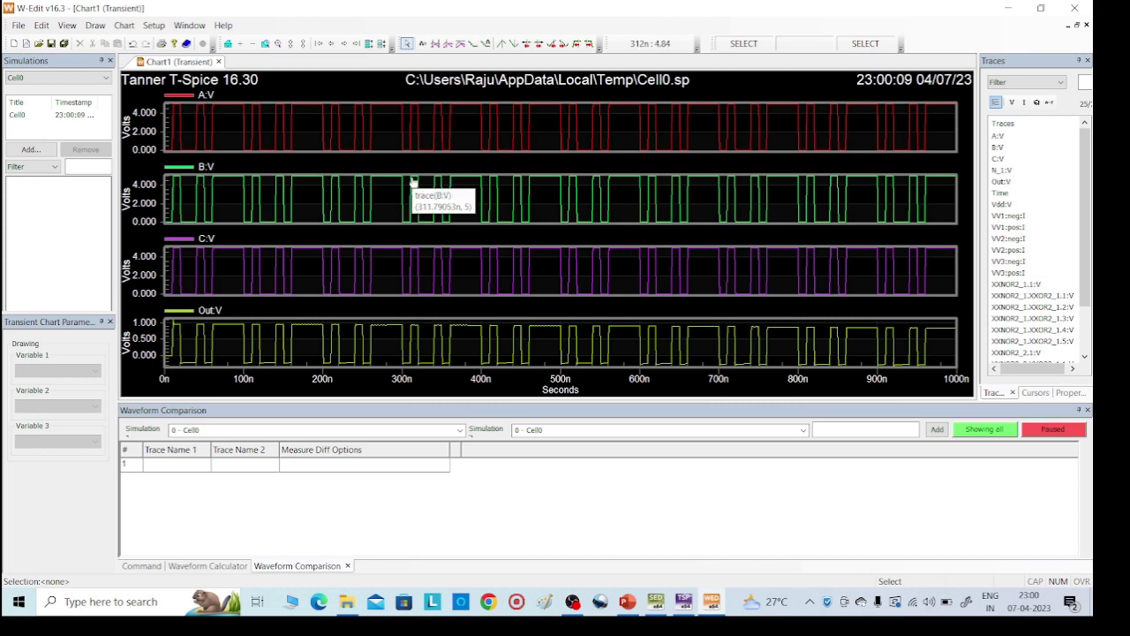